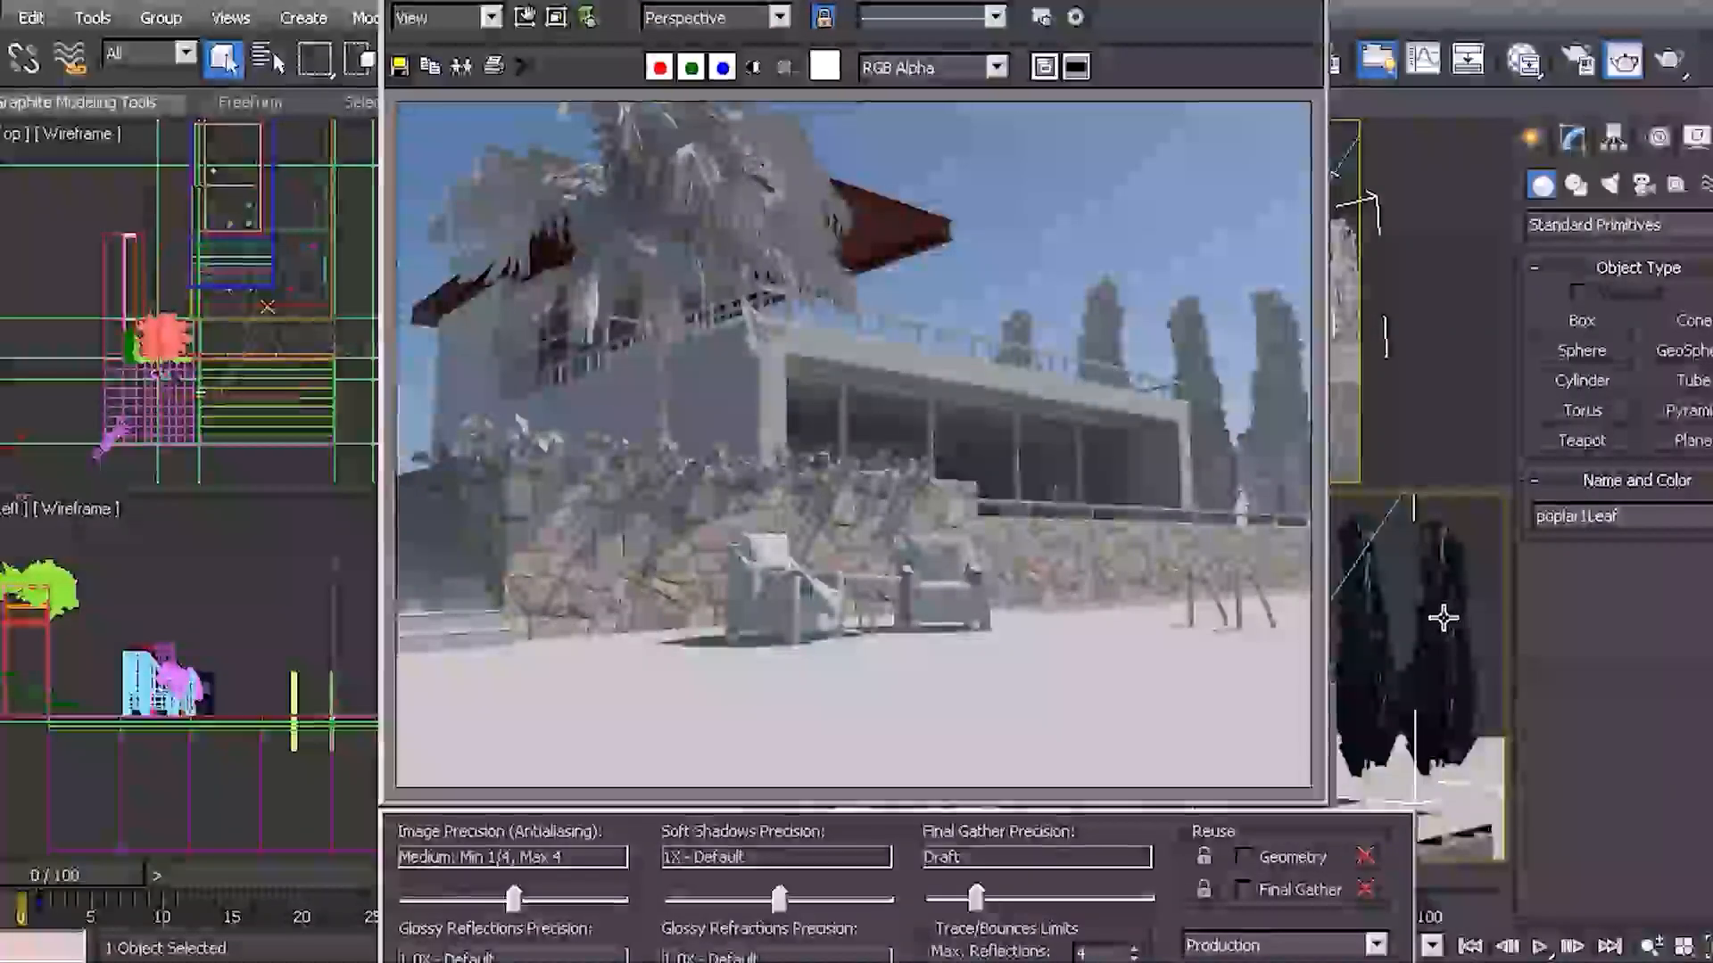
Move the render window aside, frame the poplar trees in the perspective view and render them
{"action": "scroll", "coordinate": [1447, 615], "scroll_direction": "up", "scroll_amount": 1}
{"action": "left_click_drag", "start_coordinate": [832, 2], "coordinate": [492, 2]}
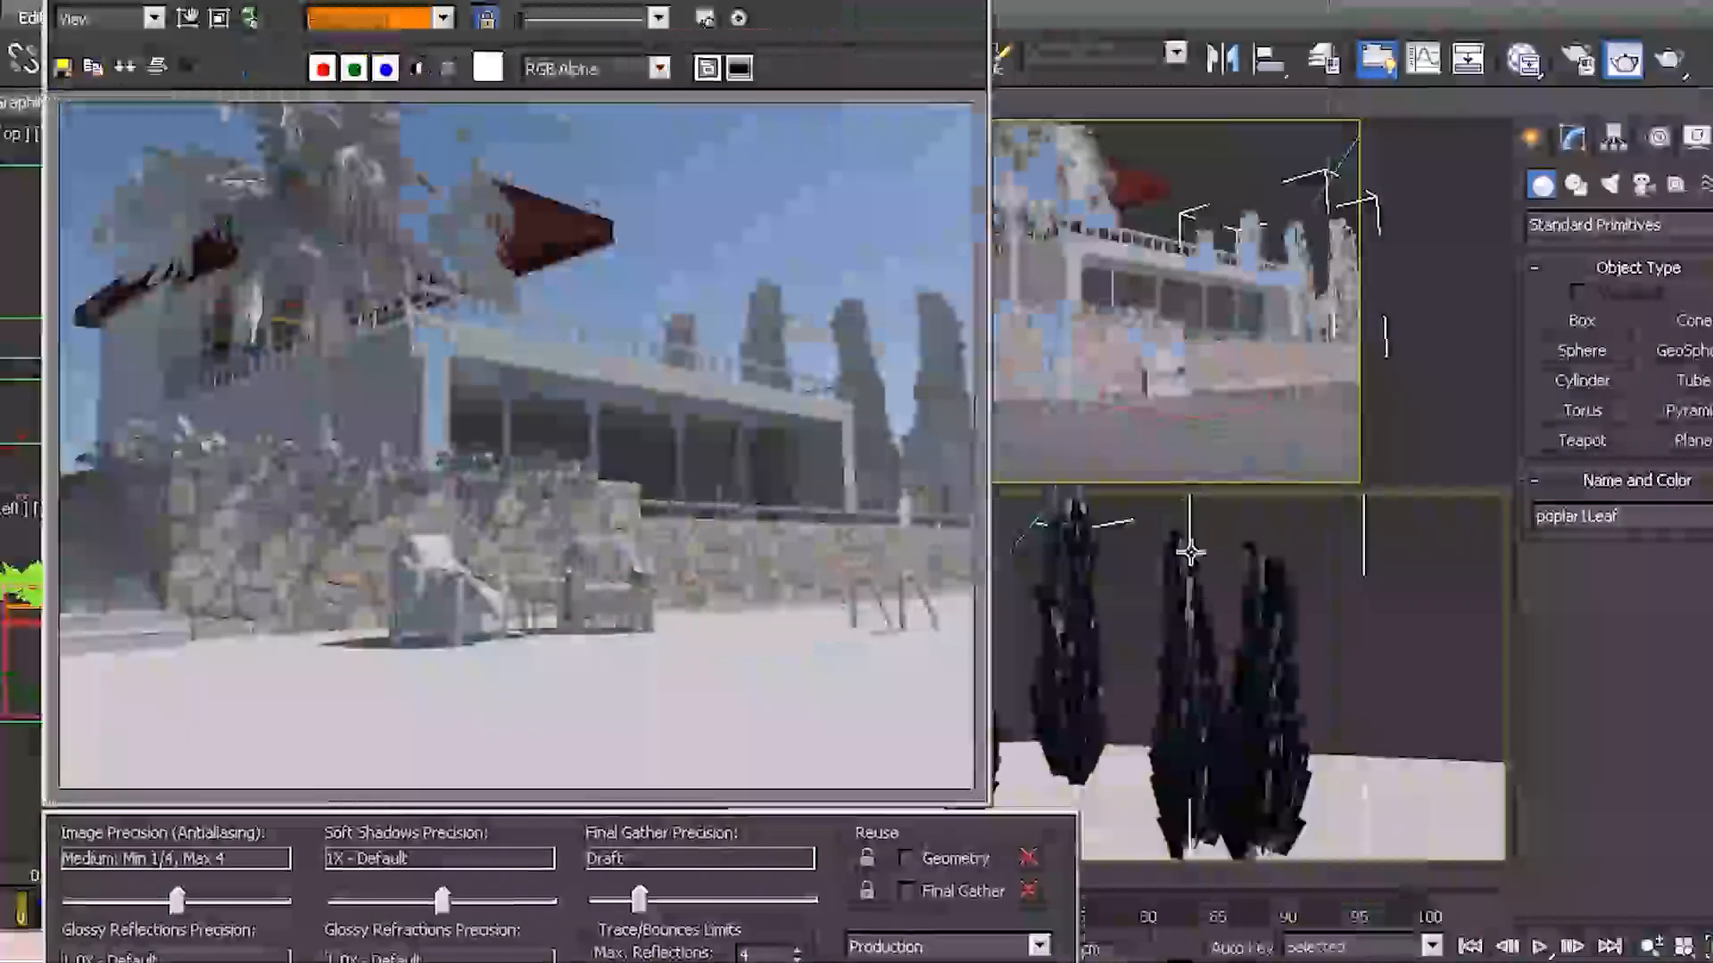
{"action": "middle_click_drag", "start_coordinate": [1231, 708], "coordinate": [1265, 704]}
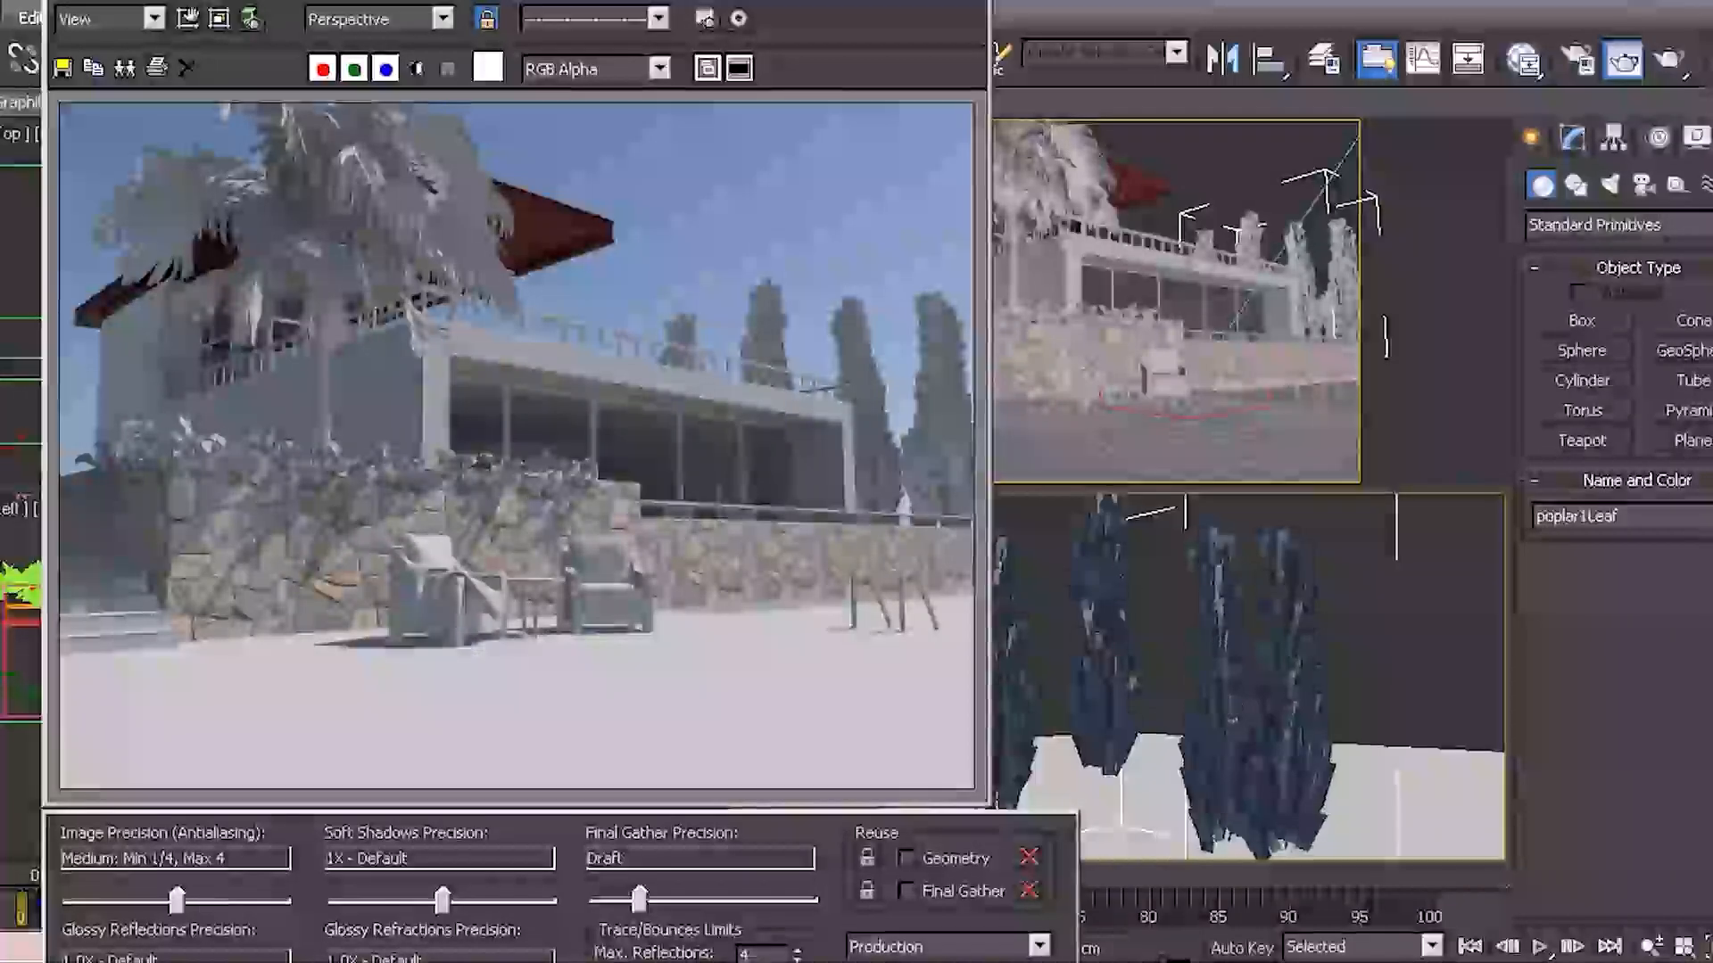
{"action": "left_click", "coordinate": [957, 958]}
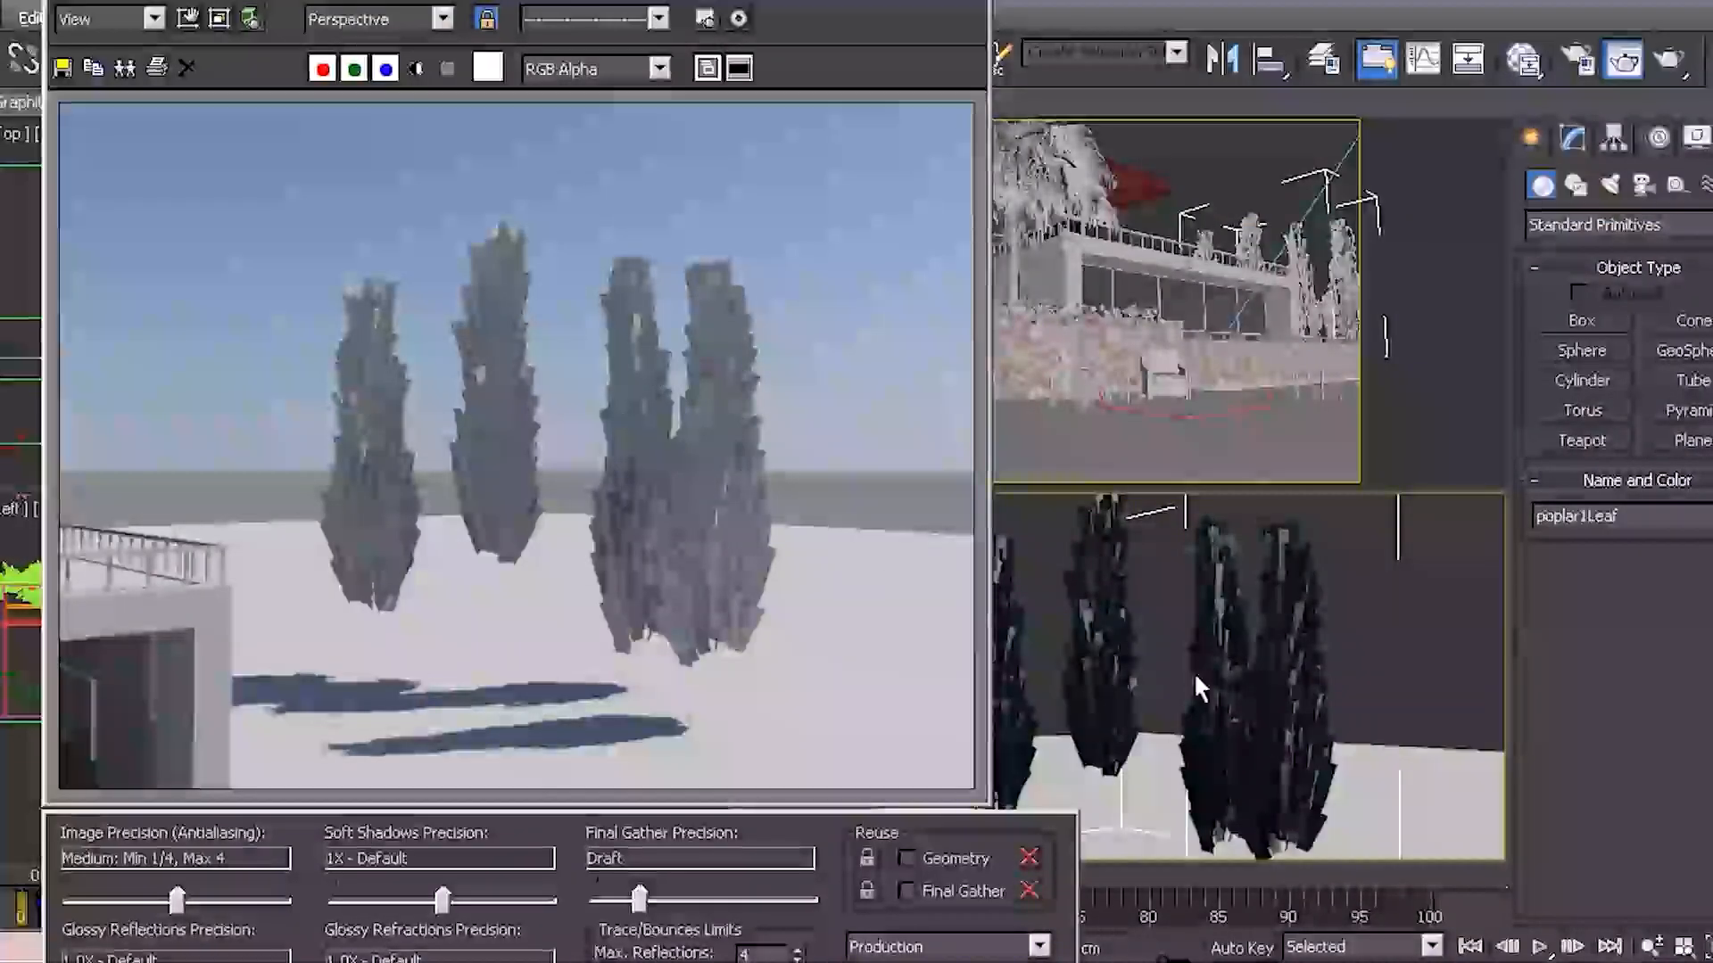
Render a close-up of the poplar foliage in the perspective view
{"action": "middle_click_drag", "start_coordinate": [1192, 678], "coordinate": [1112, 680]}
{"action": "scroll", "coordinate": [1196, 672], "scroll_direction": "up", "scroll_amount": 3}
{"action": "scroll", "coordinate": [1119, 681], "scroll_direction": "up", "scroll_amount": 3}
{"action": "scroll", "coordinate": [1219, 687], "scroll_direction": "down", "scroll_amount": 1}
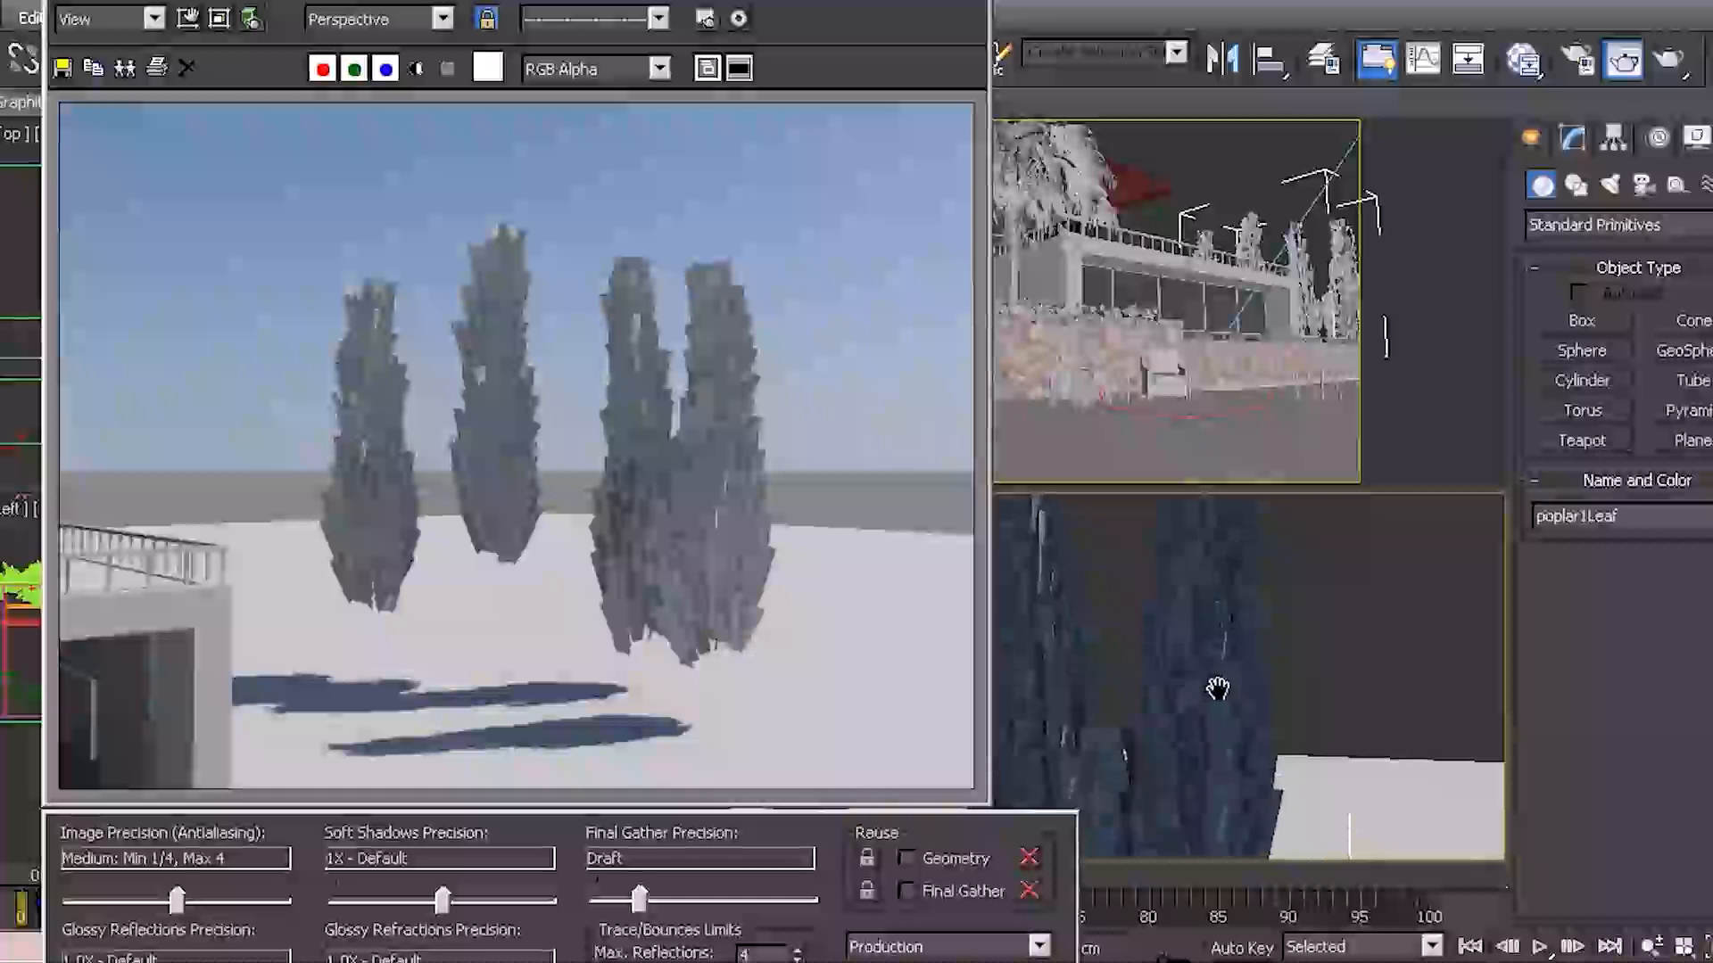
{"action": "scroll", "coordinate": [1213, 691], "scroll_direction": "up", "scroll_amount": 2}
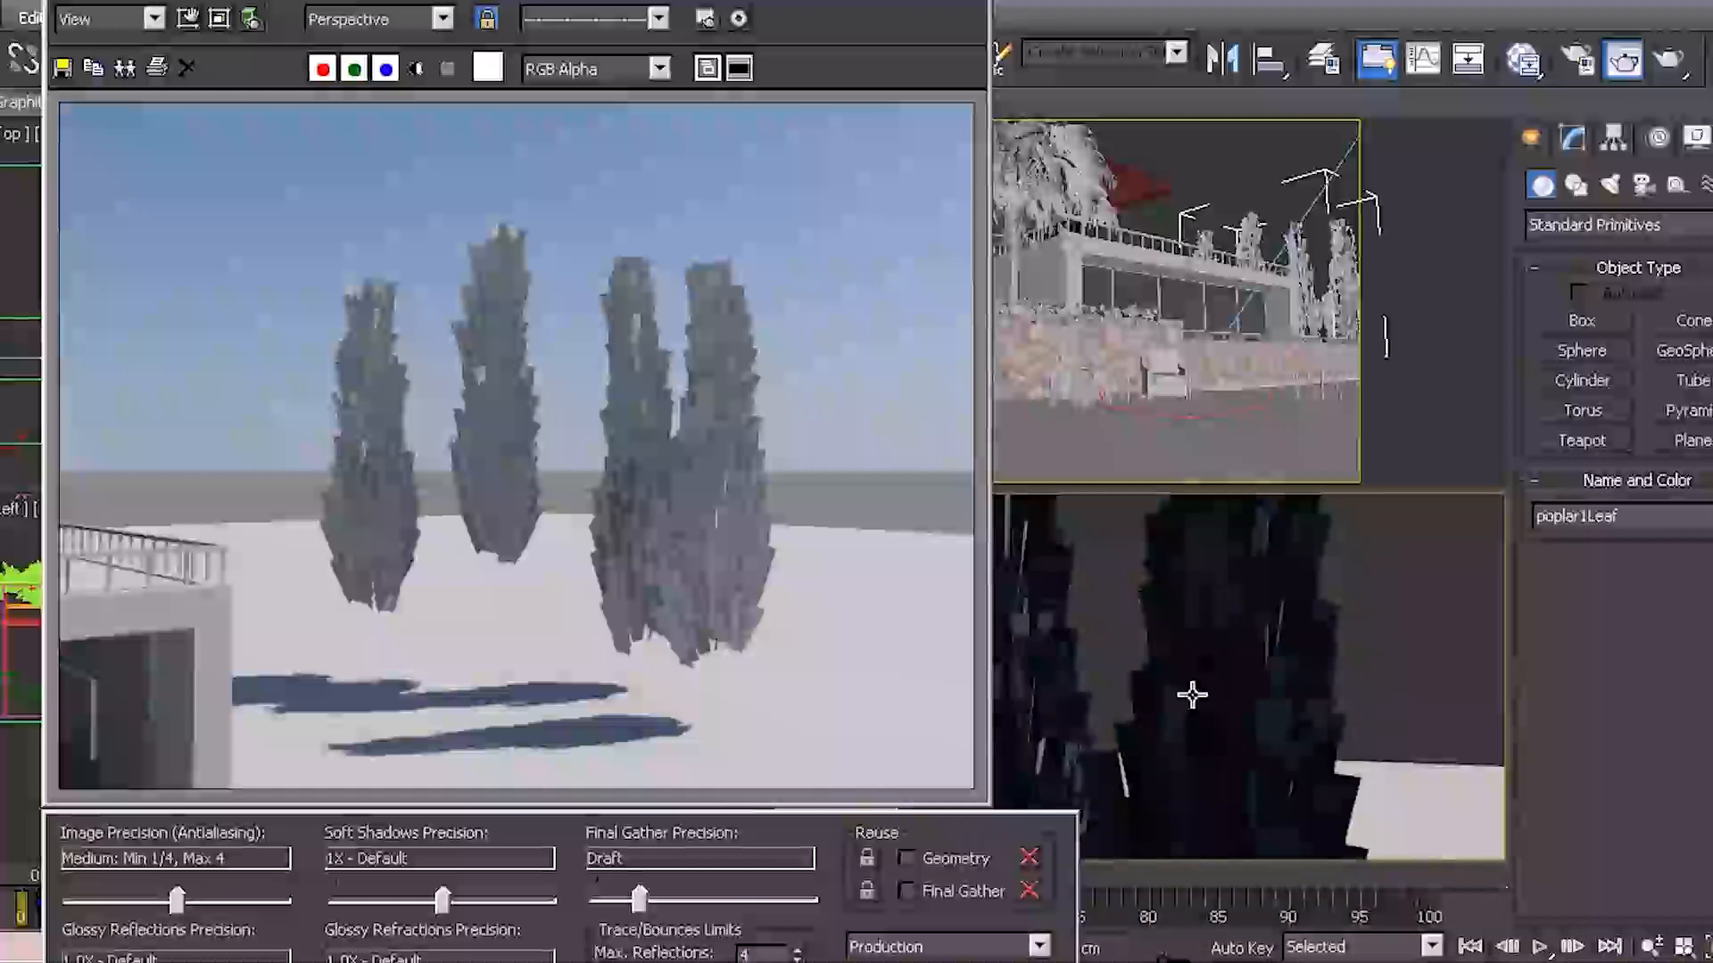
{"action": "key", "text": "shift+q"}
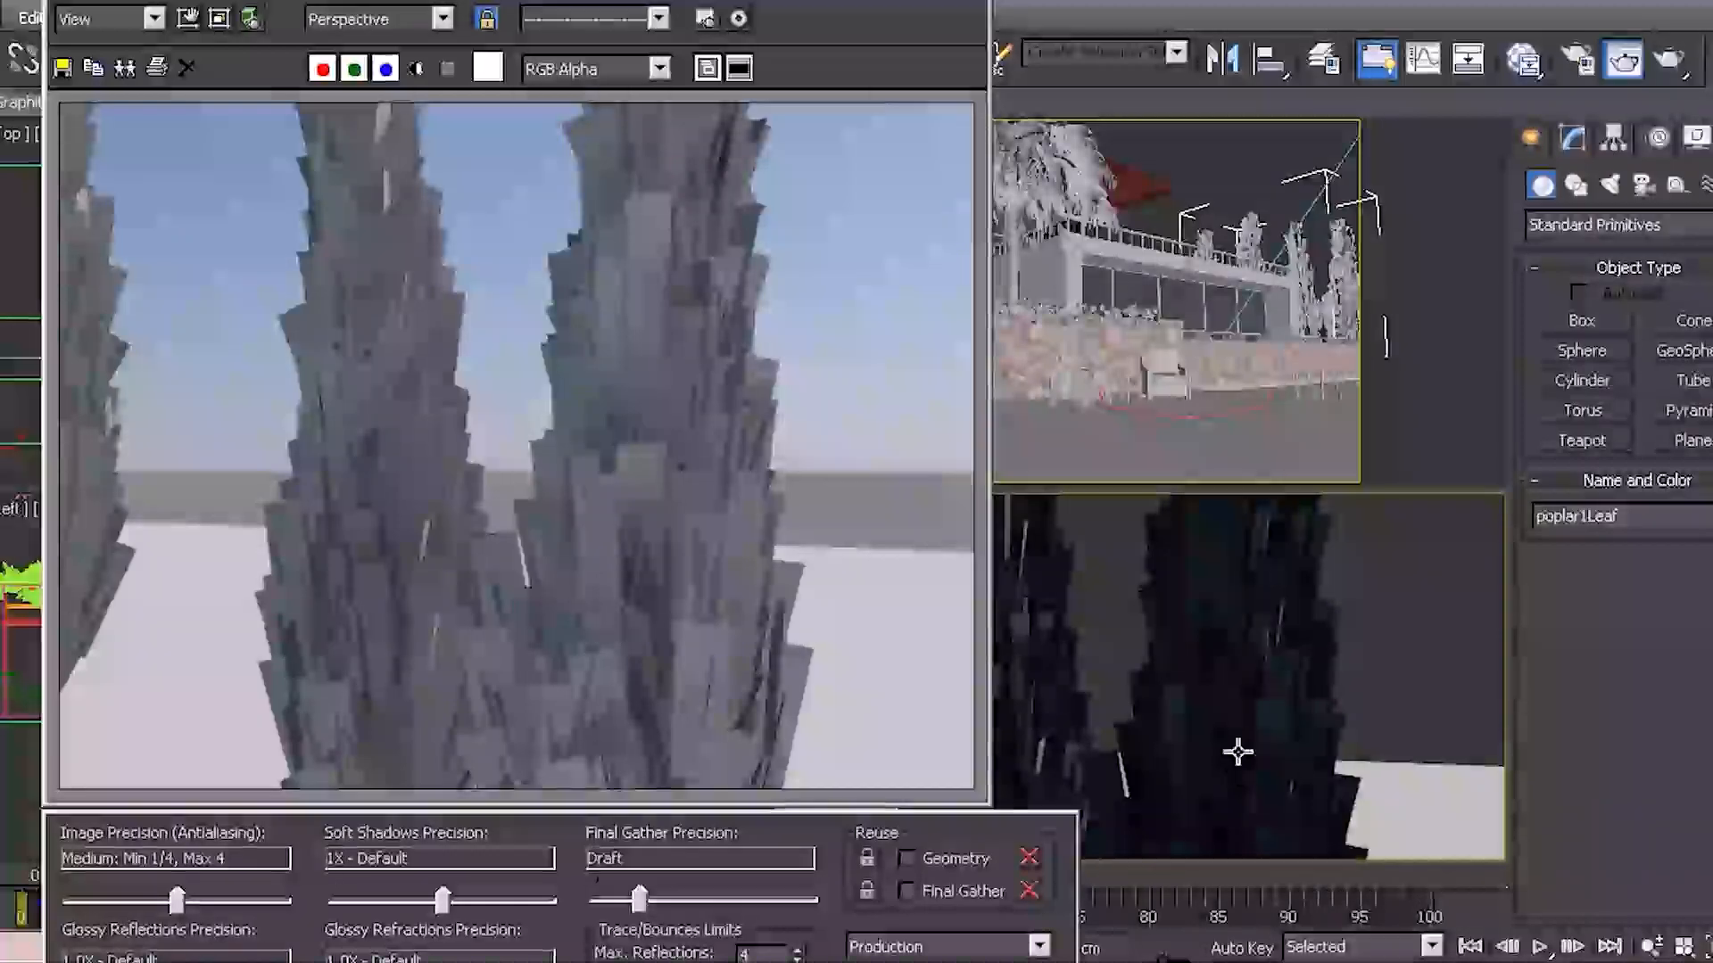
Create a mental ray Arch & Design material for the poplar leaves and set its reflectivity to 0.0
{"action": "key", "text": "m"}
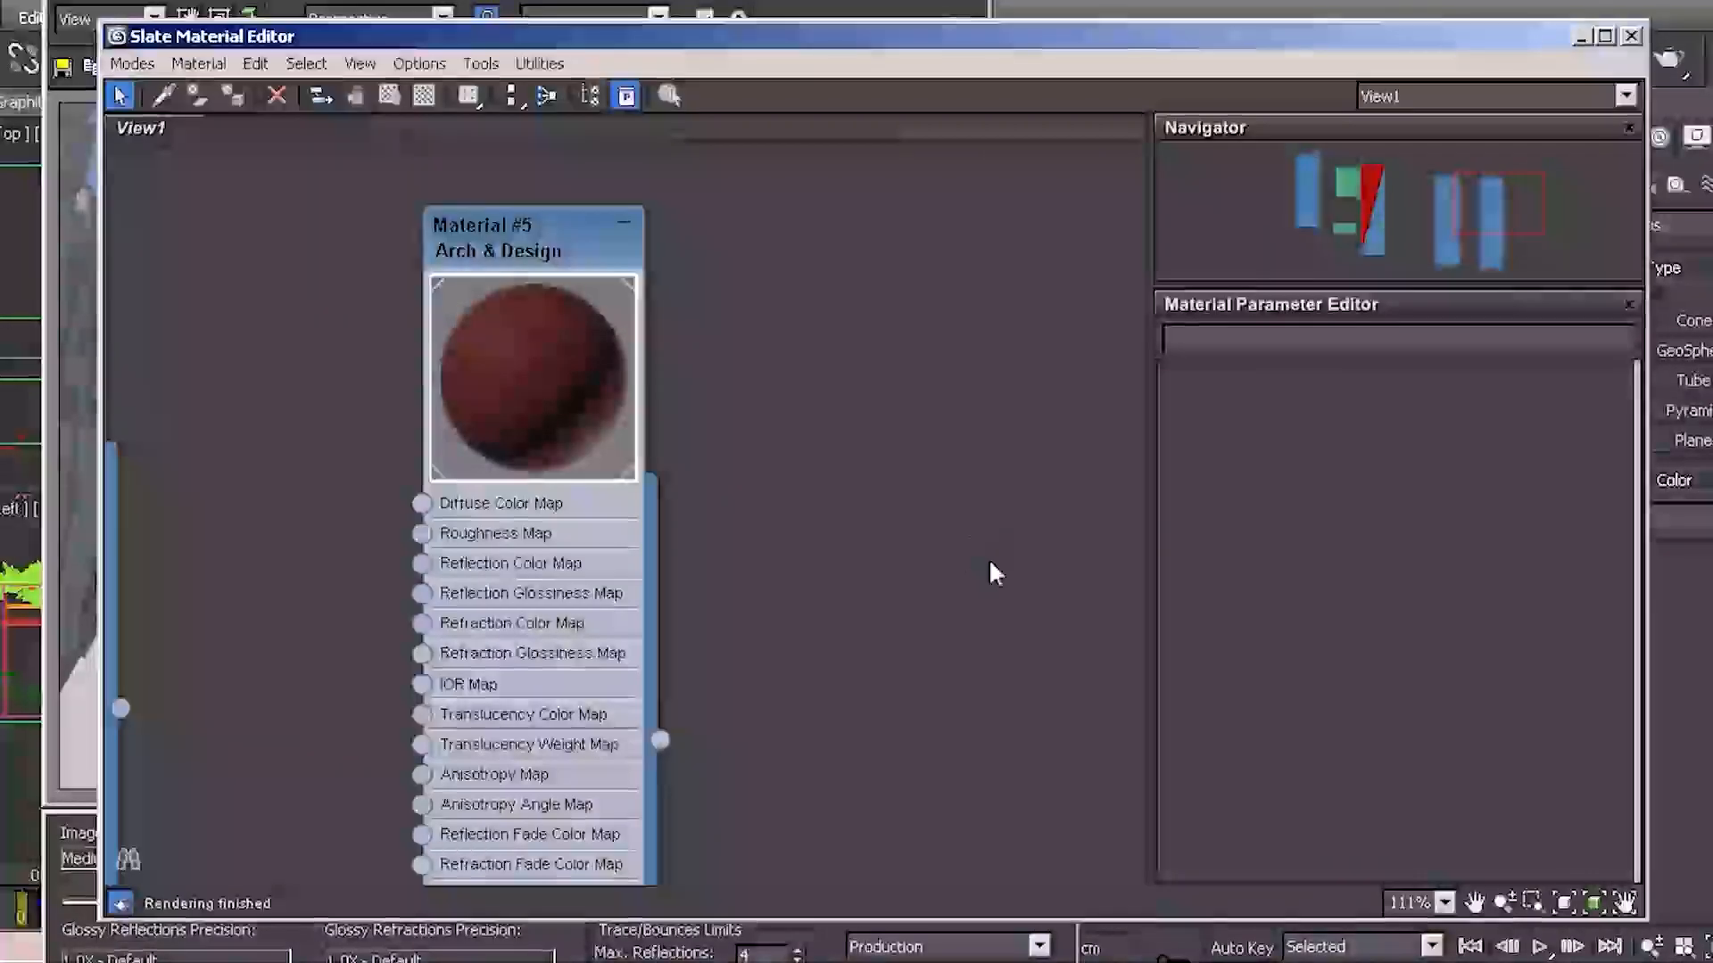
{"action": "middle_click_drag", "start_coordinate": [990, 571], "coordinate": [623, 546]}
{"action": "right_click", "coordinate": [1026, 308]}
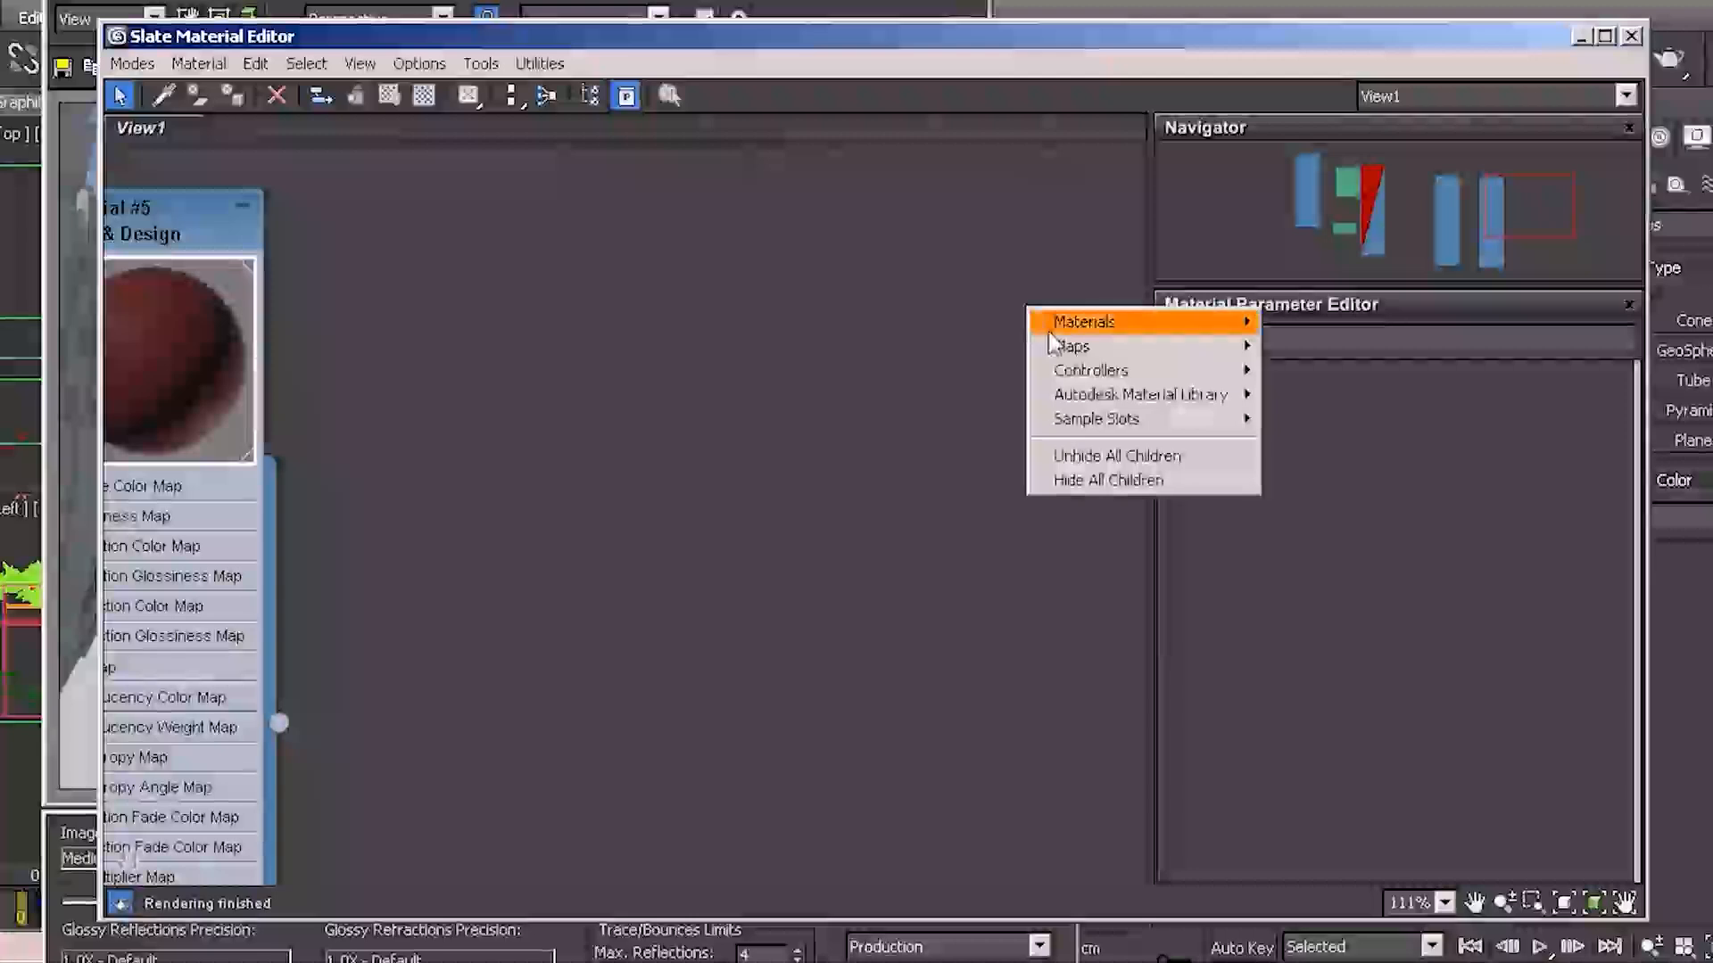
{"action": "mouse_move", "coordinate": [1066, 327]}
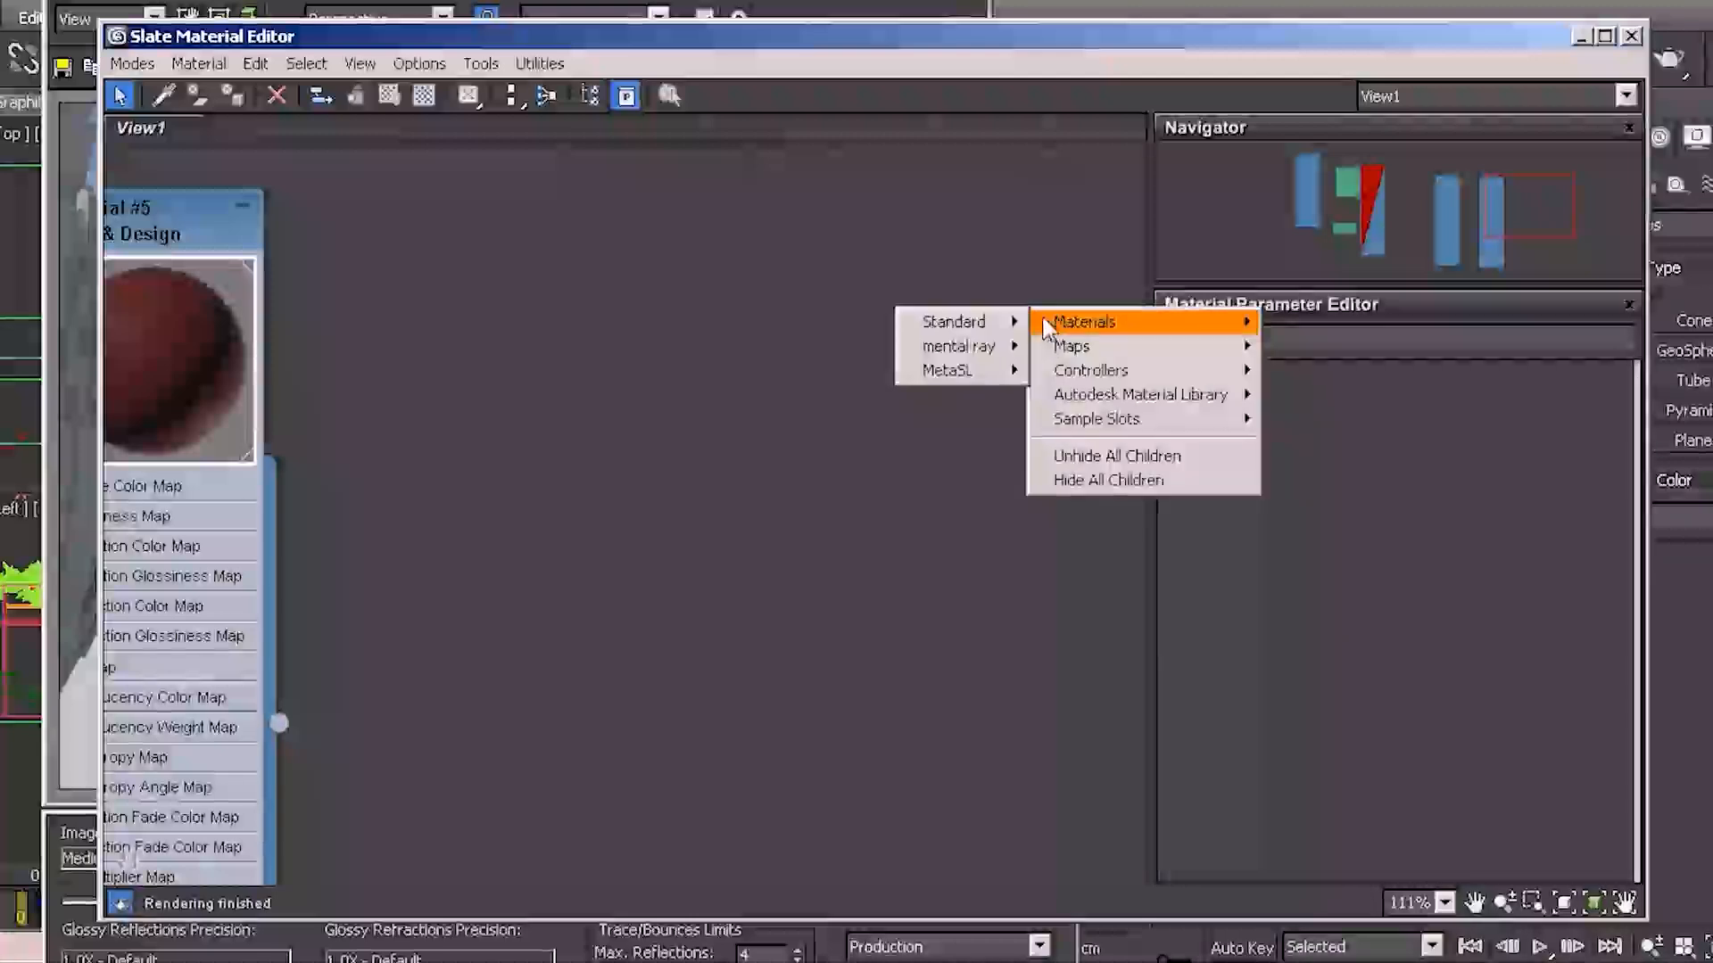
{"action": "mouse_move", "coordinate": [946, 346]}
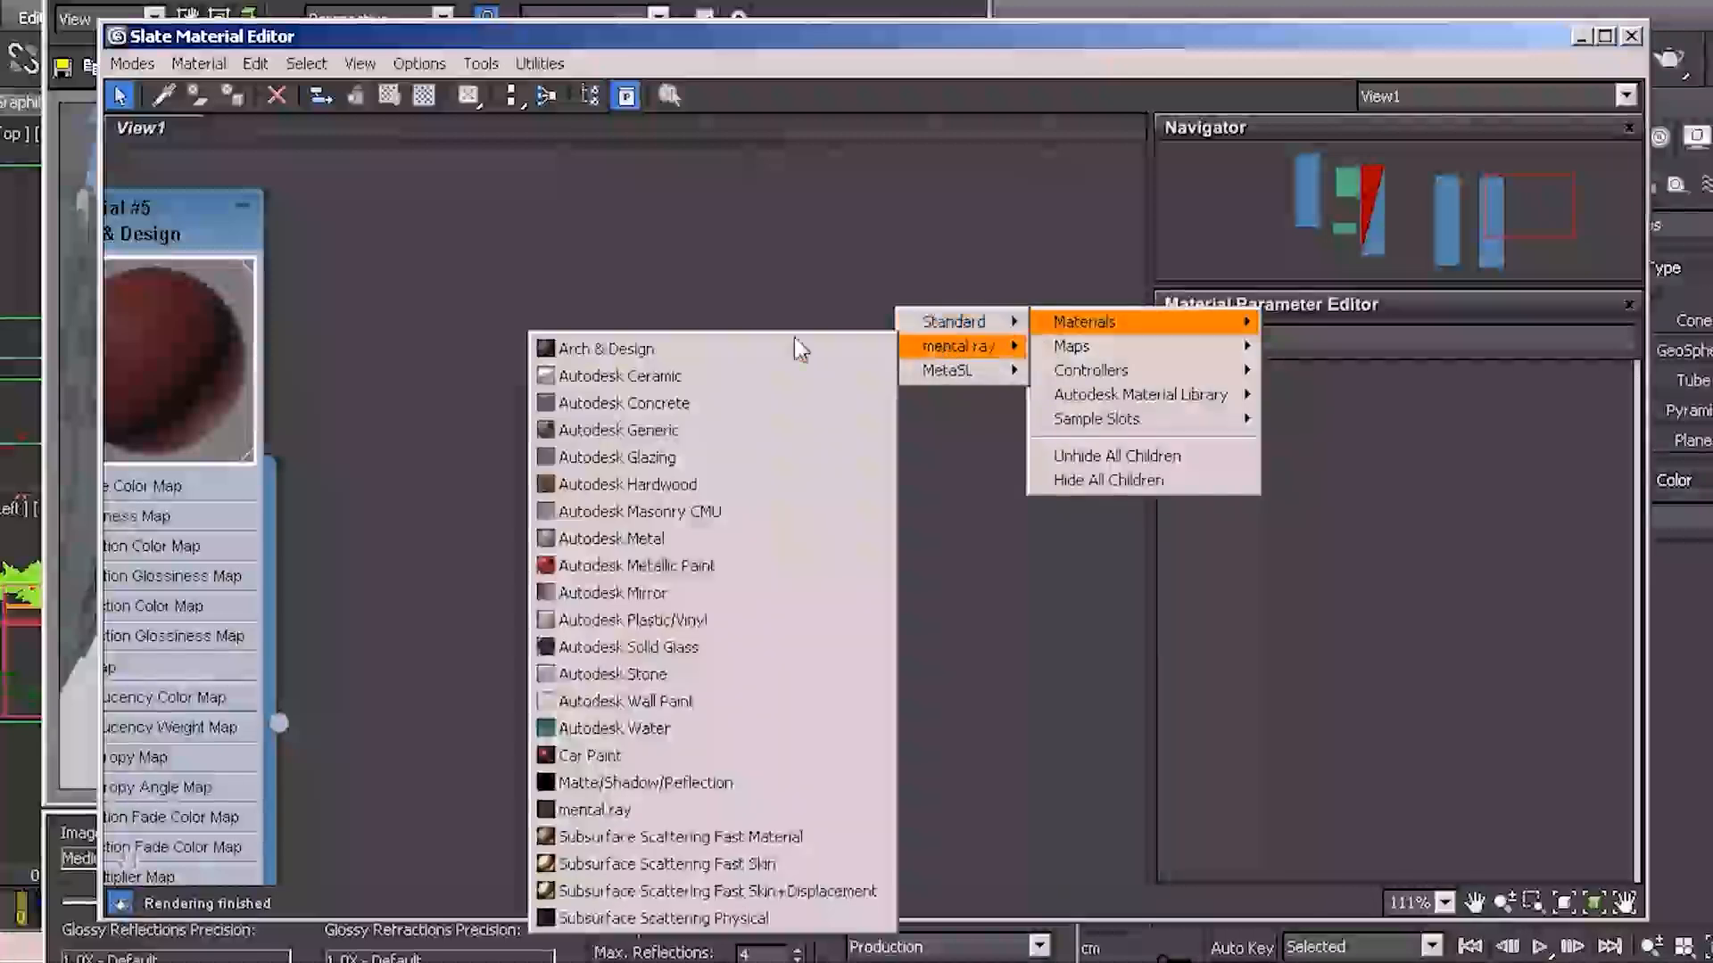
{"action": "left_click", "coordinate": [702, 350]}
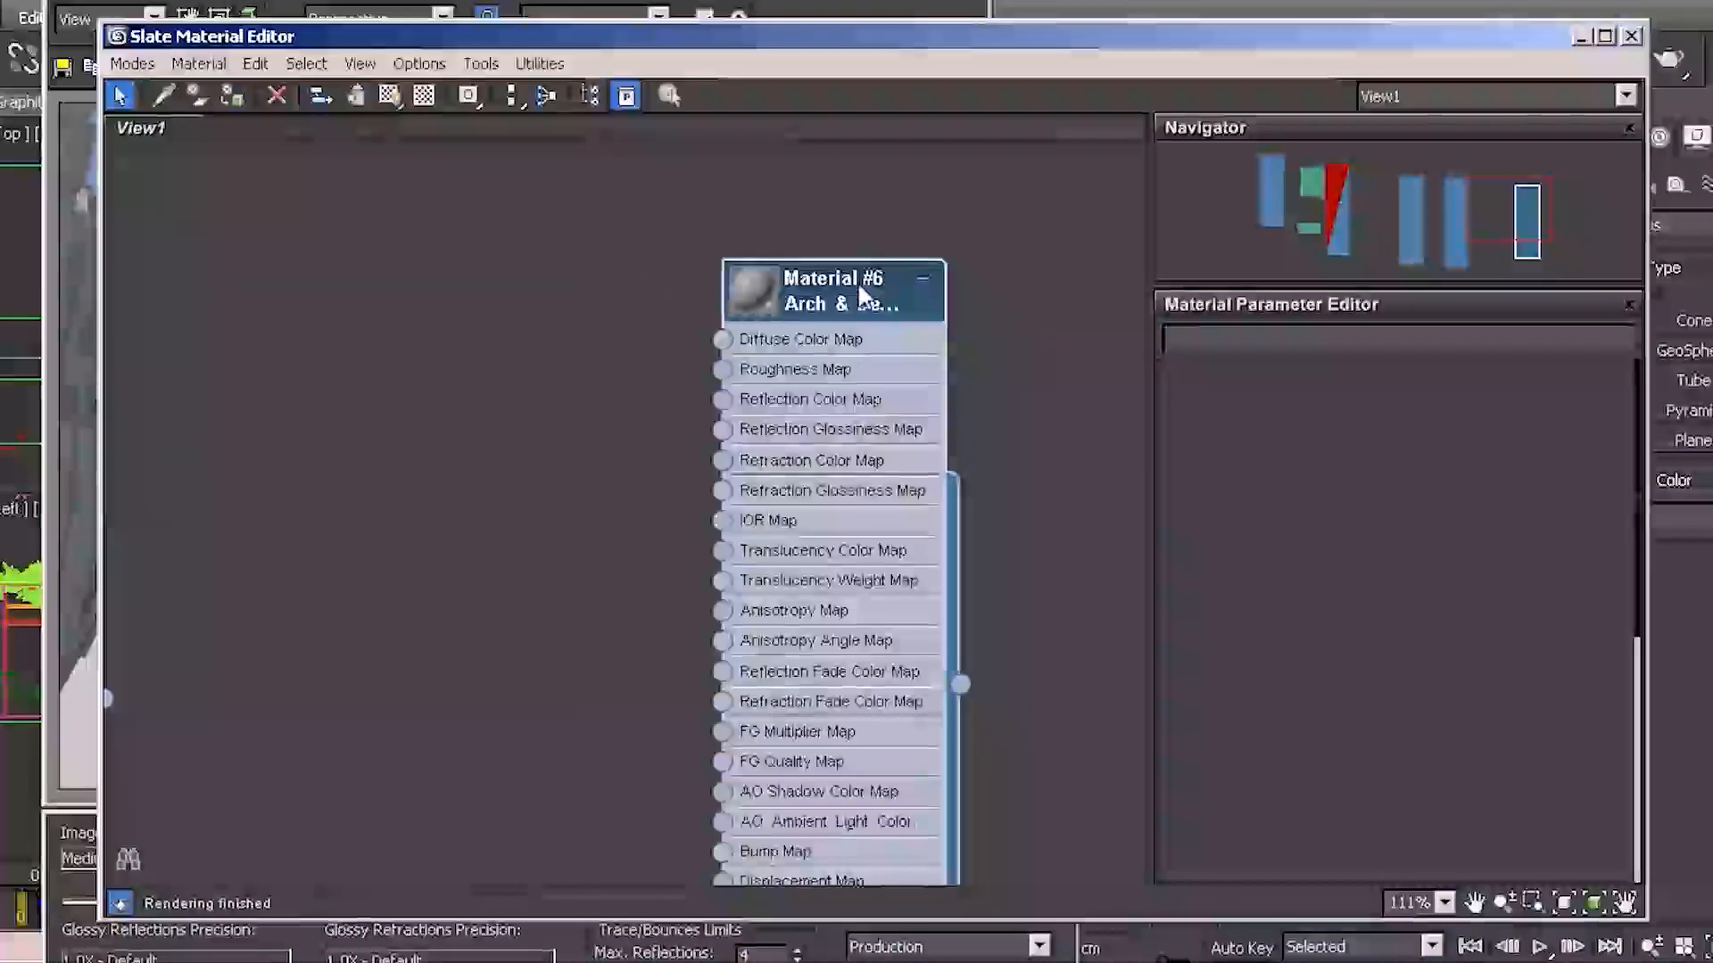
{"action": "double_click", "coordinate": [861, 294]}
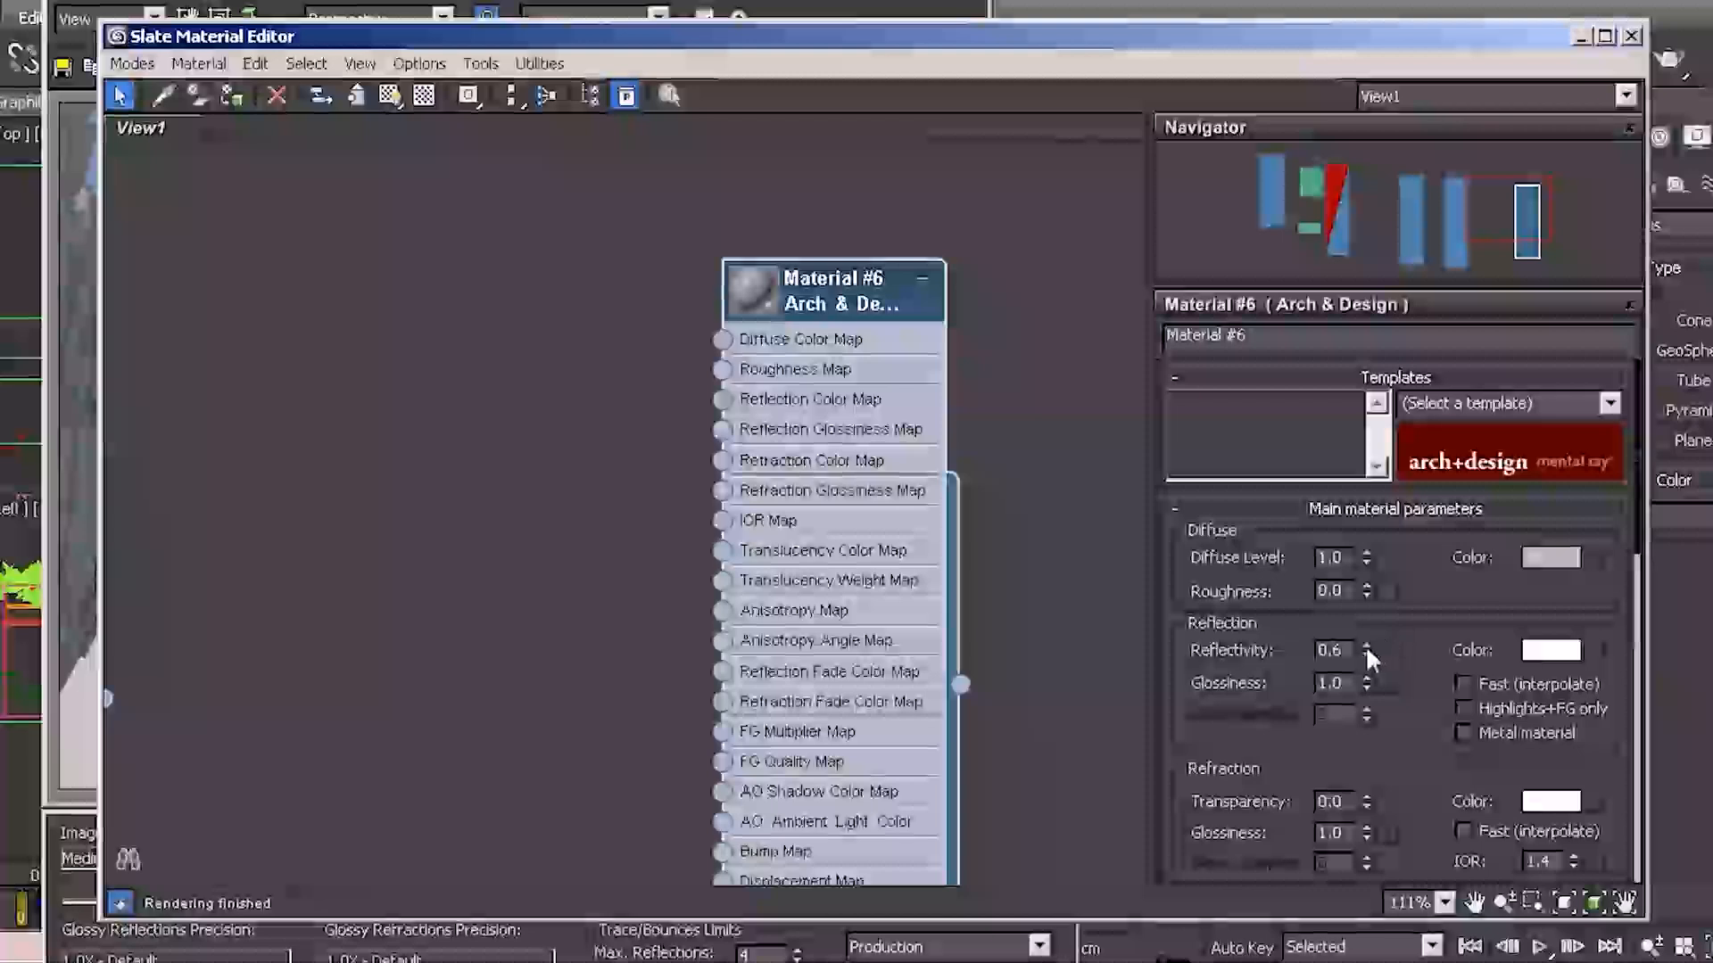
{"action": "left_click_drag", "start_coordinate": [1365, 651], "coordinate": [1358, 792]}
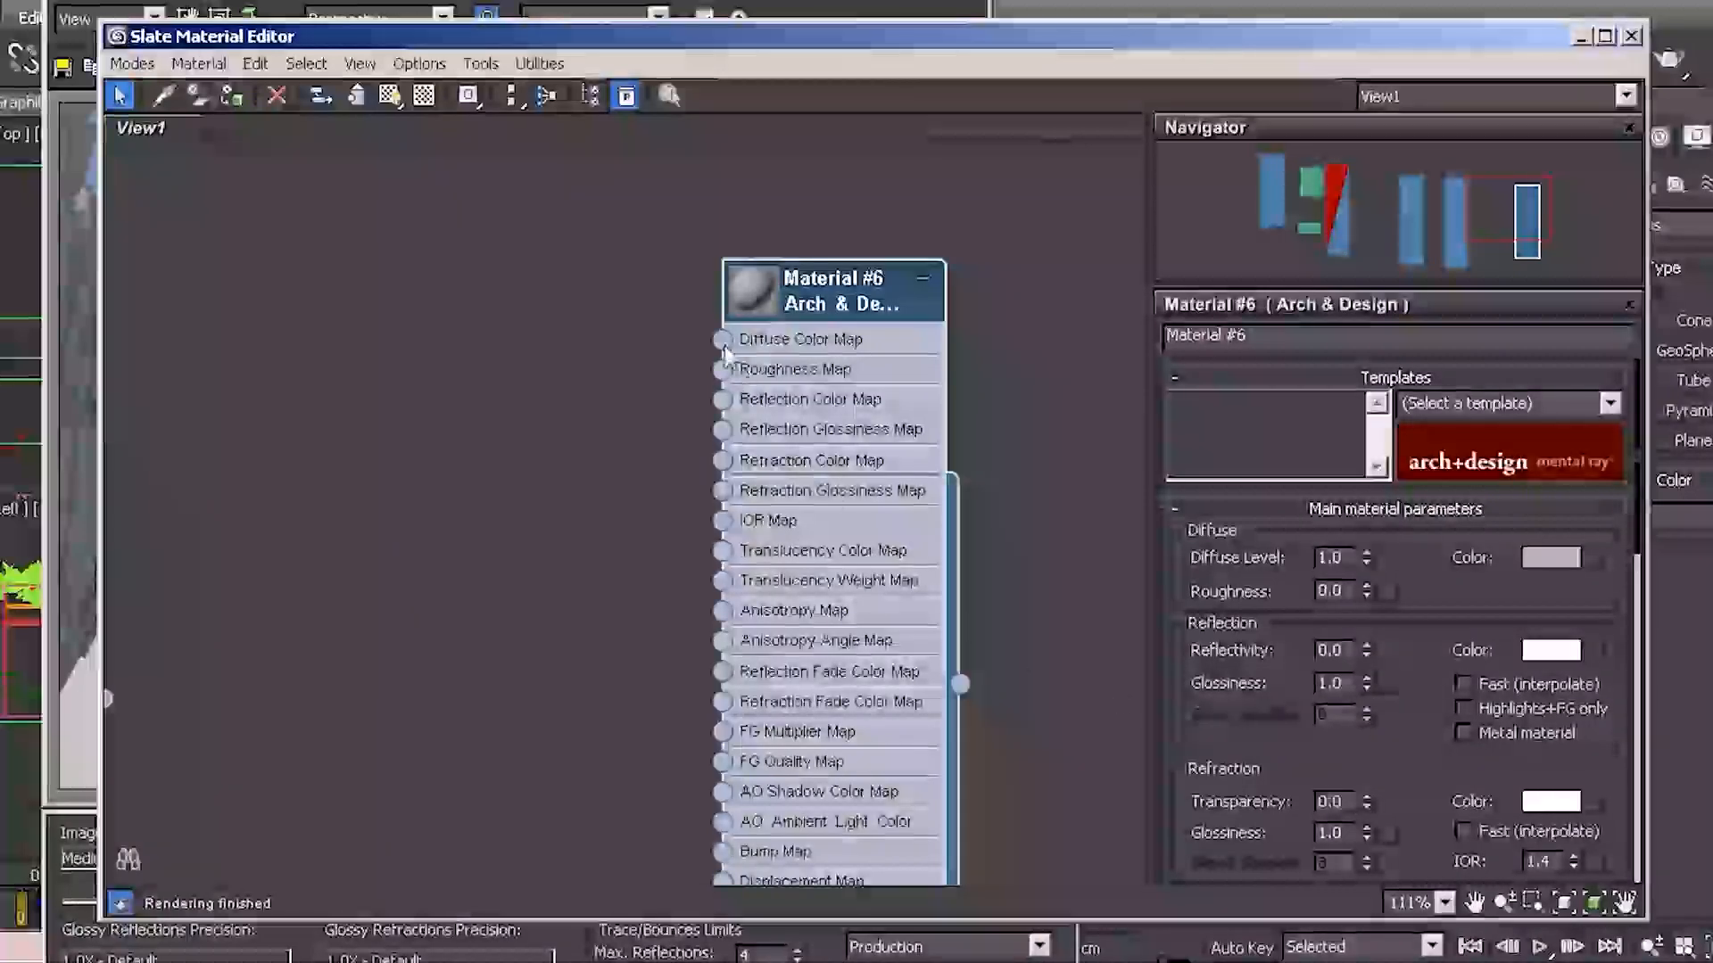
Load poplar_leaves.tga as a Bitmap into the new material's Diffuse Color Map and enlarge the material's preview
{"action": "left_click_drag", "start_coordinate": [700, 343], "coordinate": [555, 386]}
{"action": "mouse_move", "coordinate": [575, 395]}
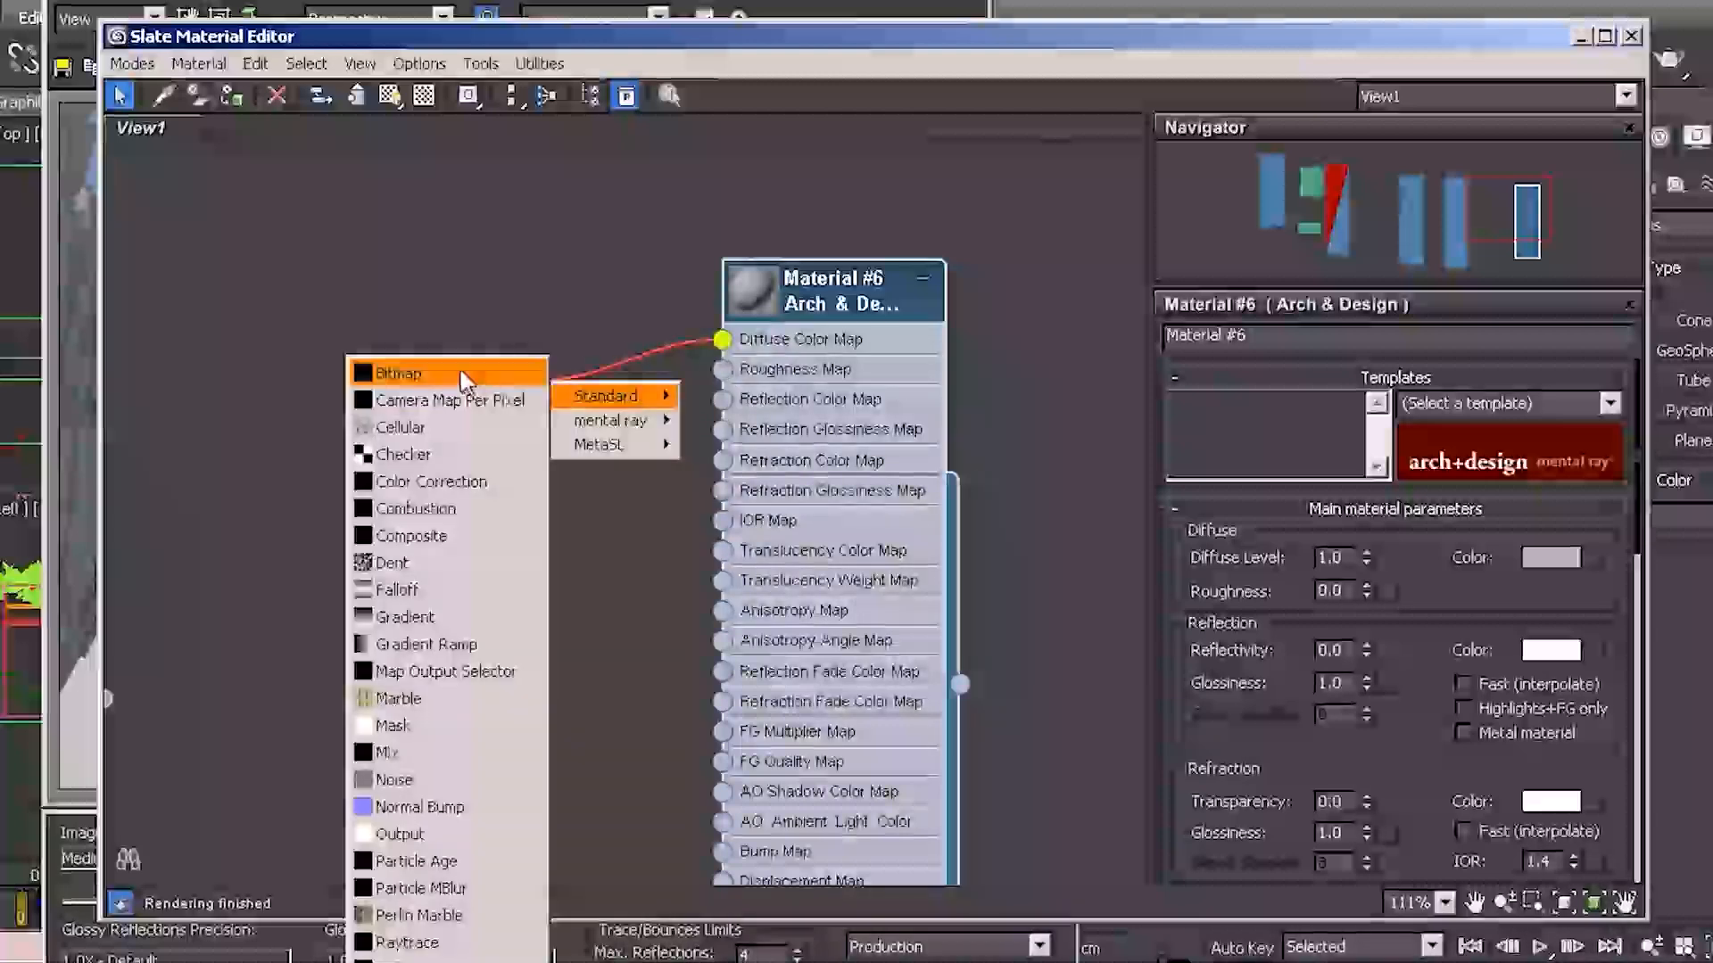
{"action": "left_click", "coordinate": [480, 384]}
{"action": "left_click_drag", "start_coordinate": [621, 2], "coordinate": [731, 61]}
{"action": "scroll", "coordinate": [1176, 281], "scroll_direction": "down", "scroll_amount": 3}
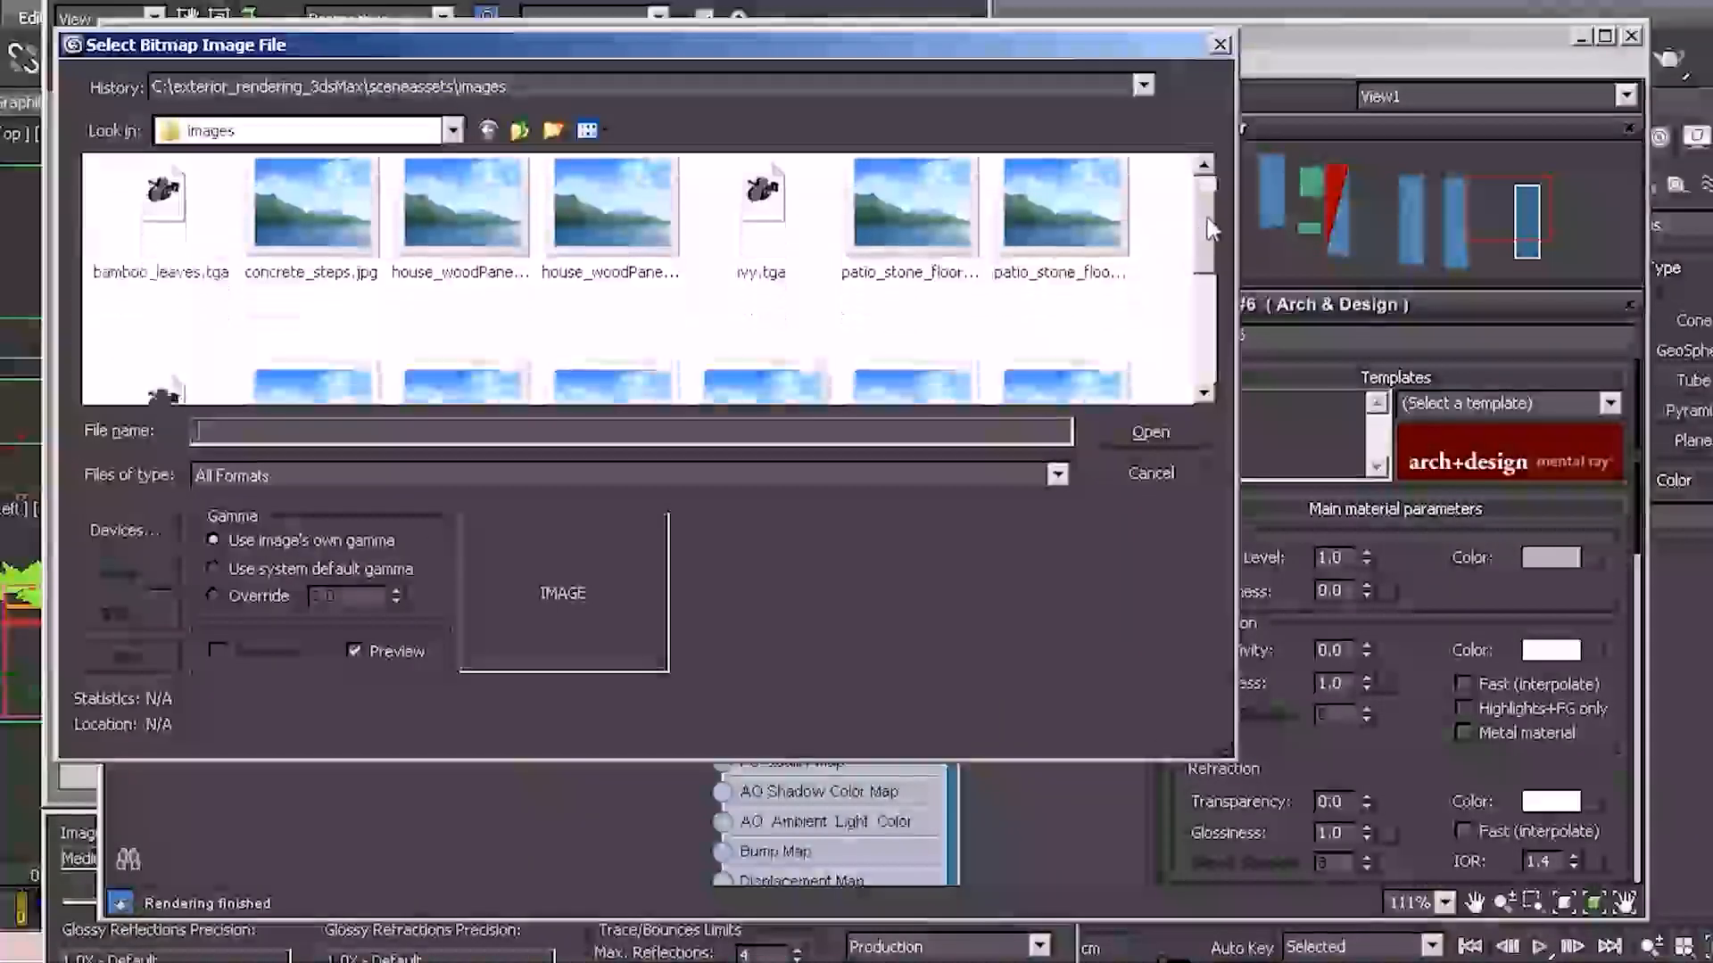
{"action": "left_click", "coordinate": [162, 259]}
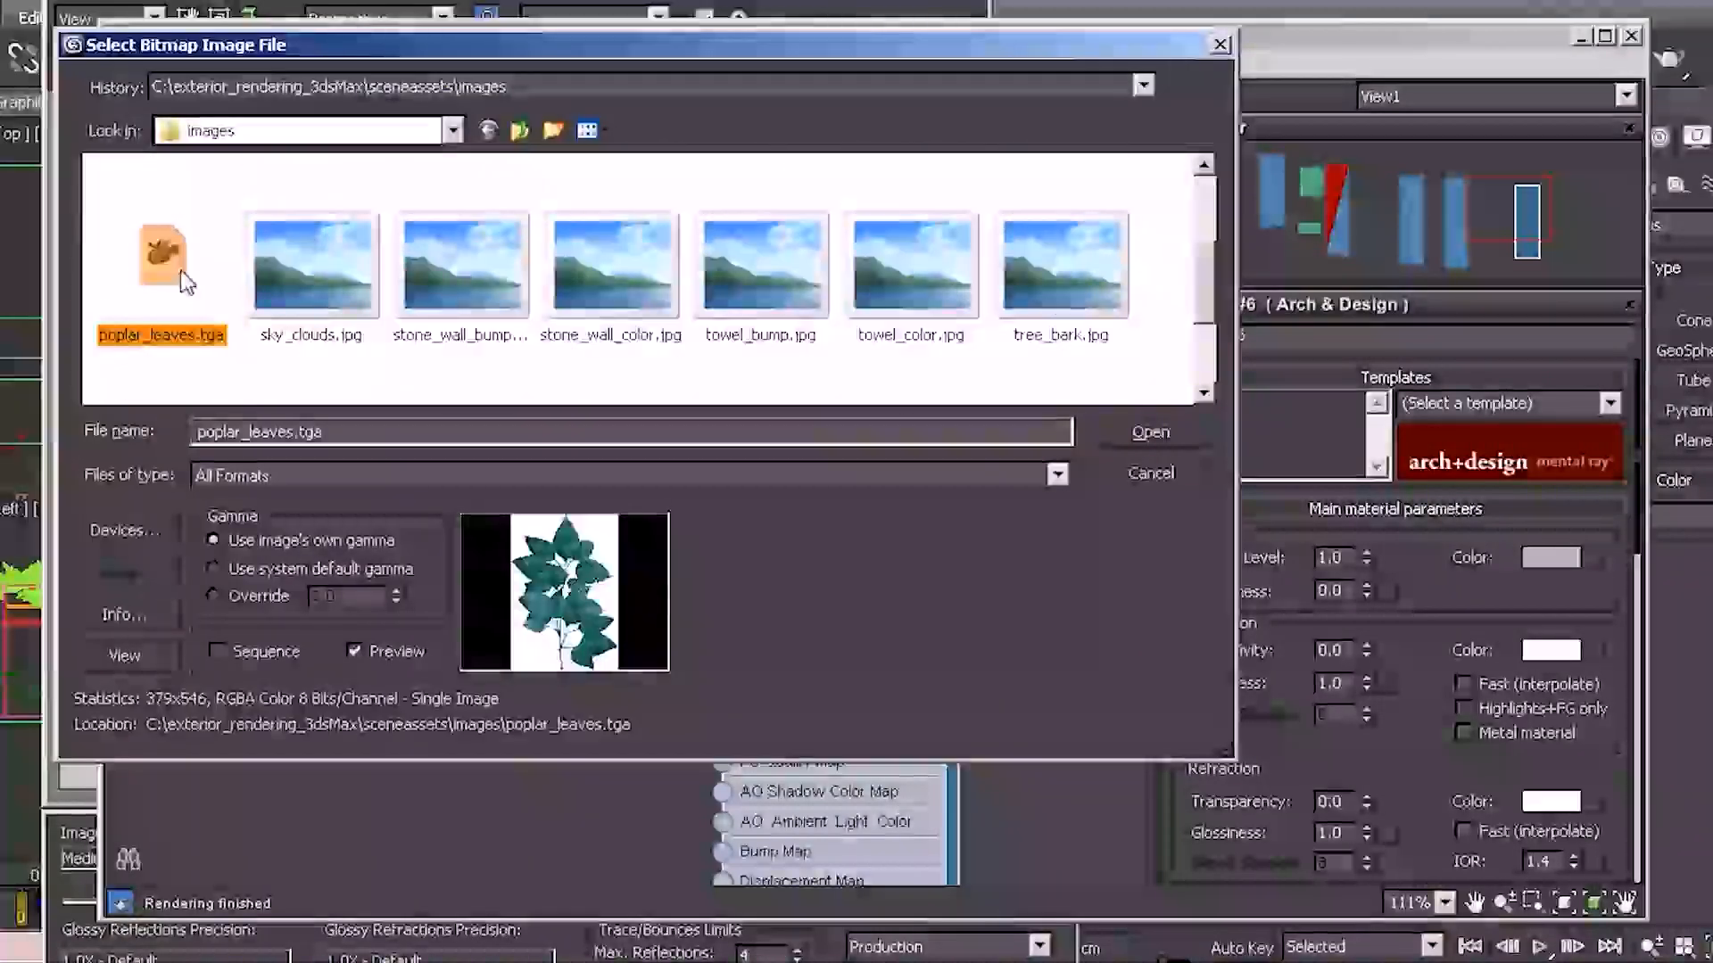
{"action": "left_click", "coordinate": [1179, 429]}
{"action": "left_click_drag", "start_coordinate": [423, 359], "coordinate": [426, 399]}
{"action": "double_click", "coordinate": [772, 305]}
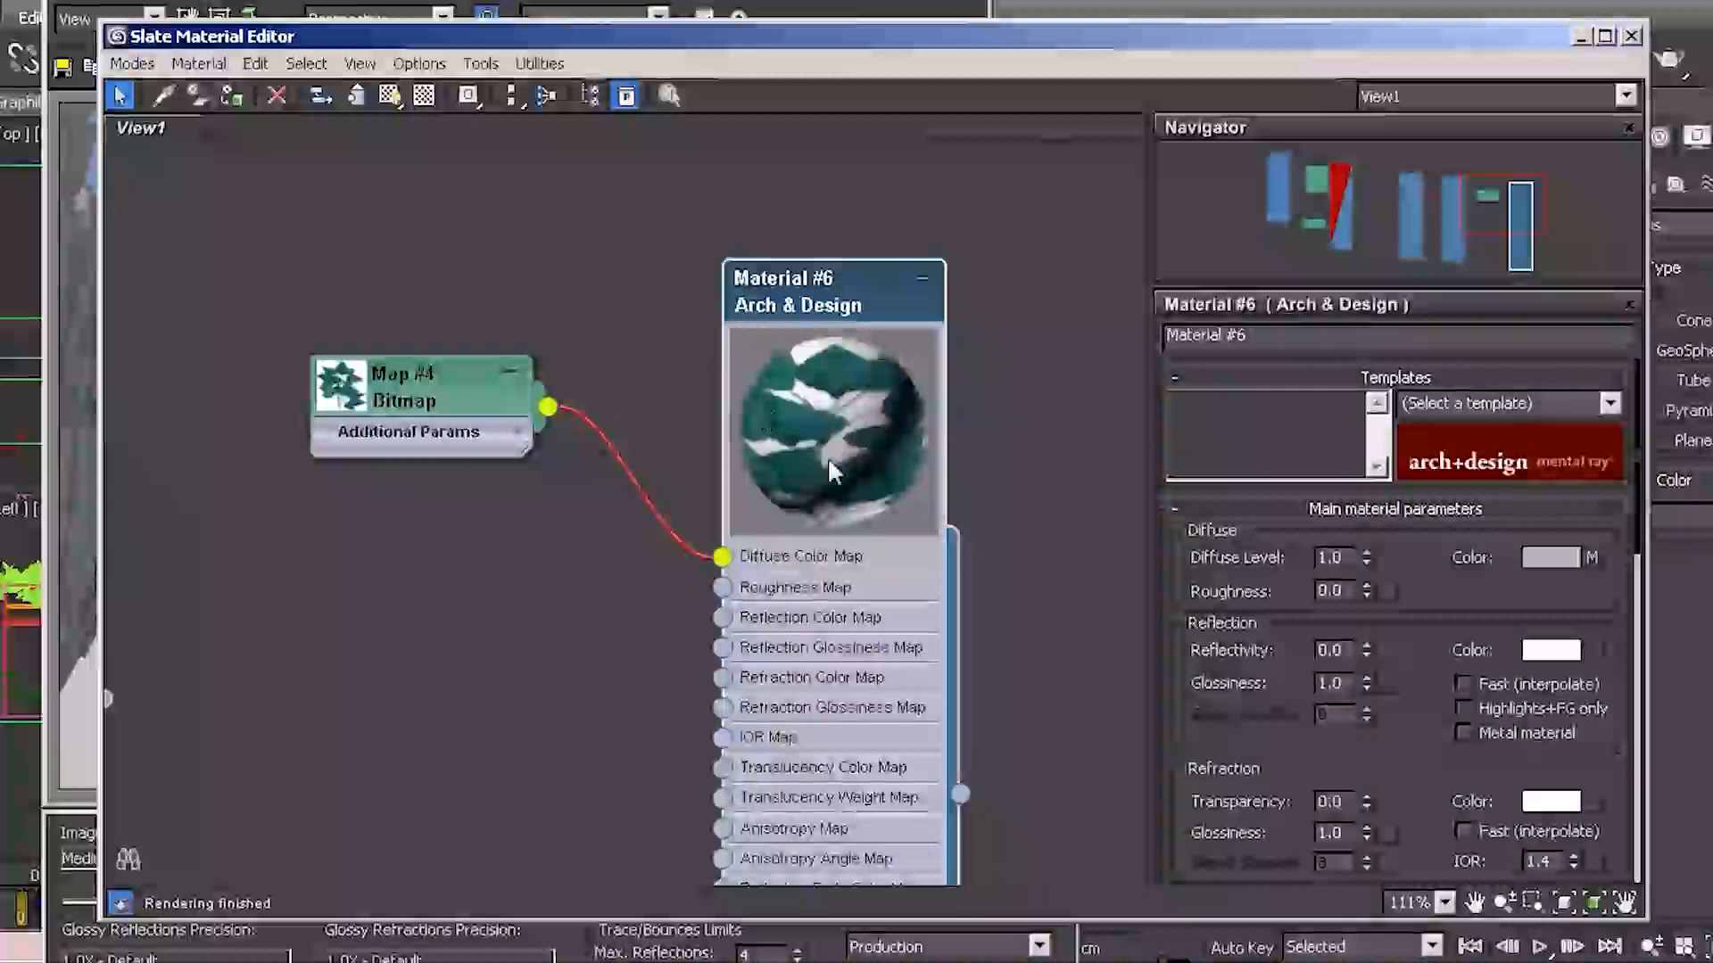
Assign the leaf material to the selected poplar leaves and render the perspective view
{"action": "left_click_drag", "start_coordinate": [1370, 37], "coordinate": [961, 58]}
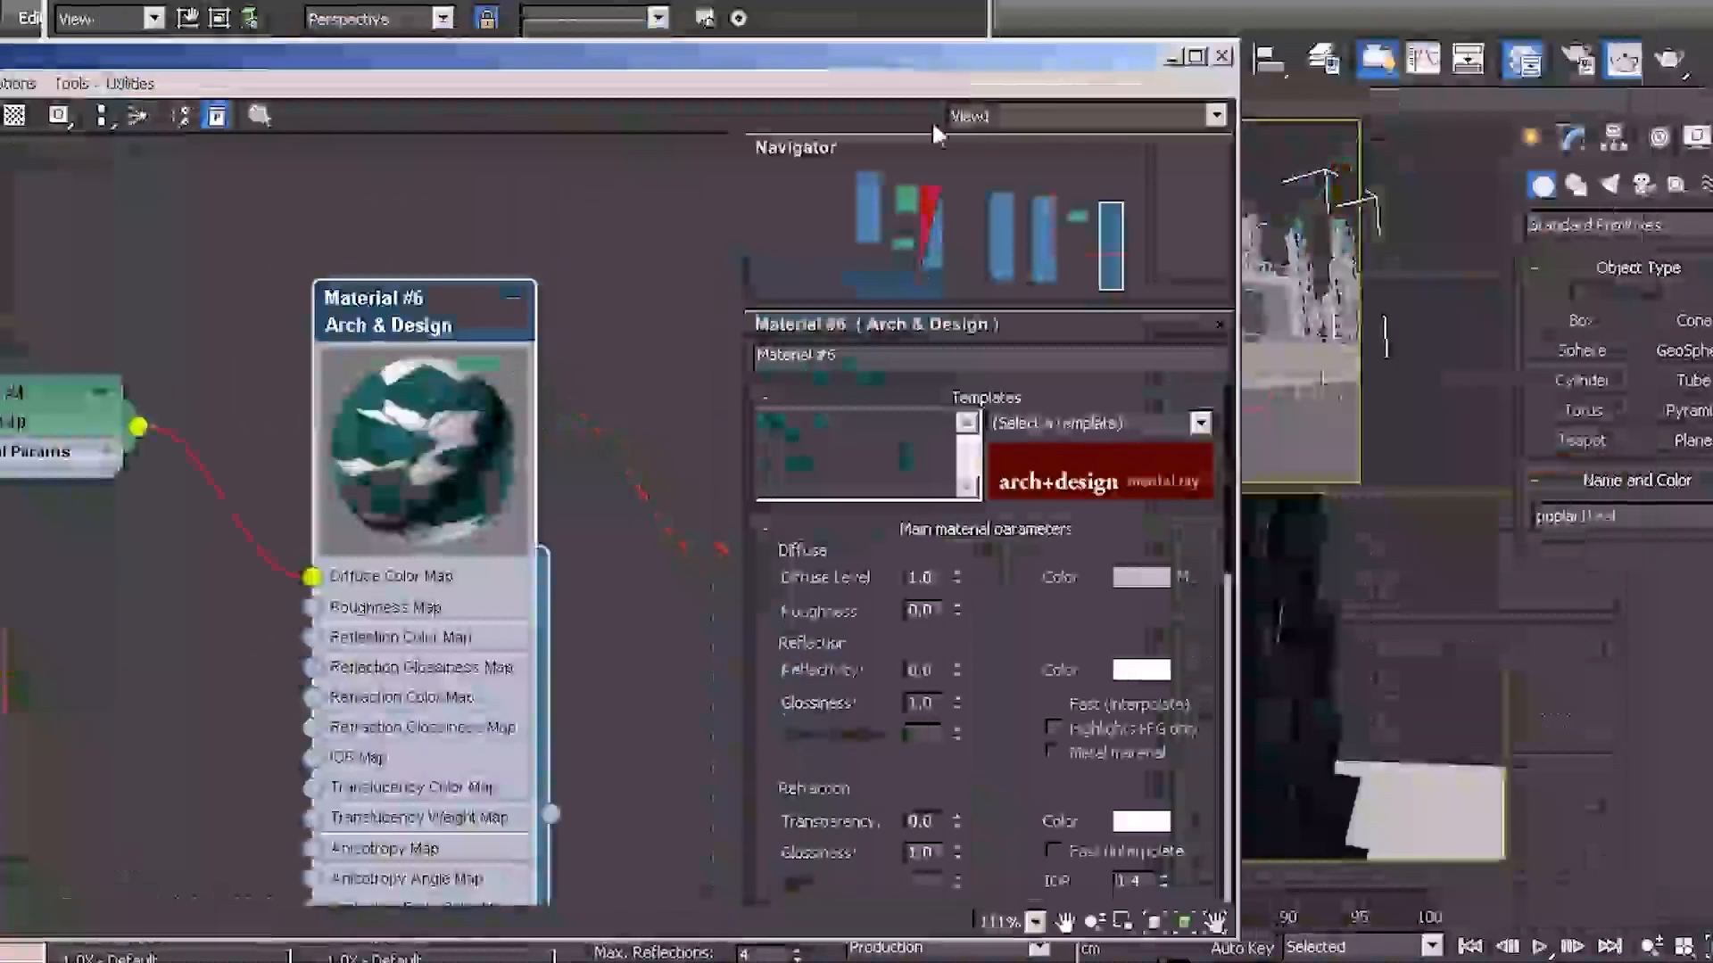
{"action": "left_click_drag", "start_coordinate": [551, 814], "coordinate": [1303, 677]}
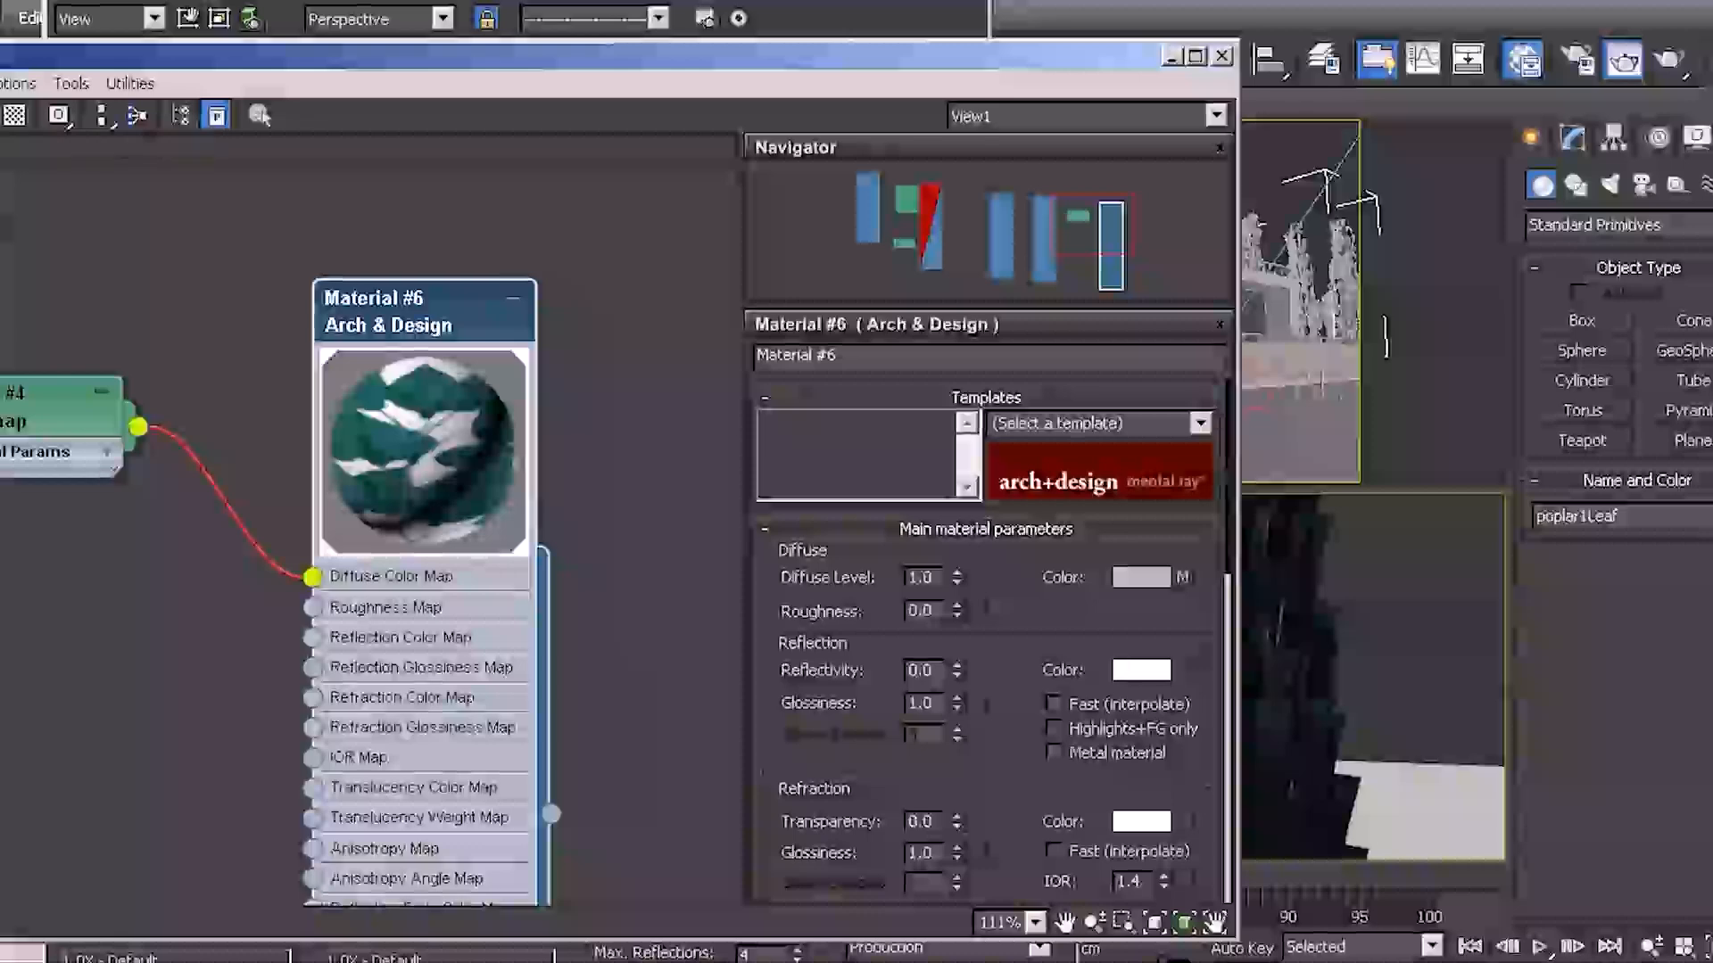
{"action": "left_click", "coordinate": [2, 115]}
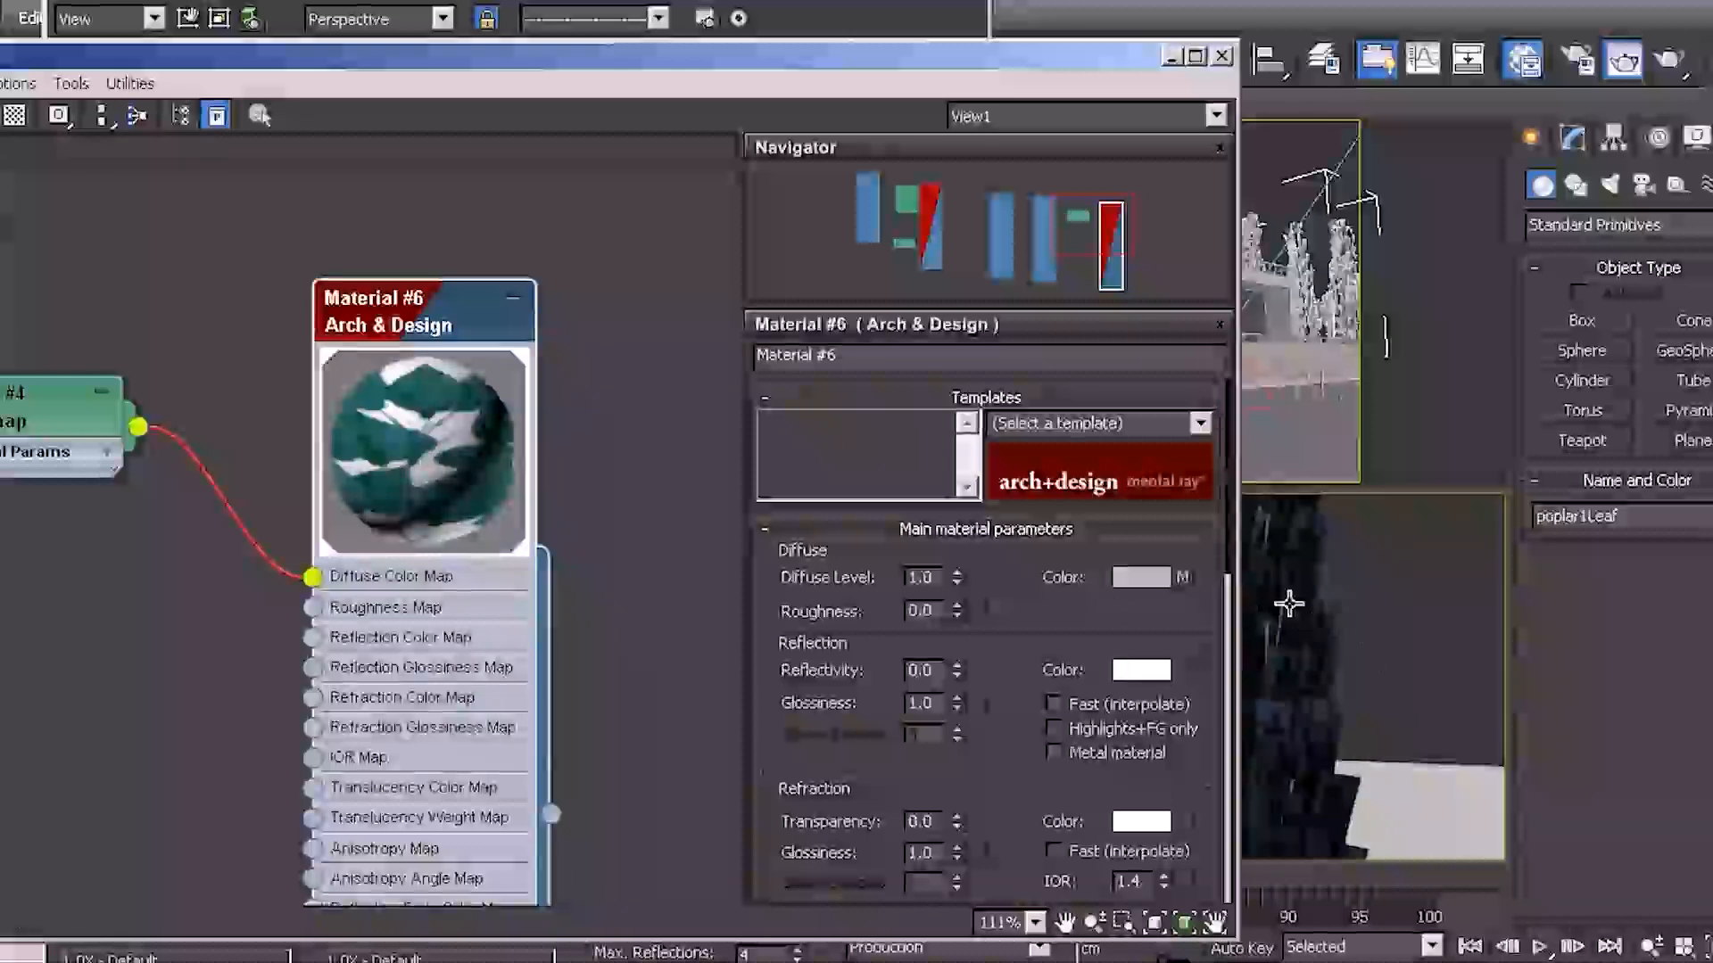
{"action": "left_click_drag", "start_coordinate": [790, 53], "coordinate": [1192, 50]}
{"action": "left_click", "coordinate": [891, 953]}
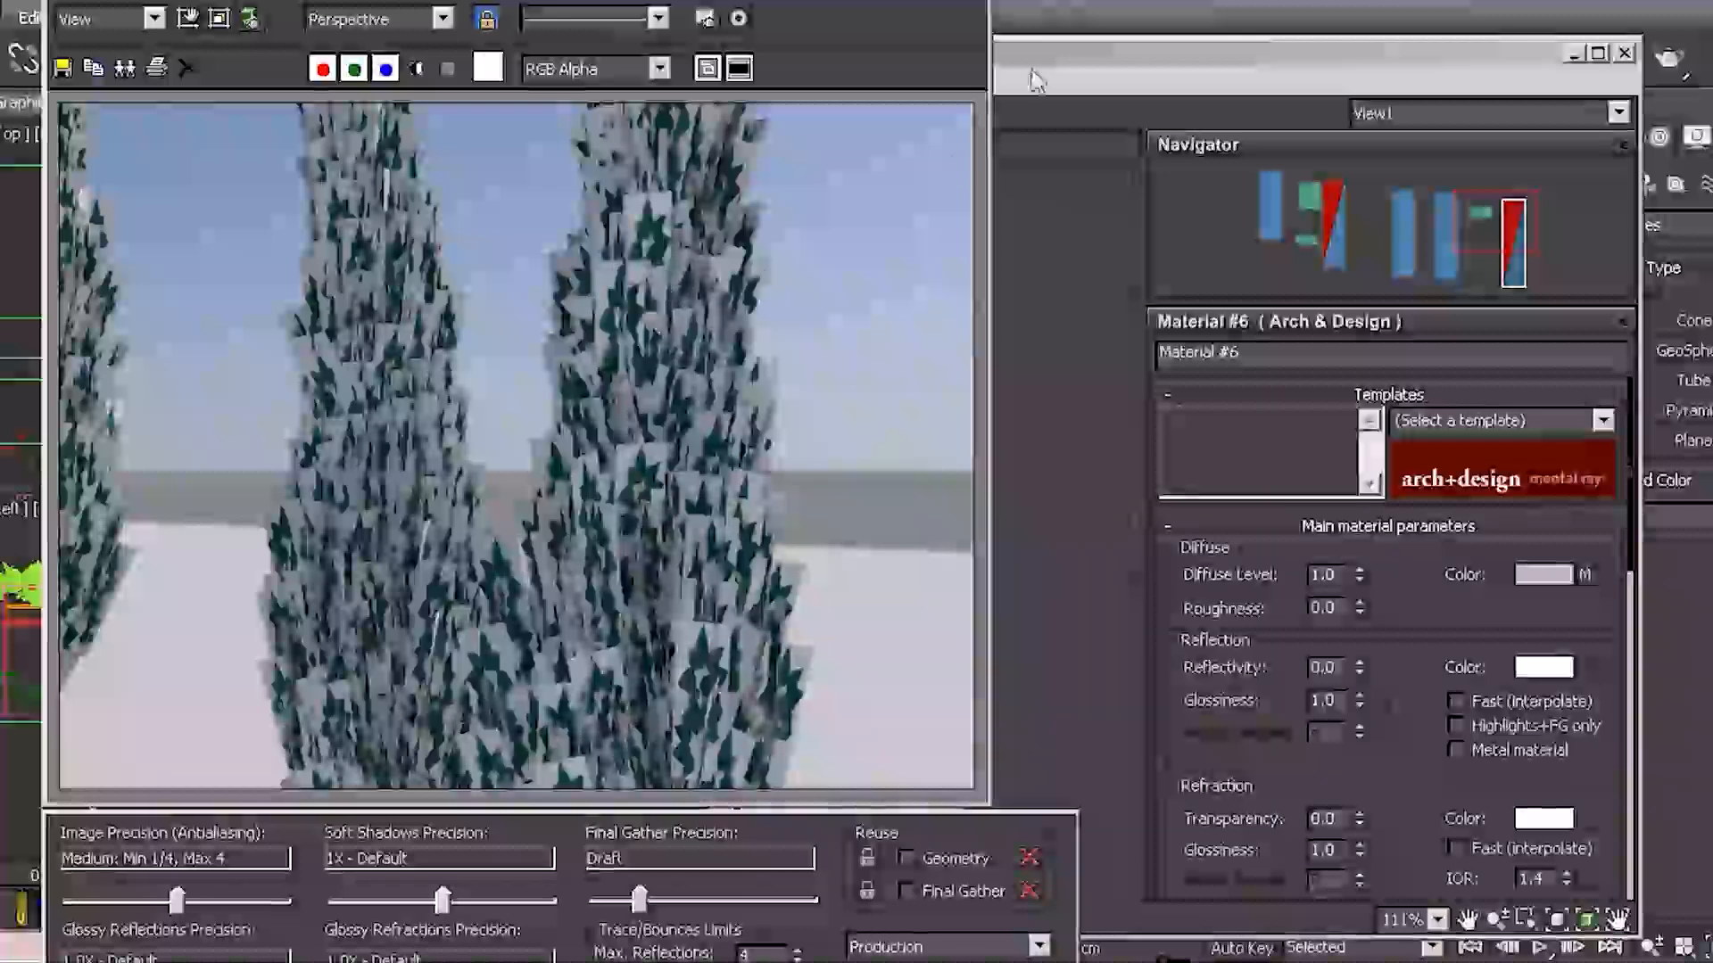
Reposition the poplar_leaves.tga bitmap node and connect its output to the leaf material's Cutout Map as well
{"action": "left_click", "coordinate": [1078, 73]}
{"action": "middle_click_drag", "start_coordinate": [520, 570], "coordinate": [507, 356]}
{"action": "left_click", "coordinate": [426, 211]}
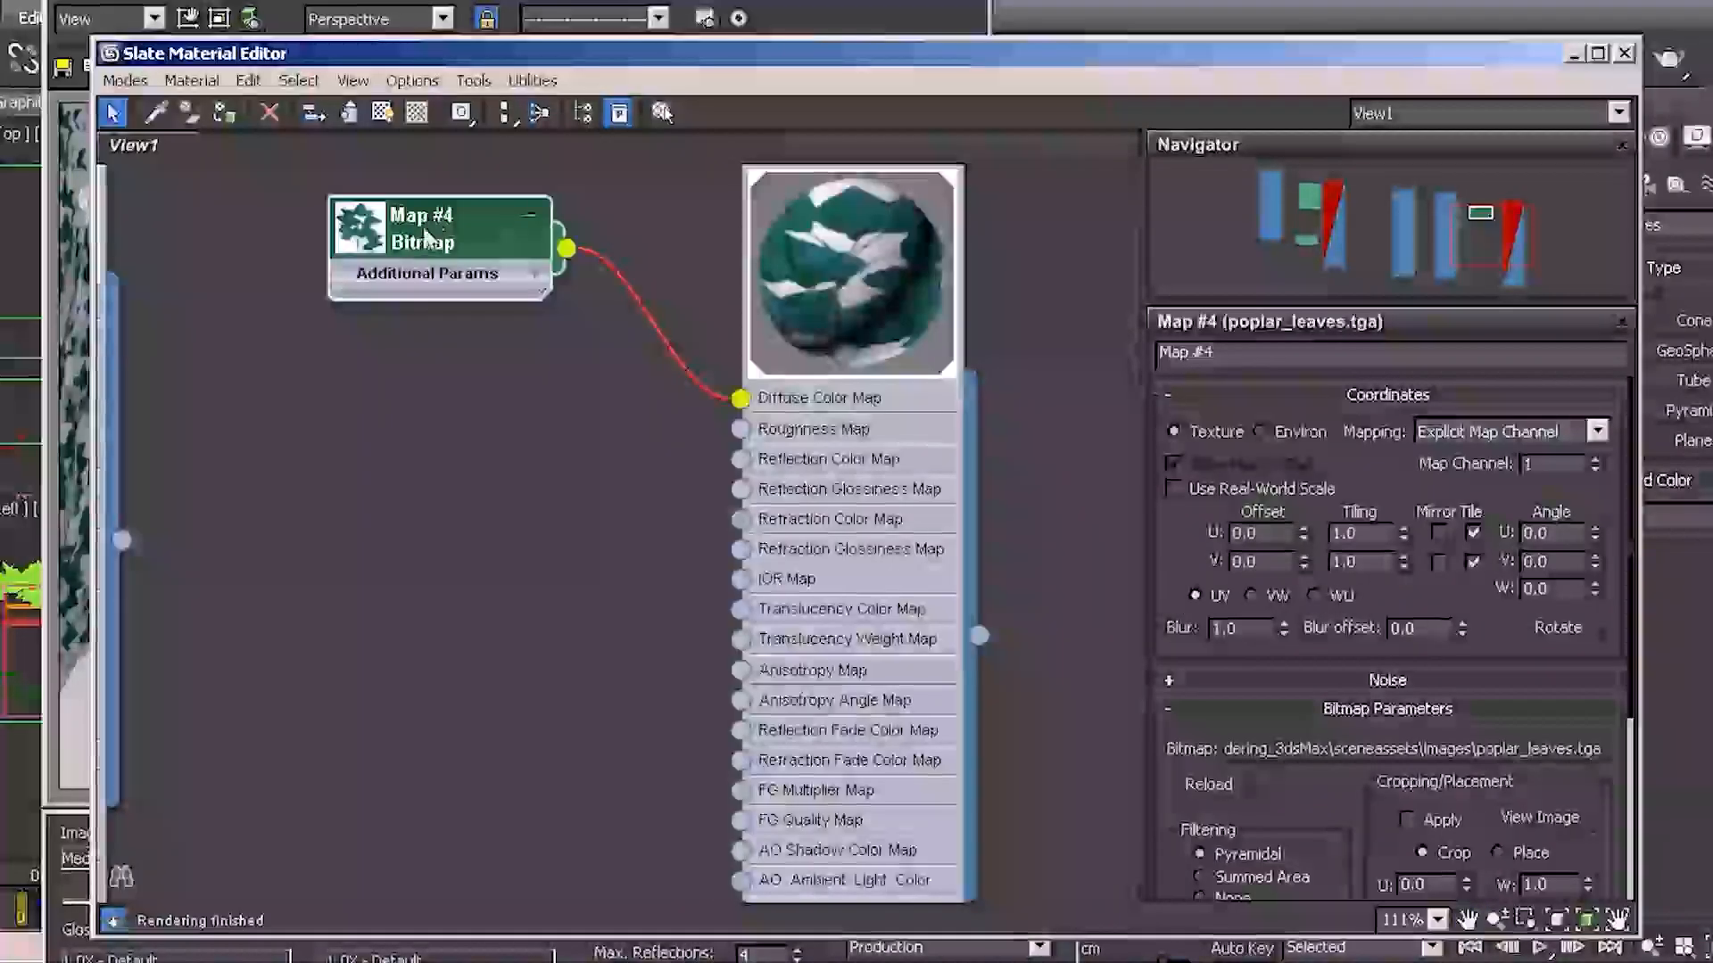
{"action": "left_click_drag", "start_coordinate": [474, 230], "coordinate": [365, 229]}
{"action": "middle_click_drag", "start_coordinate": [562, 429], "coordinate": [560, 313]}
{"action": "middle_click_drag", "start_coordinate": [463, 178], "coordinate": [465, 282]}
{"action": "left_click_drag", "start_coordinate": [383, 211], "coordinate": [397, 629]}
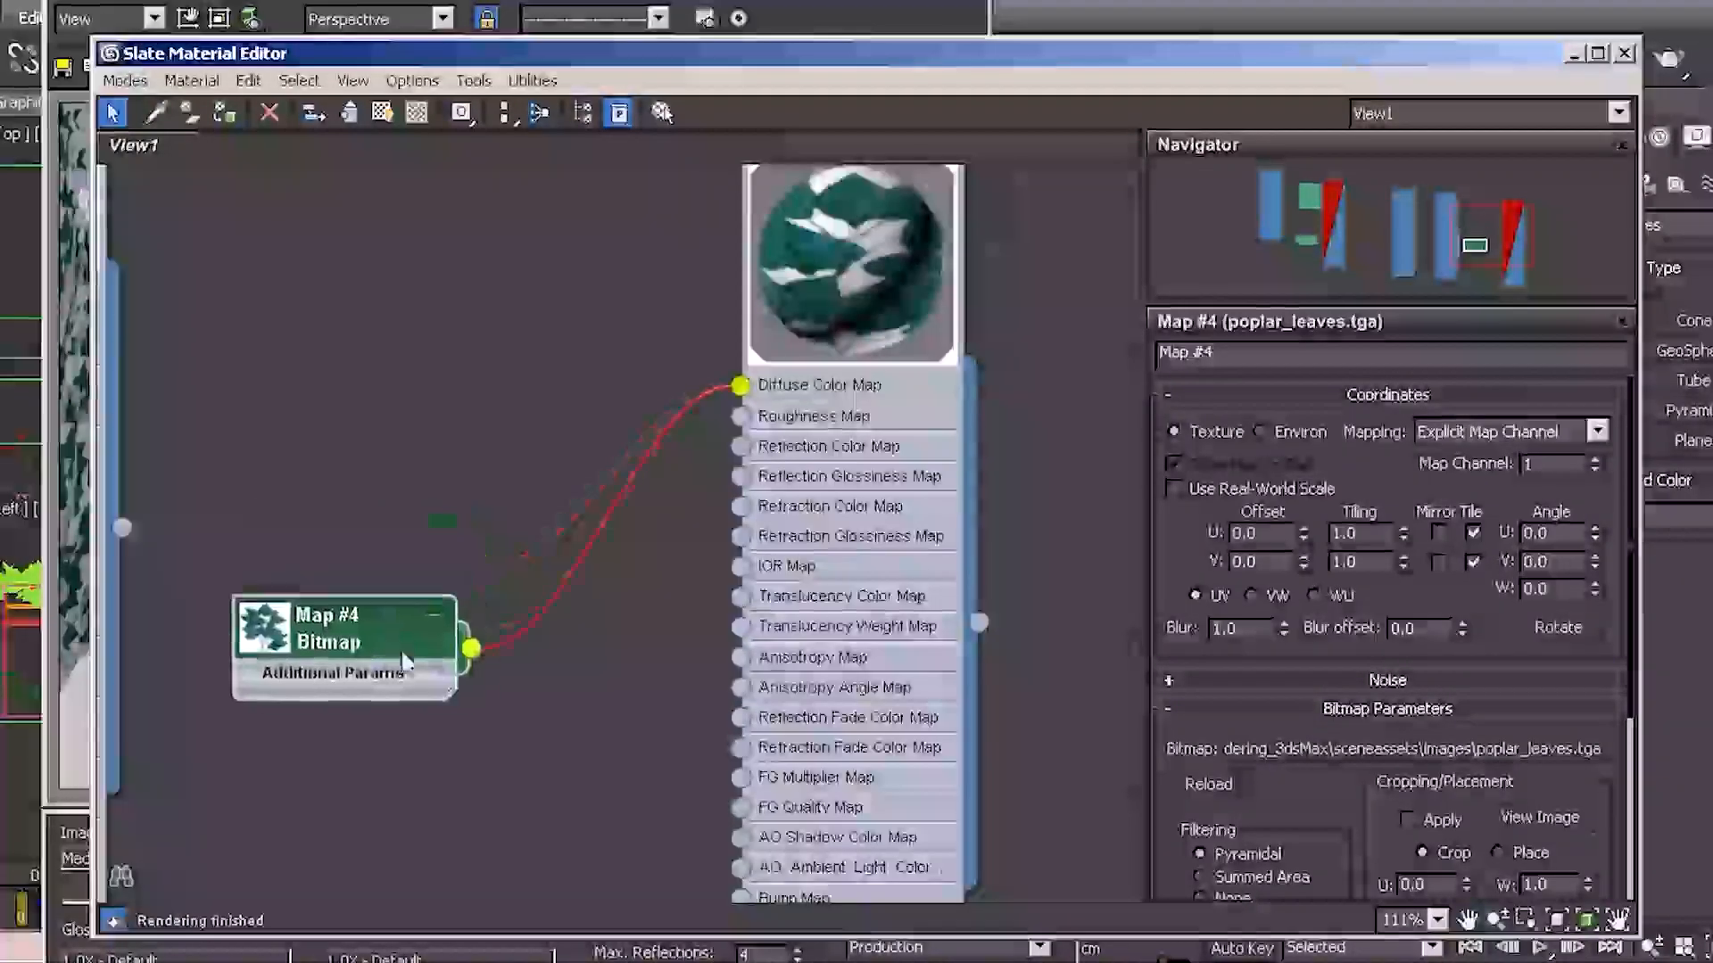
{"action": "middle_click_drag", "start_coordinate": [642, 565], "coordinate": [651, 482]}
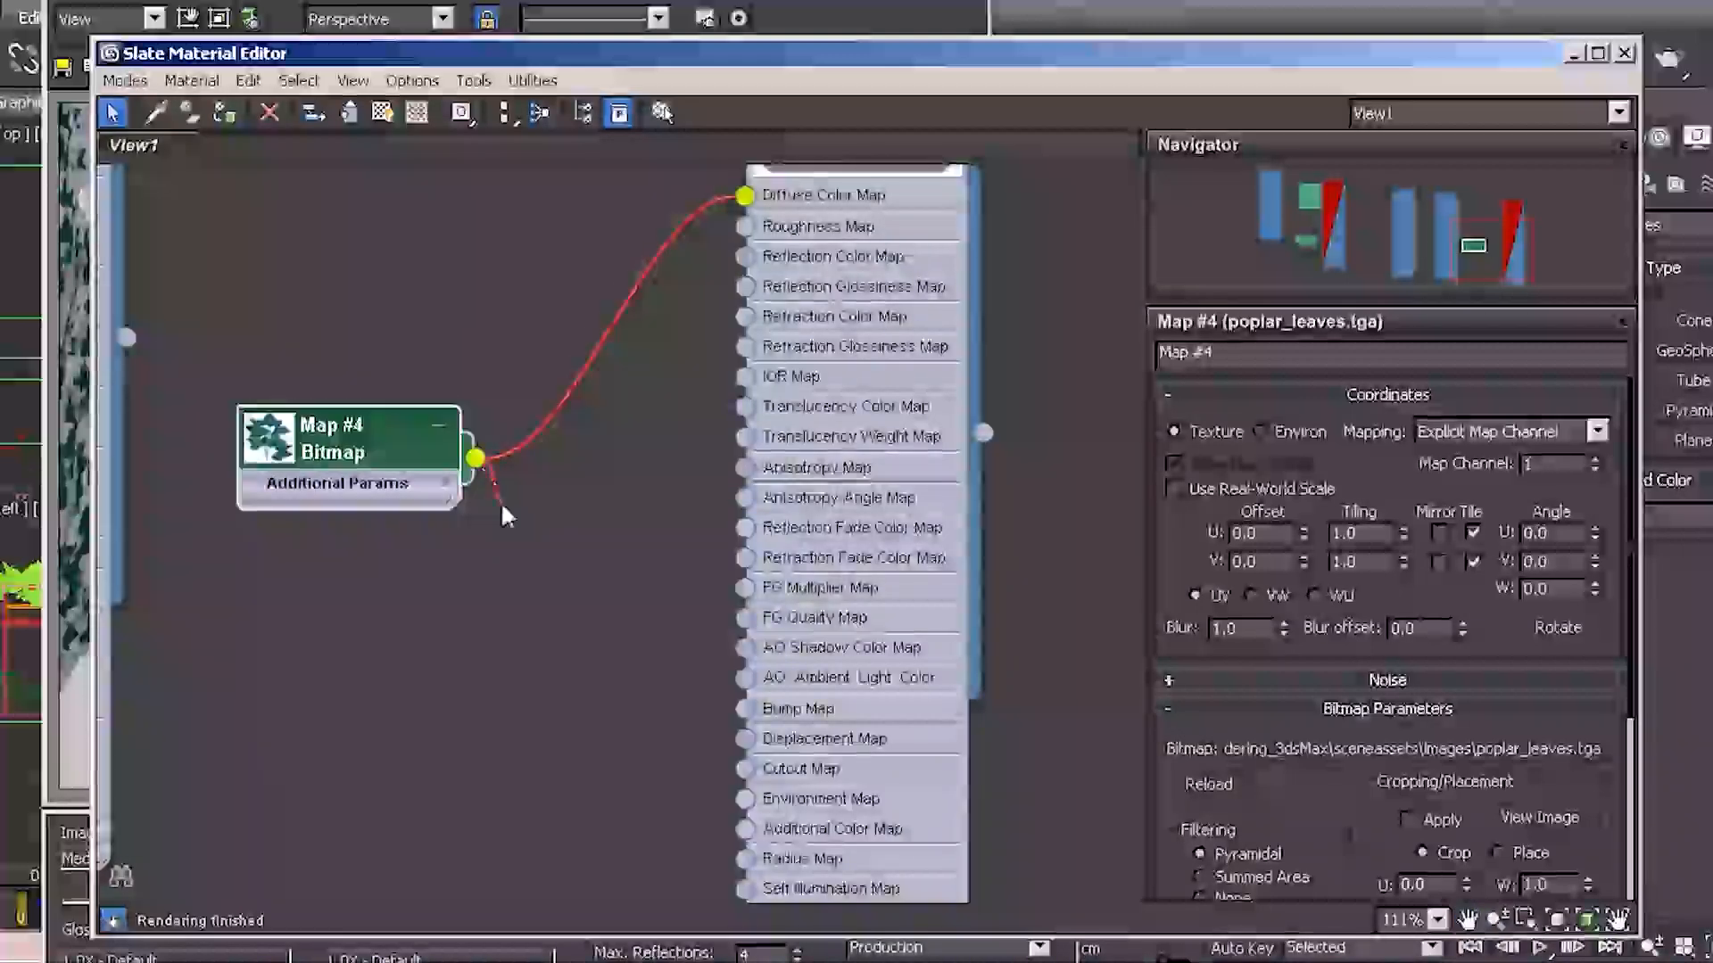
{"action": "left_click_drag", "start_coordinate": [558, 639], "coordinate": [746, 771]}
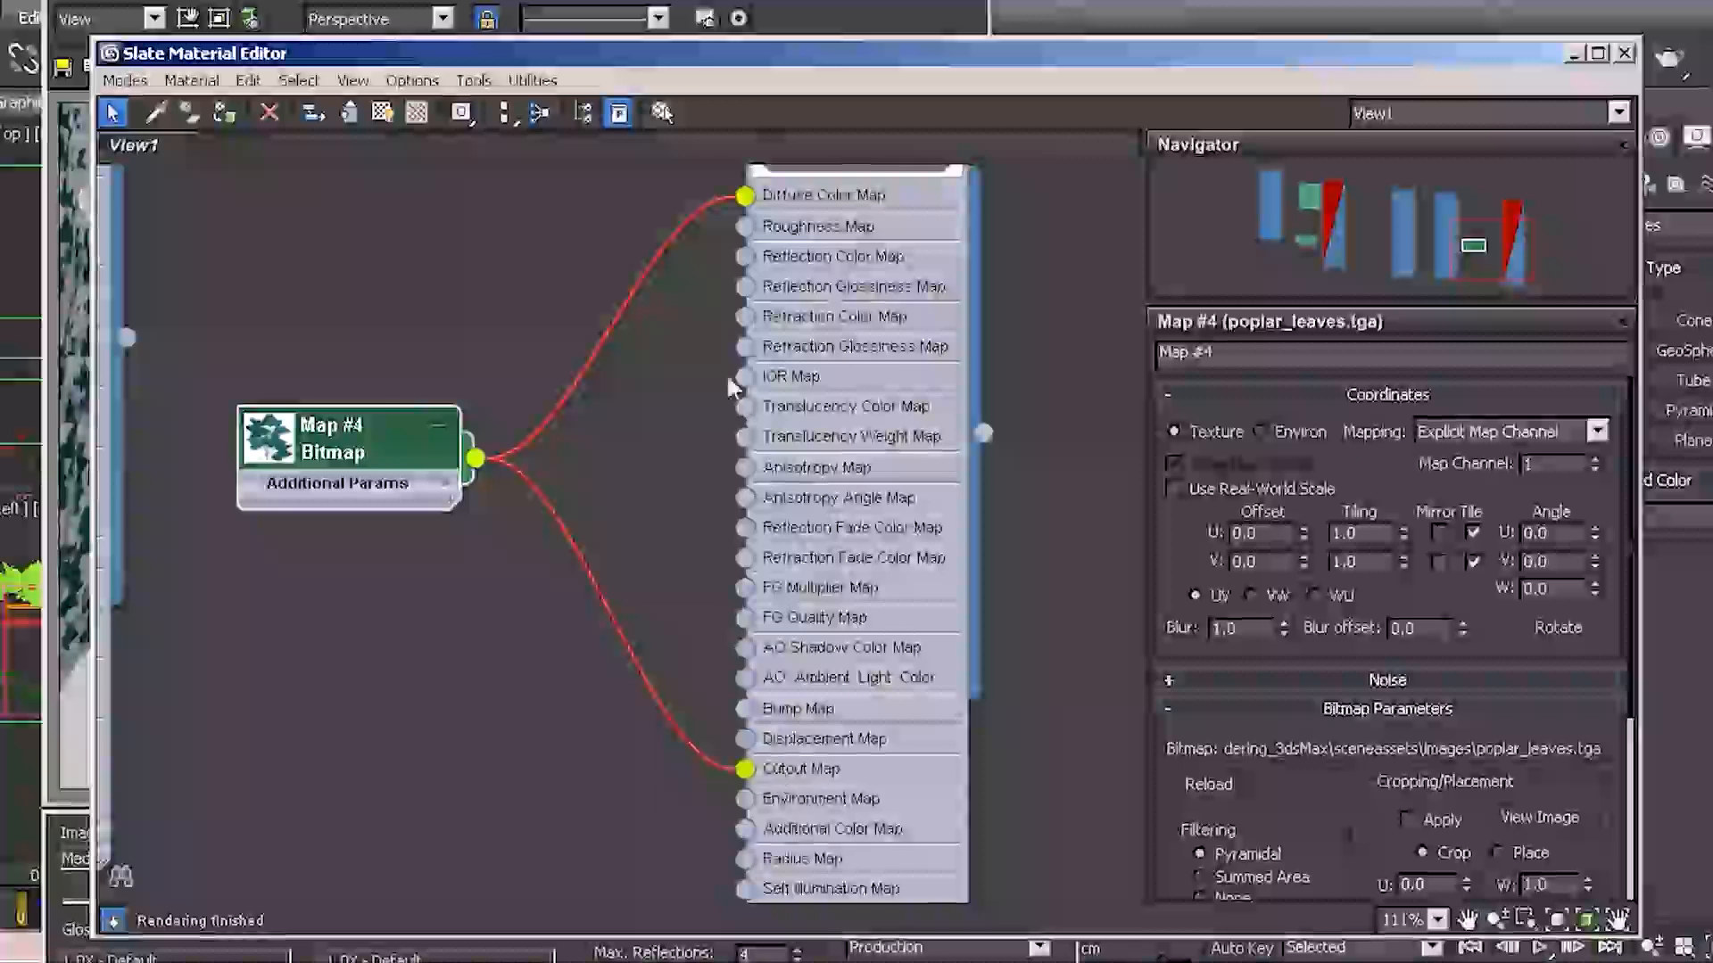
Check the leaf material's preview, render the poplars with the cutout applied, and dismiss the render window
{"action": "middle_click_drag", "start_coordinate": [699, 373], "coordinate": [612, 650]}
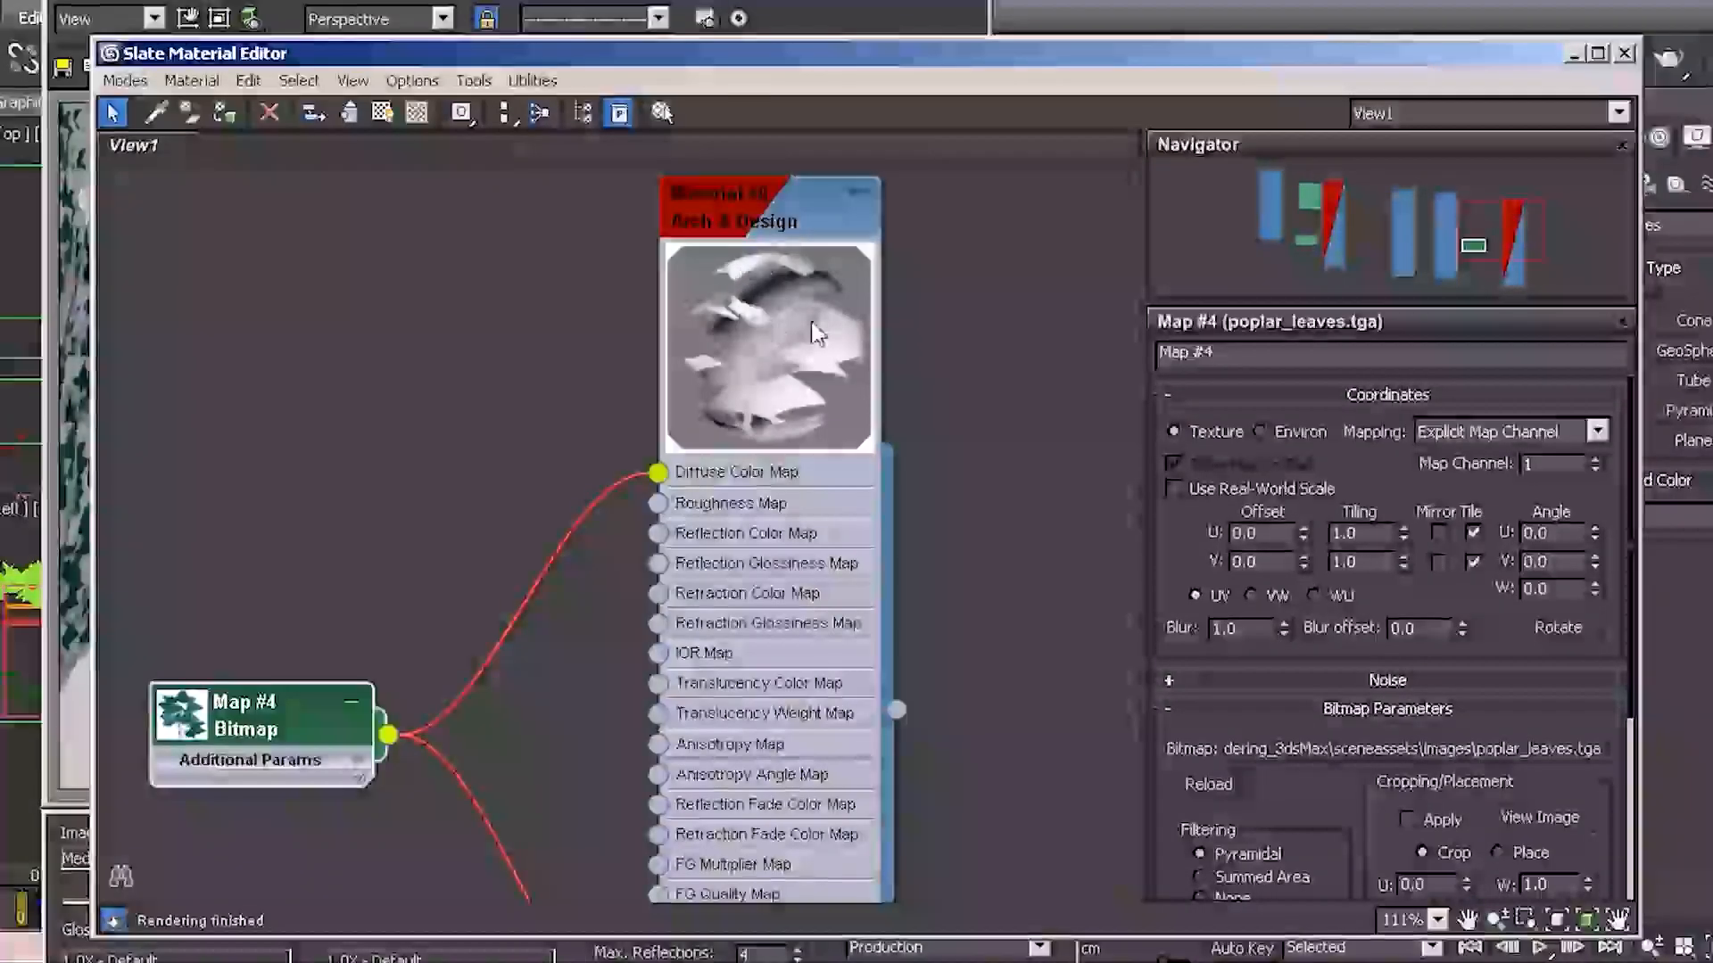
{"action": "key", "text": "shift+q"}
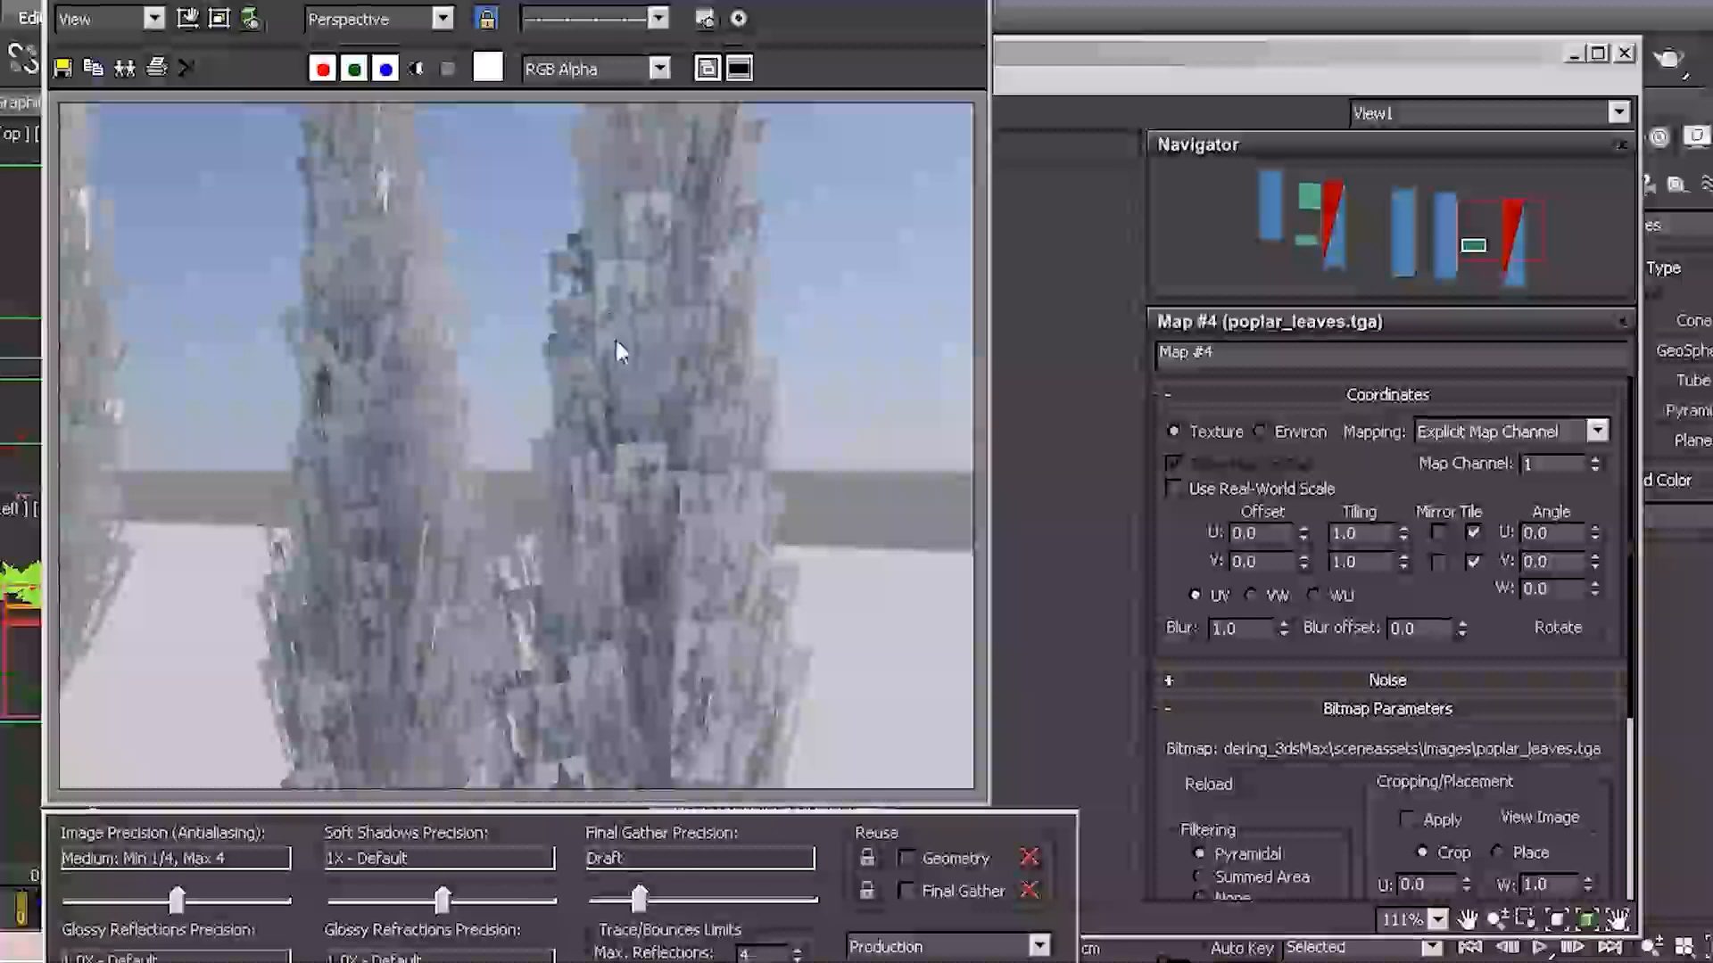
{"action": "left_click", "coordinate": [971, 3]}
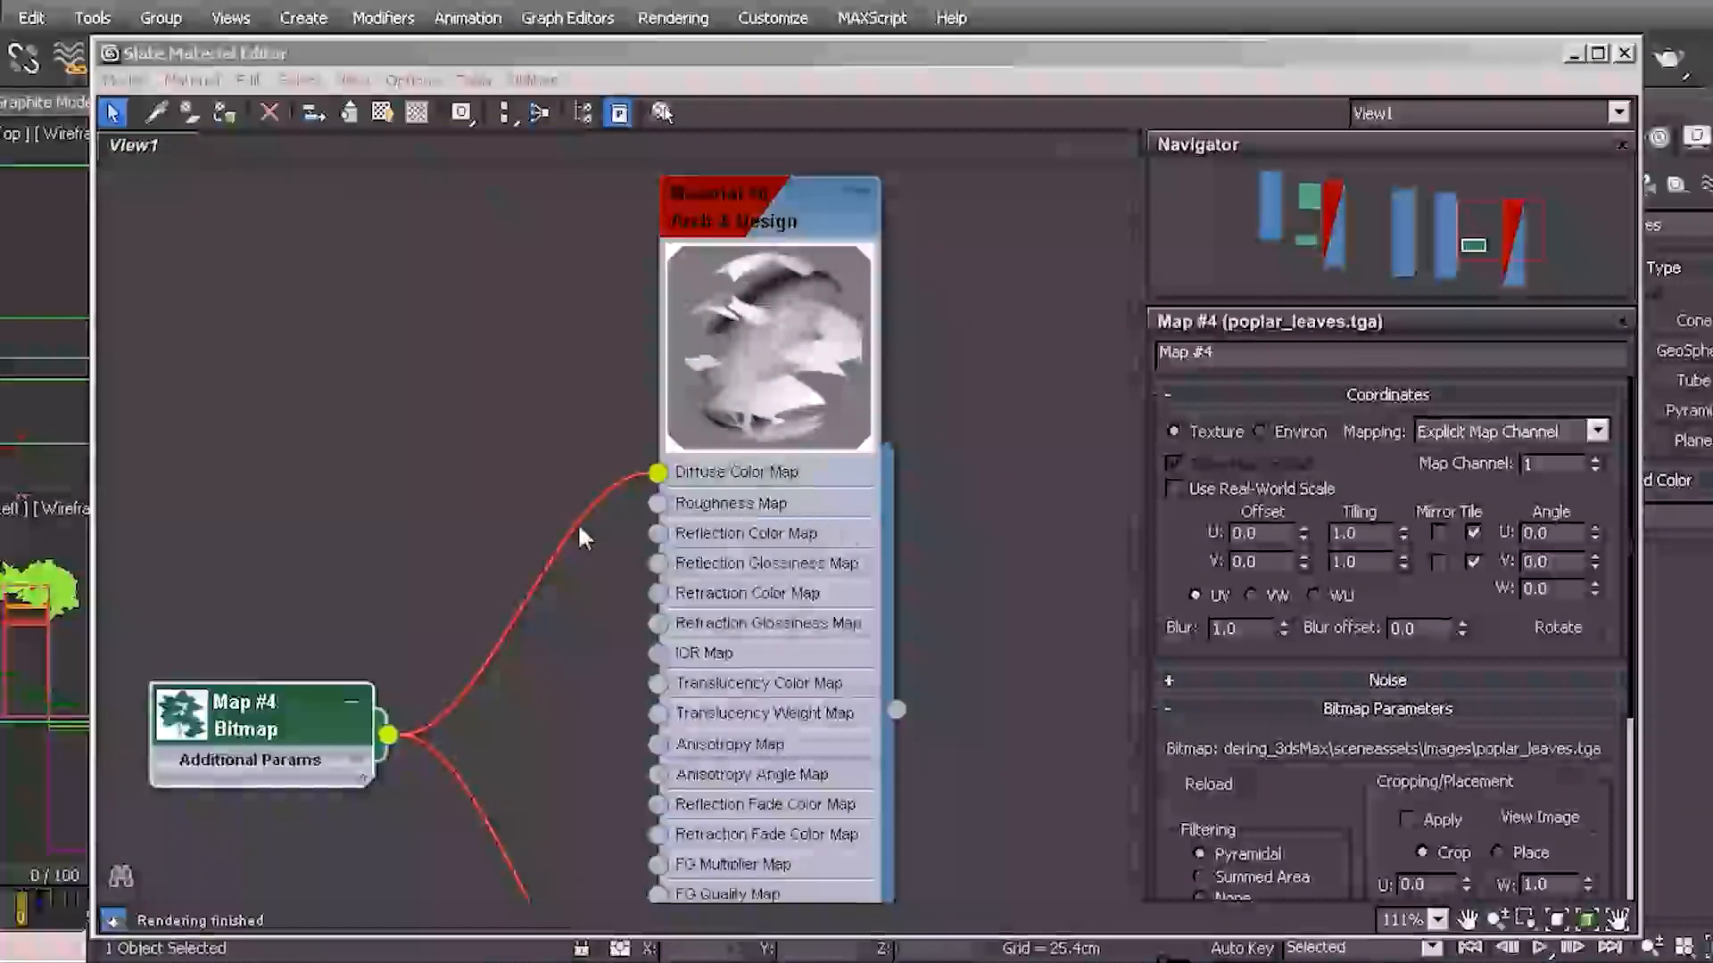
Enlarge the leaf bitmap node's preview and move the node up to make room beneath it
{"action": "middle_click_drag", "start_coordinate": [490, 497], "coordinate": [790, 176]}
{"action": "left_click_drag", "start_coordinate": [614, 409], "coordinate": [581, 410]}
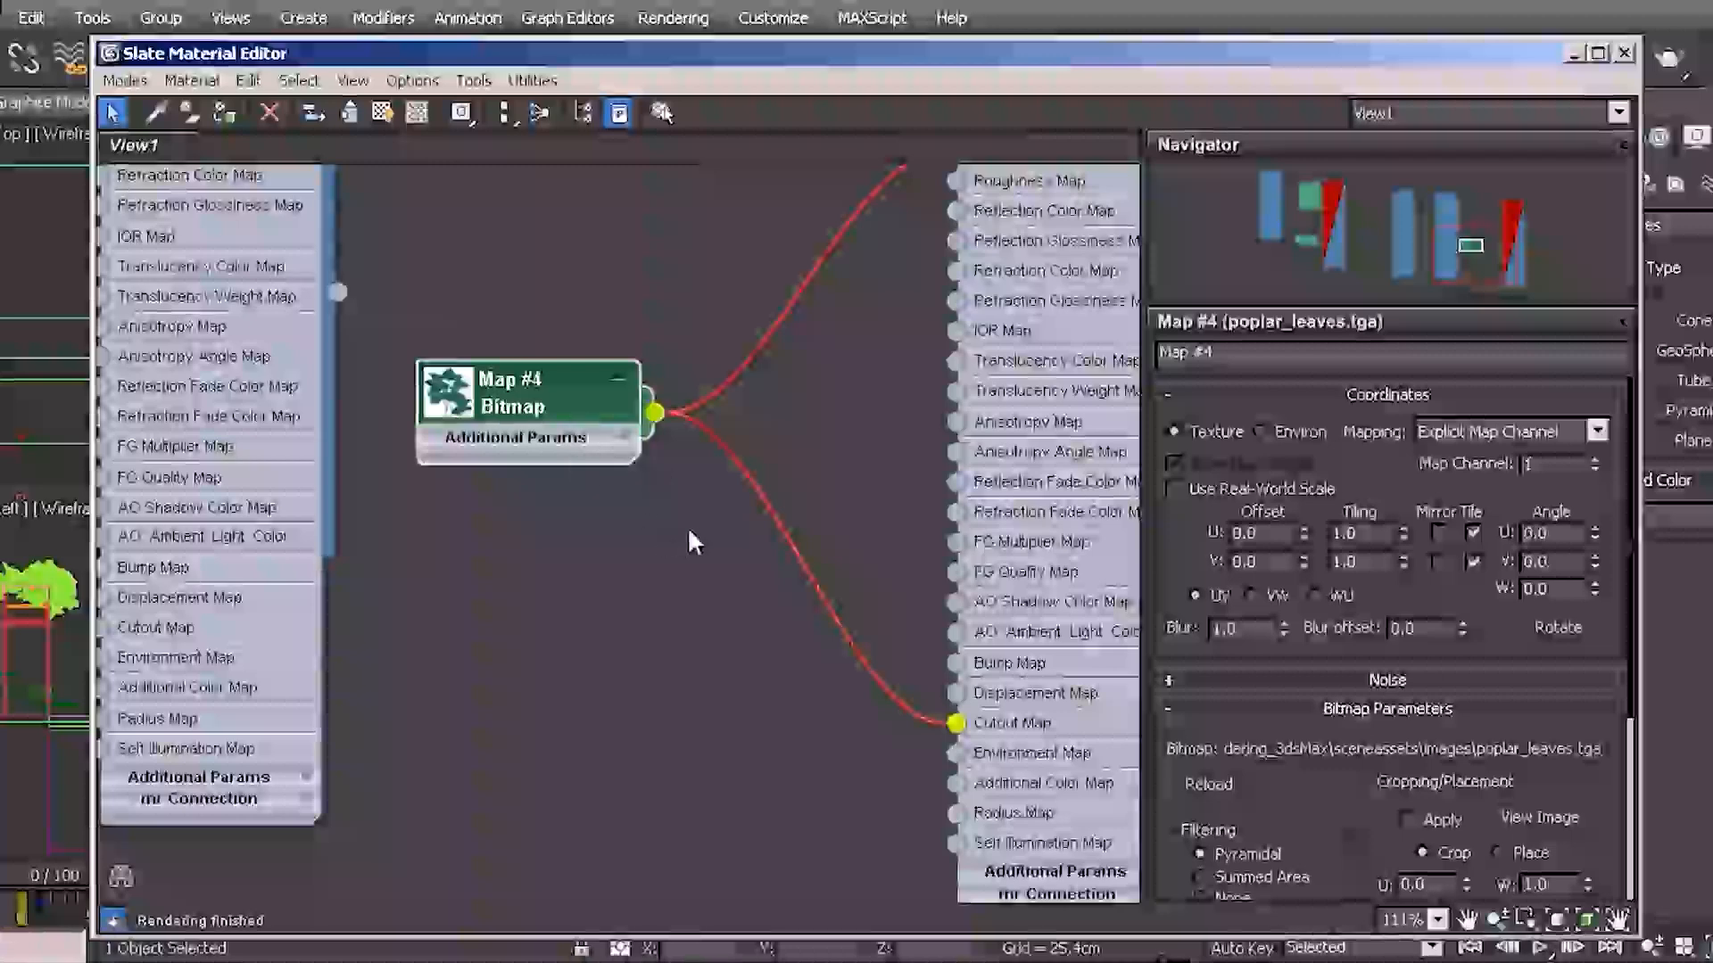
{"action": "double_click", "coordinate": [454, 385]}
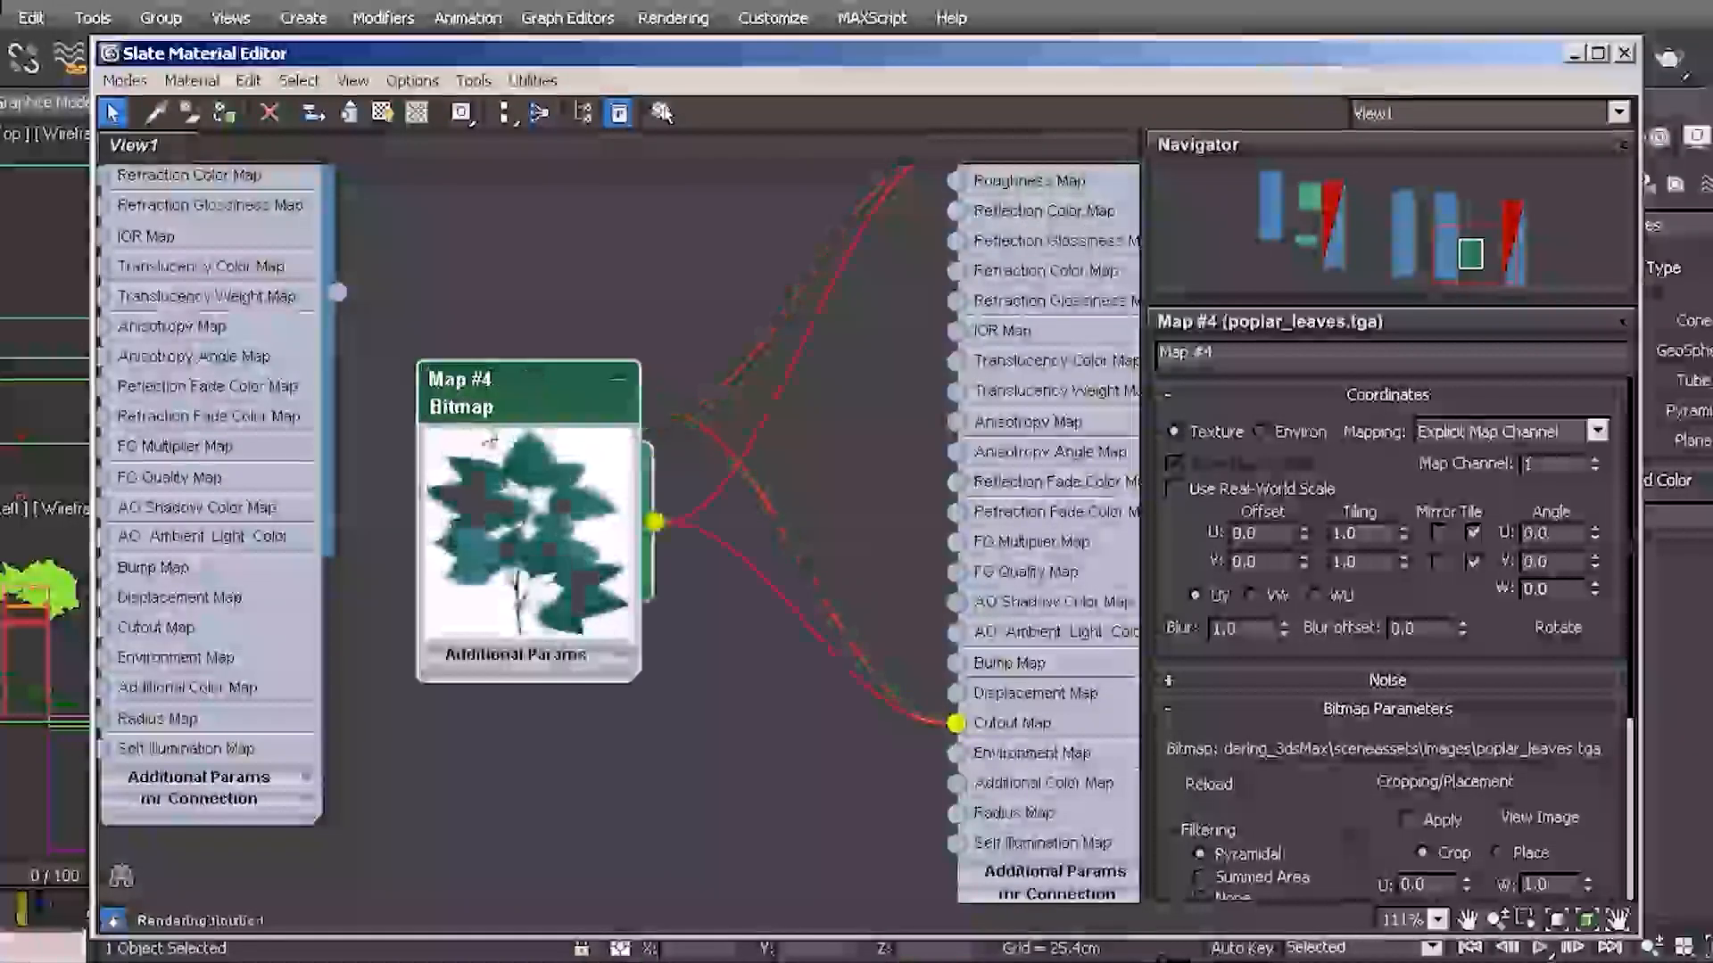
{"action": "left_click_drag", "start_coordinate": [536, 397], "coordinate": [536, 300]}
{"action": "middle_click_drag", "start_coordinate": [664, 558], "coordinate": [623, 377]}
Add a Color Correction map below the leaf bitmap and connect the bitmap's output to its Map input
{"action": "right_click", "coordinate": [719, 478]}
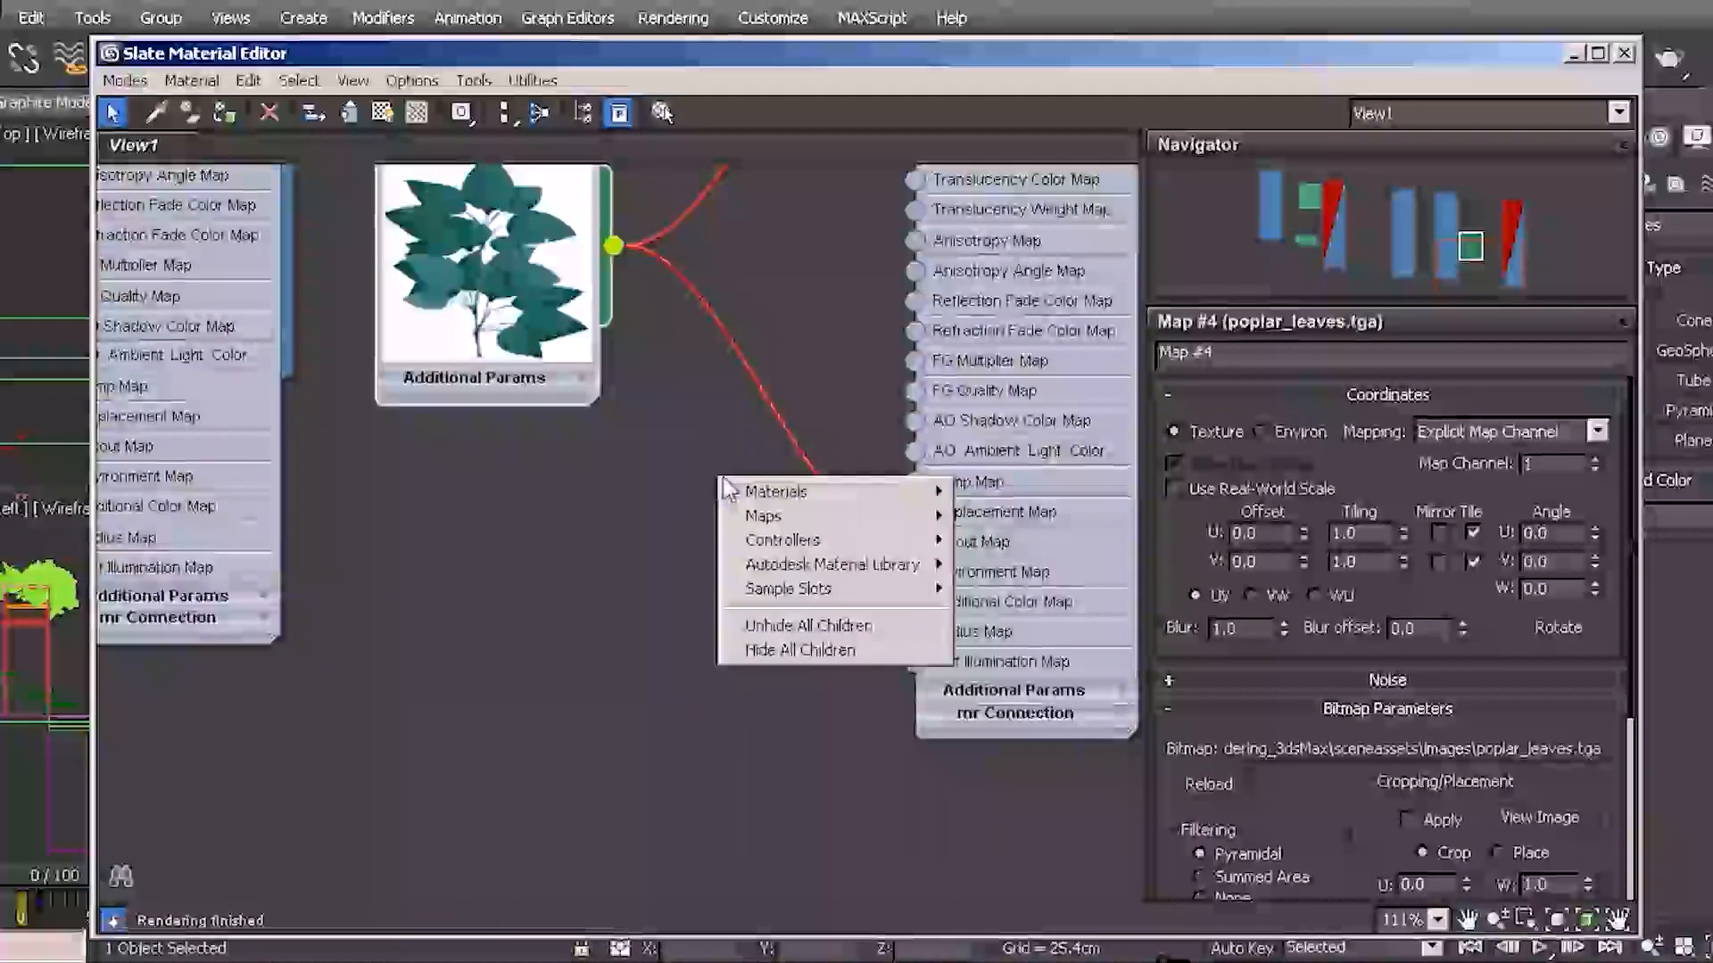
{"action": "mouse_move", "coordinate": [762, 516]}
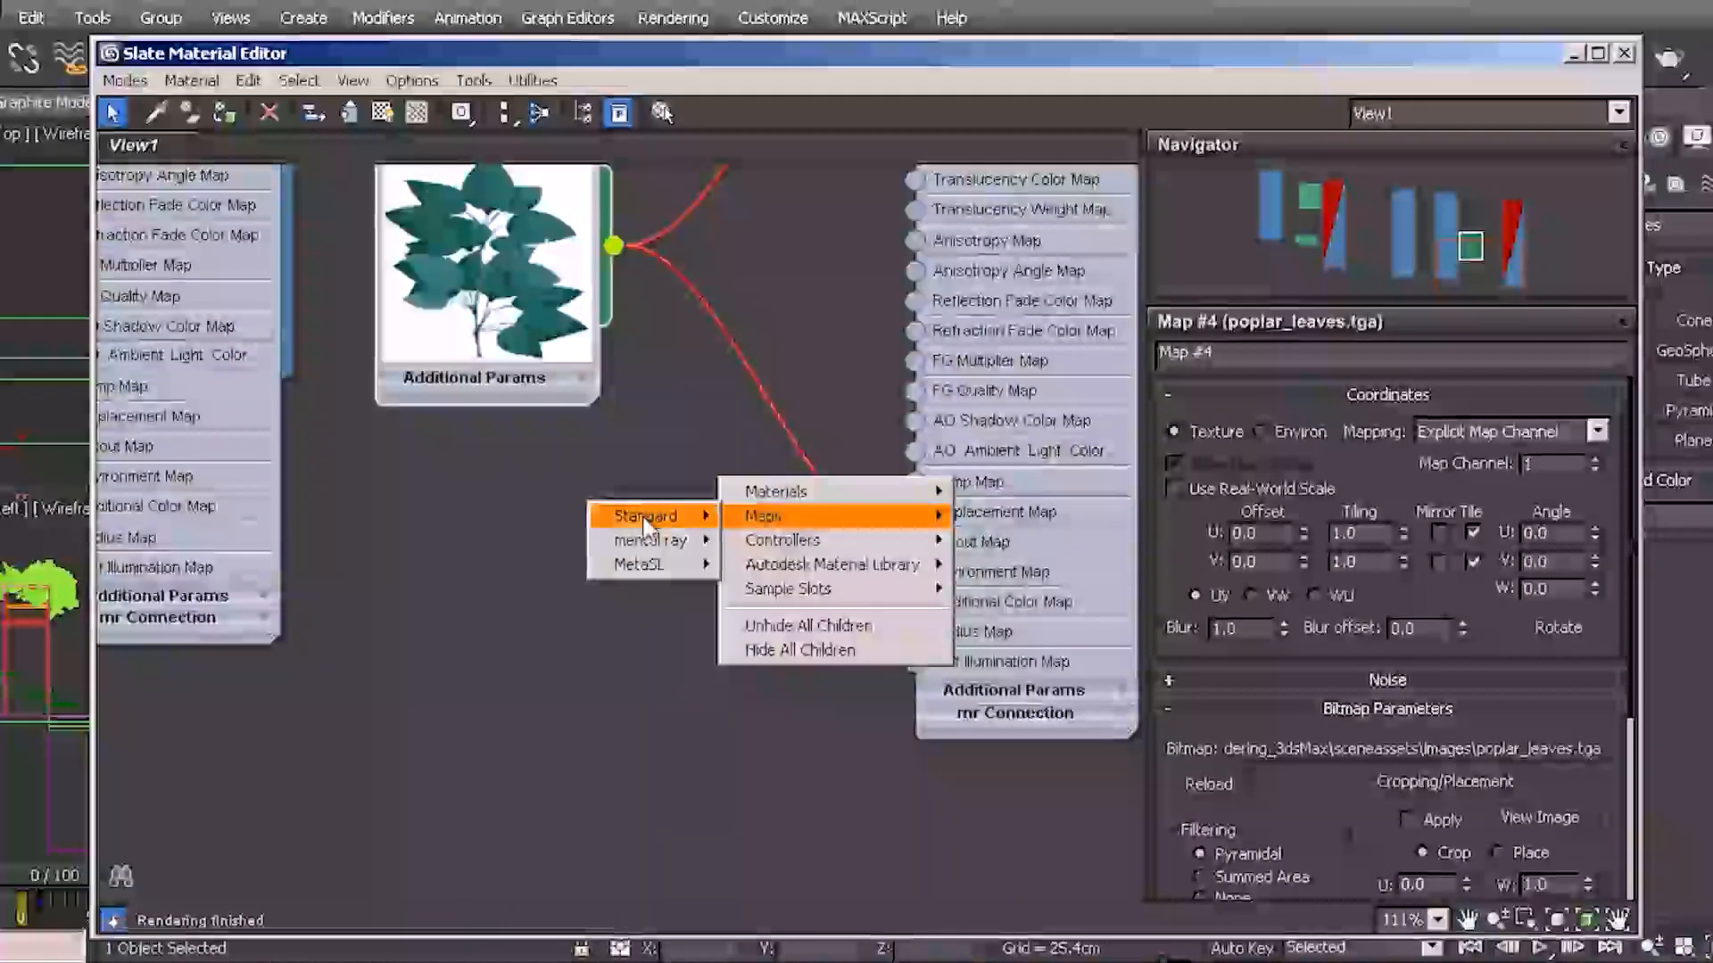
{"action": "mouse_move", "coordinate": [647, 516]}
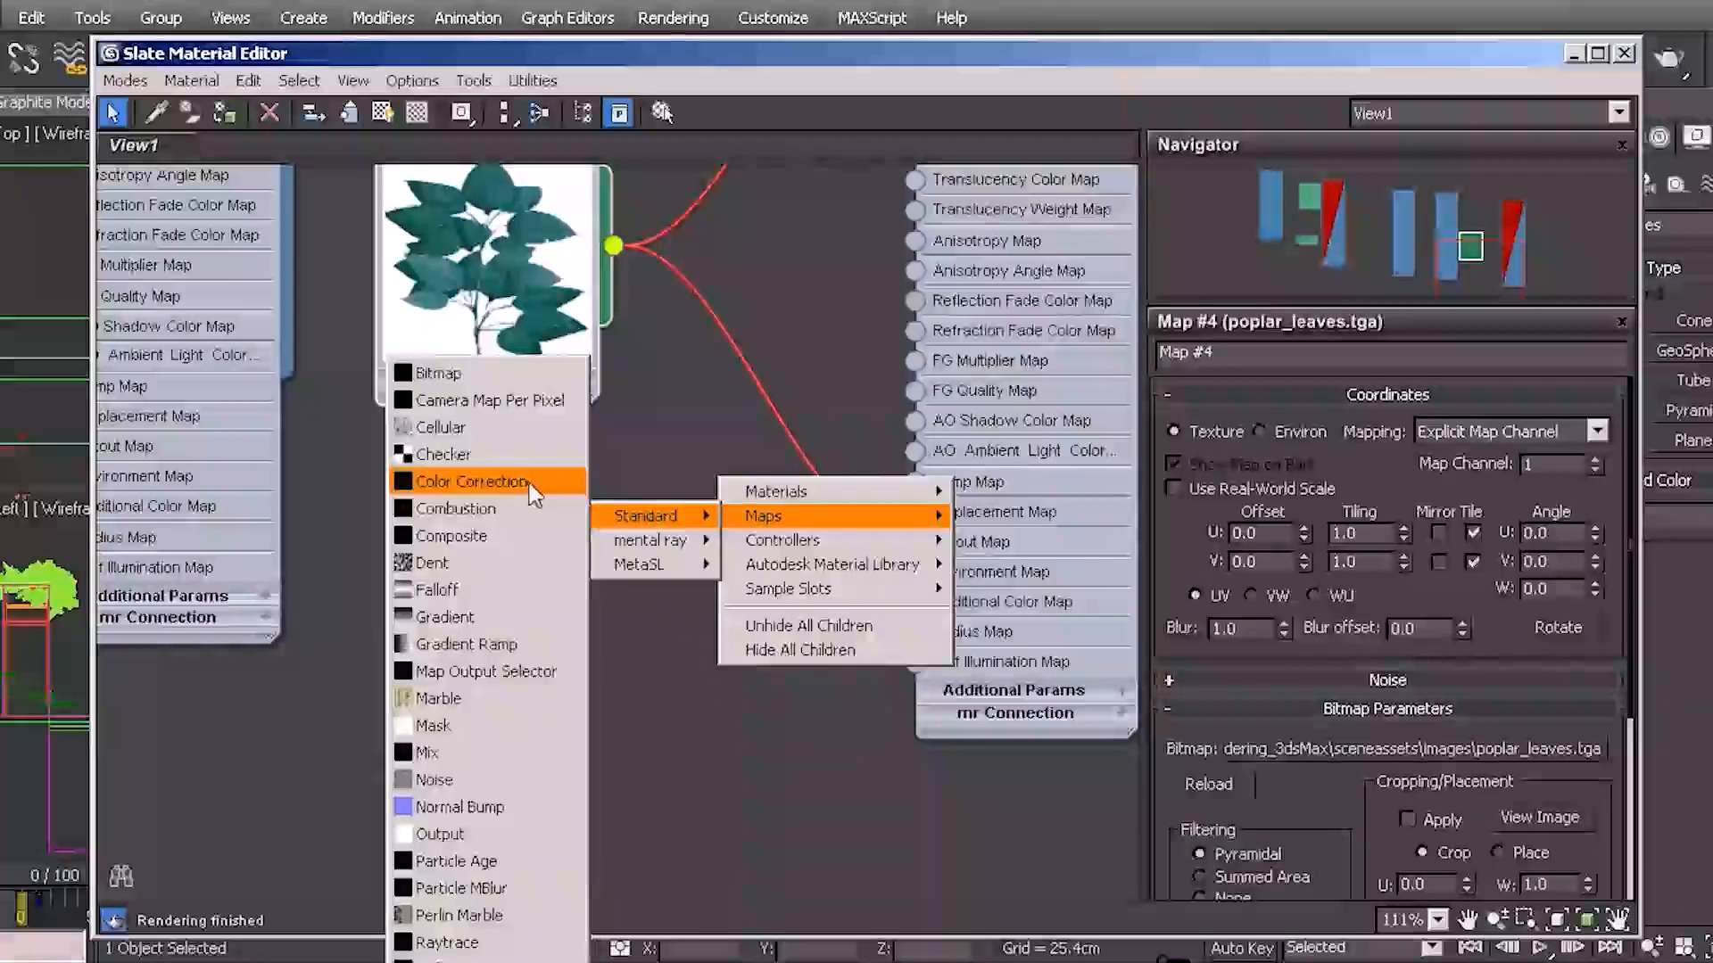
{"action": "left_click", "coordinate": [533, 483]}
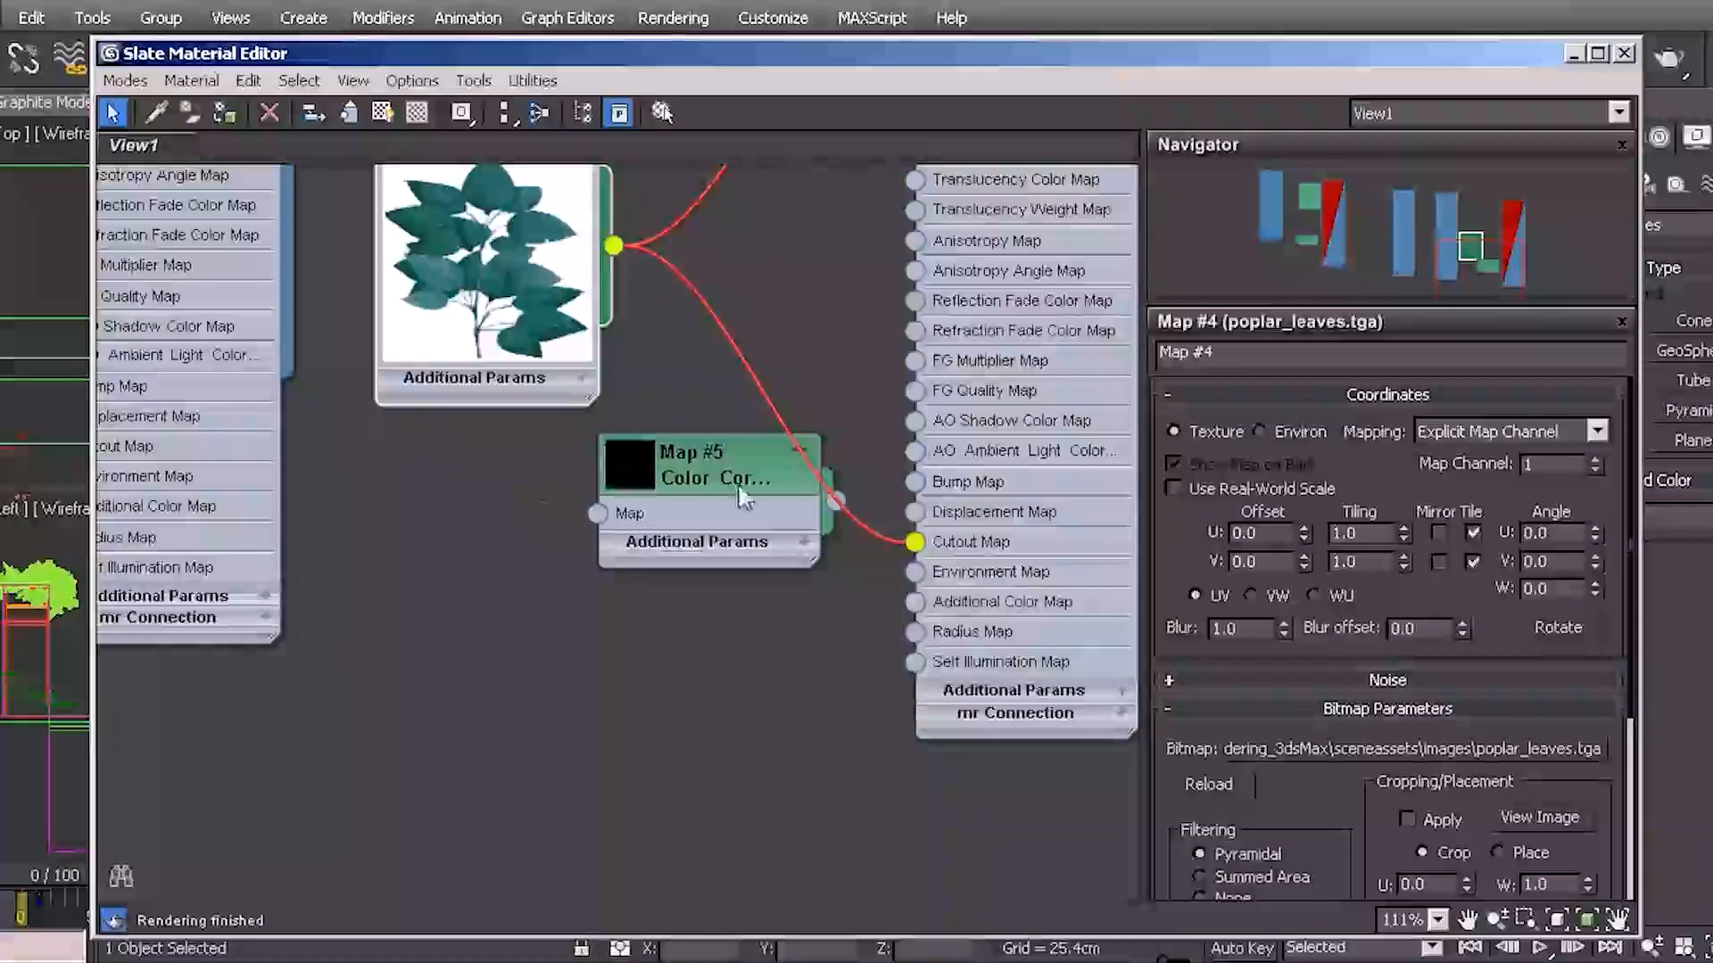
{"action": "left_click_drag", "start_coordinate": [729, 457], "coordinate": [676, 562]}
{"action": "left_click_drag", "start_coordinate": [613, 245], "coordinate": [533, 608]}
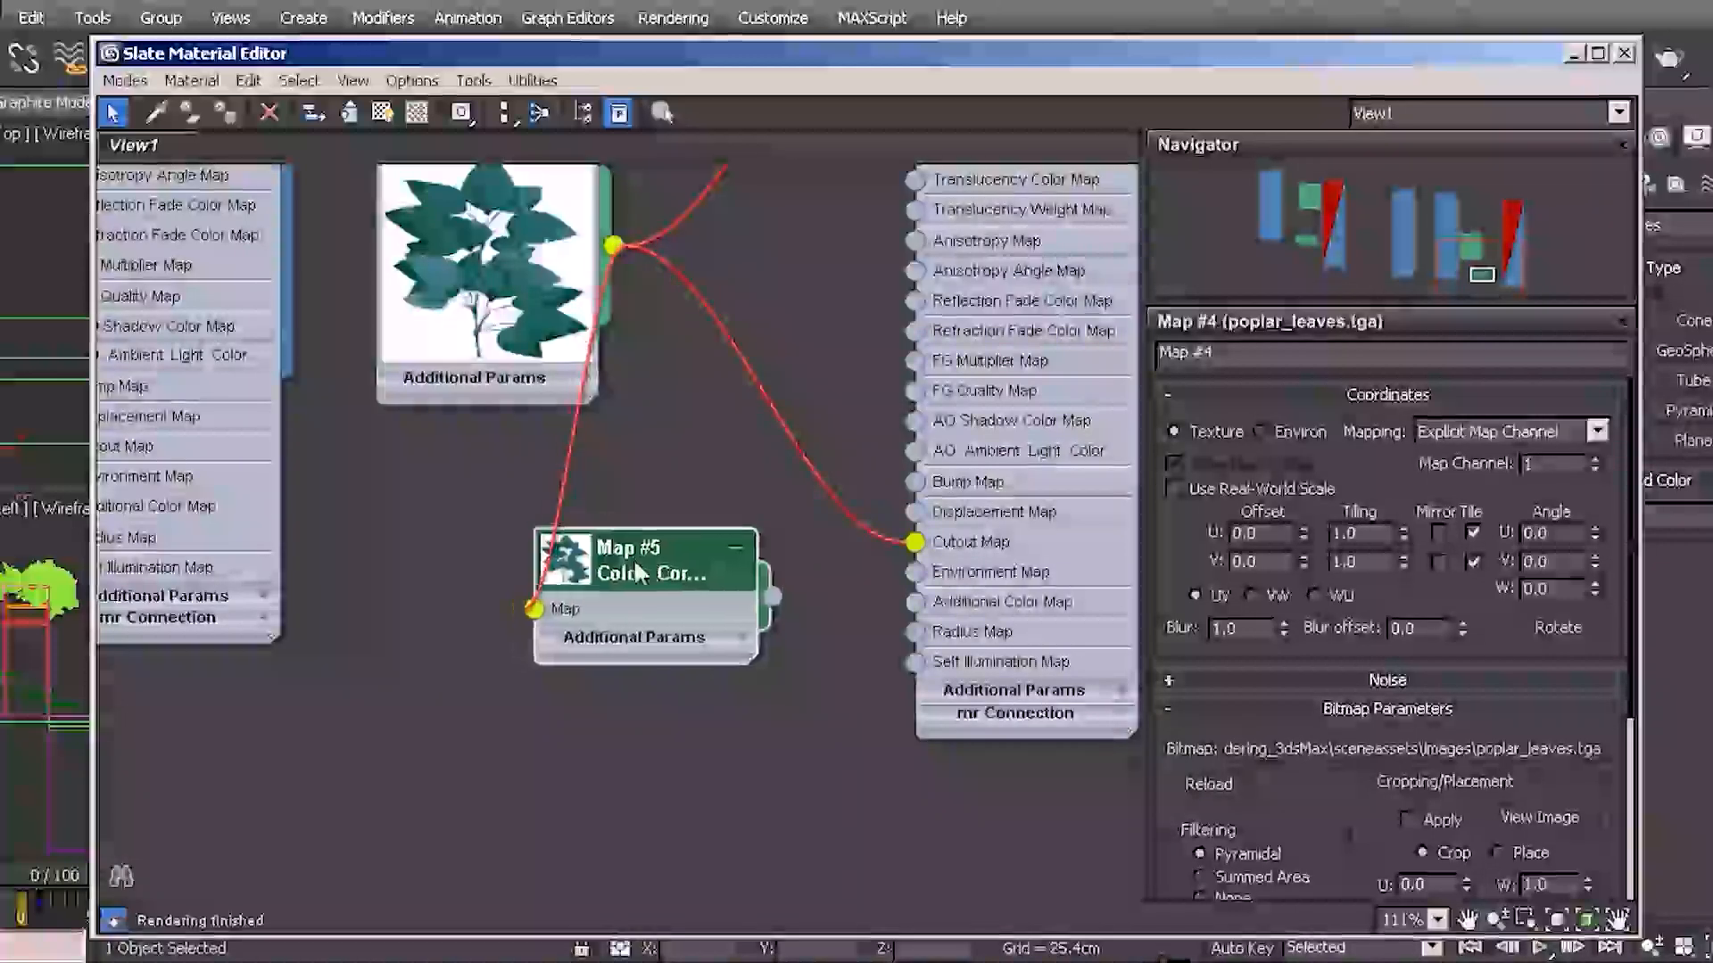
Enlarge the Color Correction map's preview and set its Red, Green and Blue channels to Alpha
{"action": "double_click", "coordinate": [578, 569]}
{"action": "double_click", "coordinate": [667, 564]}
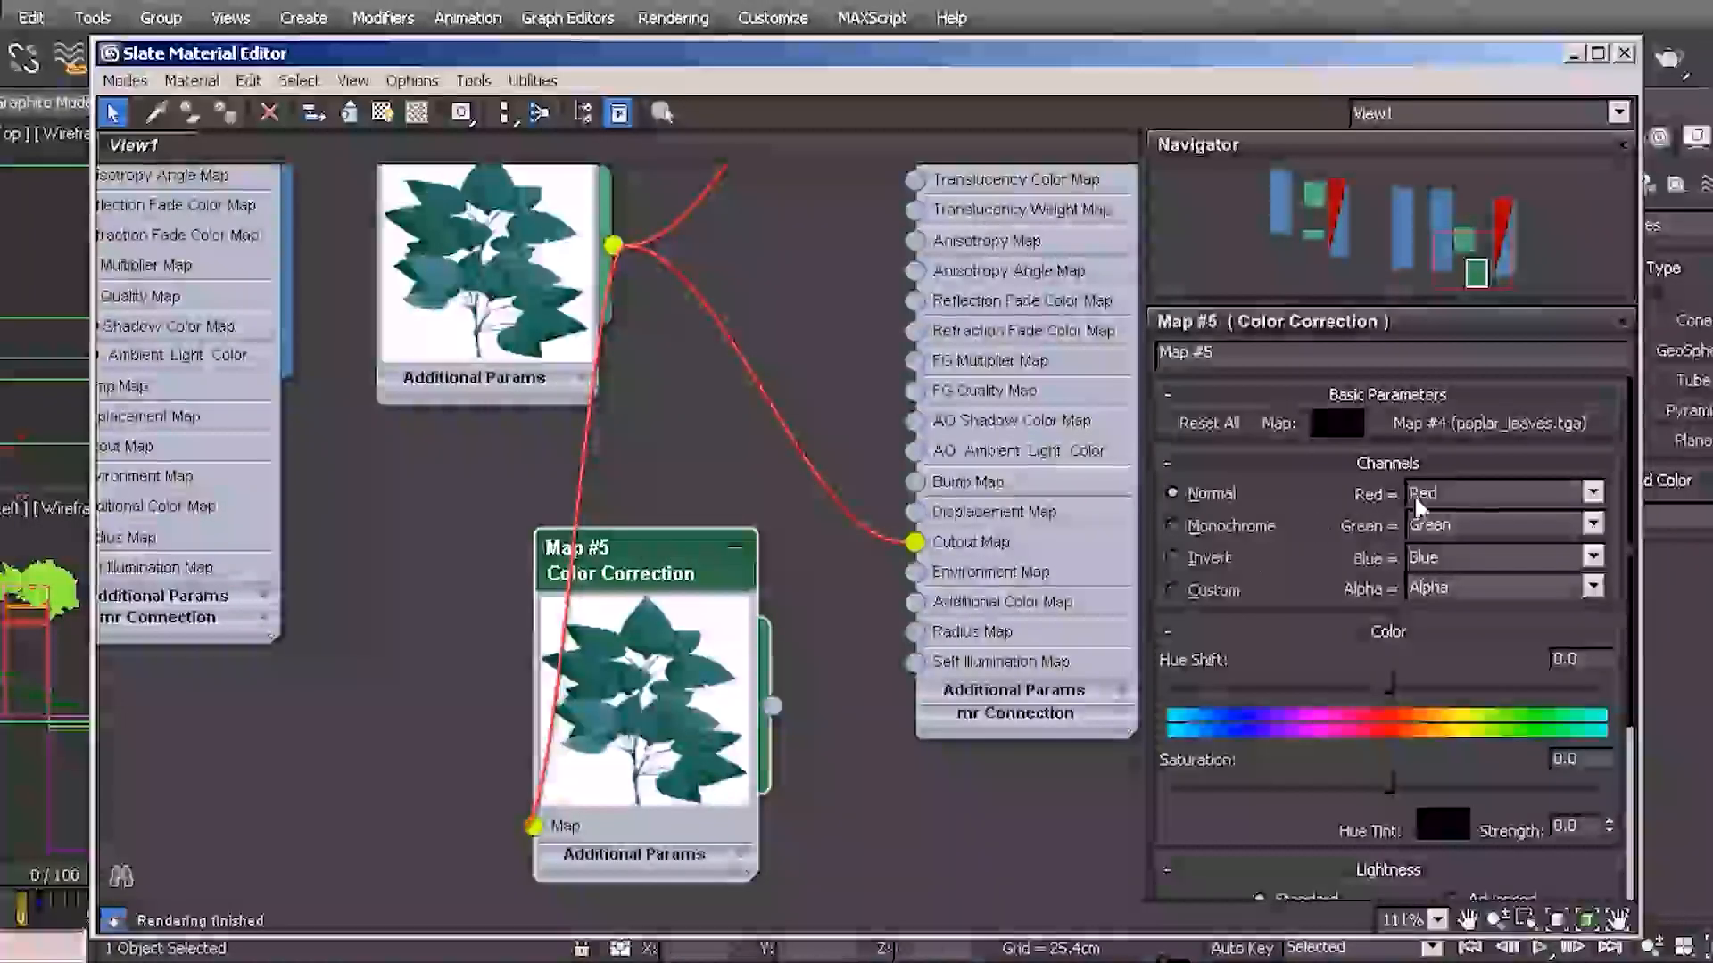
{"action": "left_click", "coordinate": [1474, 493]}
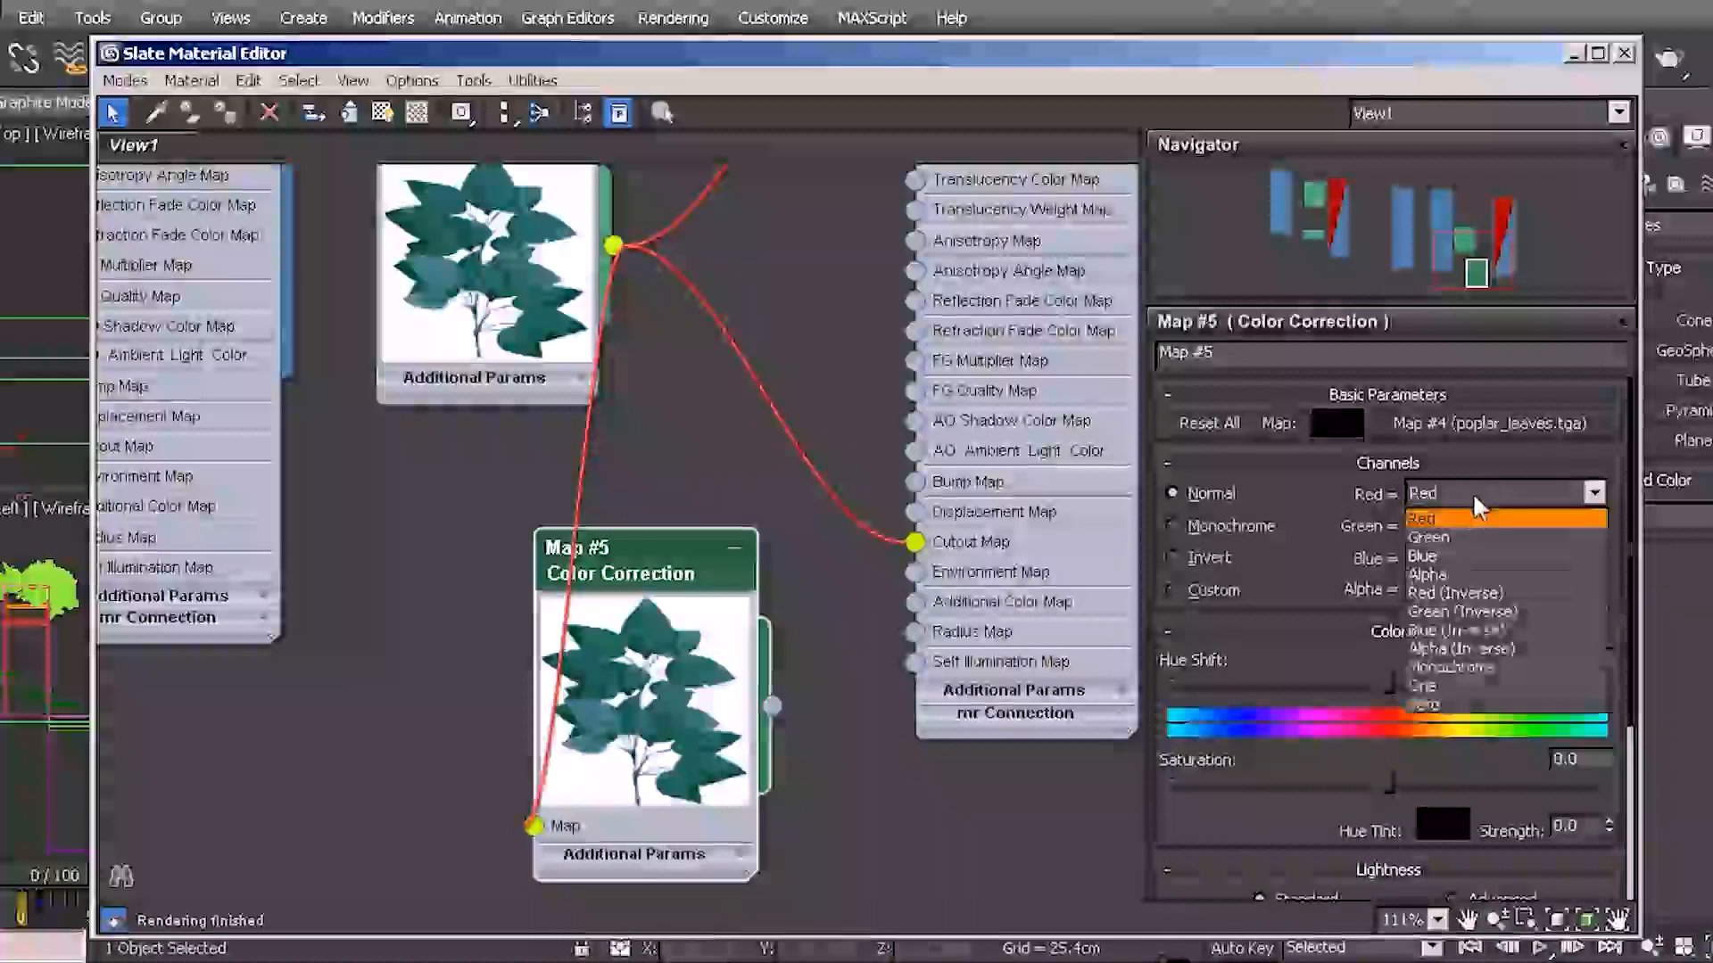
{"action": "left_click", "coordinate": [1454, 571]}
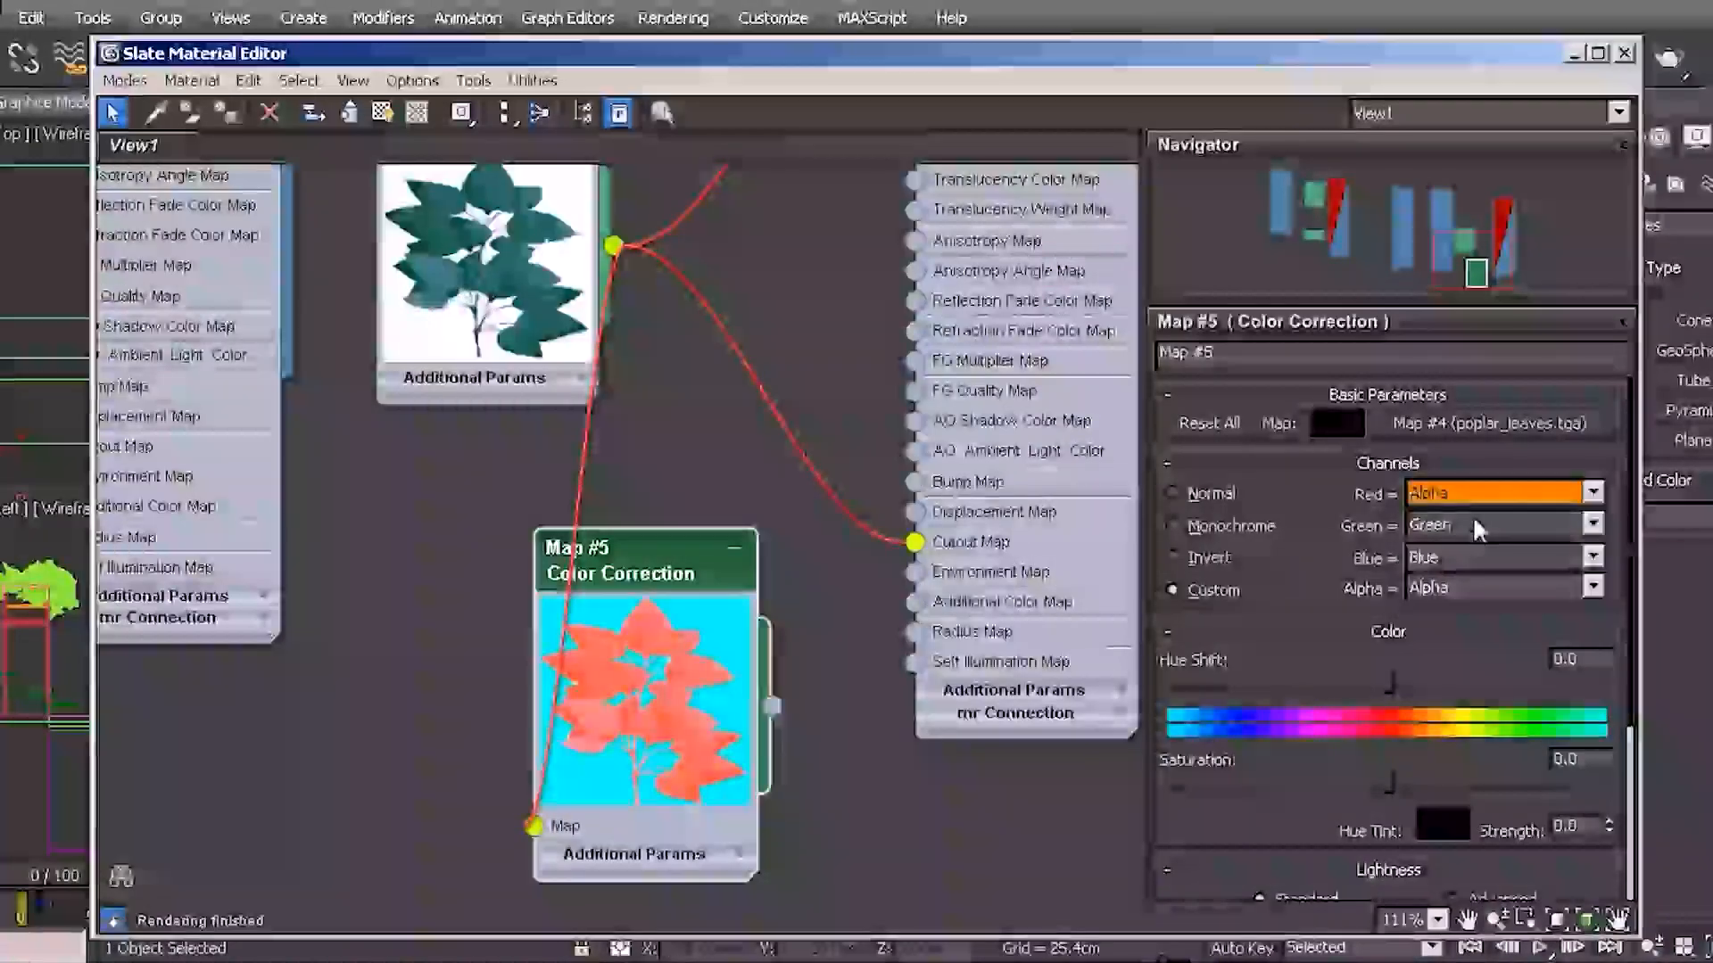
{"action": "left_click", "coordinate": [1472, 523]}
{"action": "left_click", "coordinate": [1459, 603]}
{"action": "left_click", "coordinate": [1457, 557]}
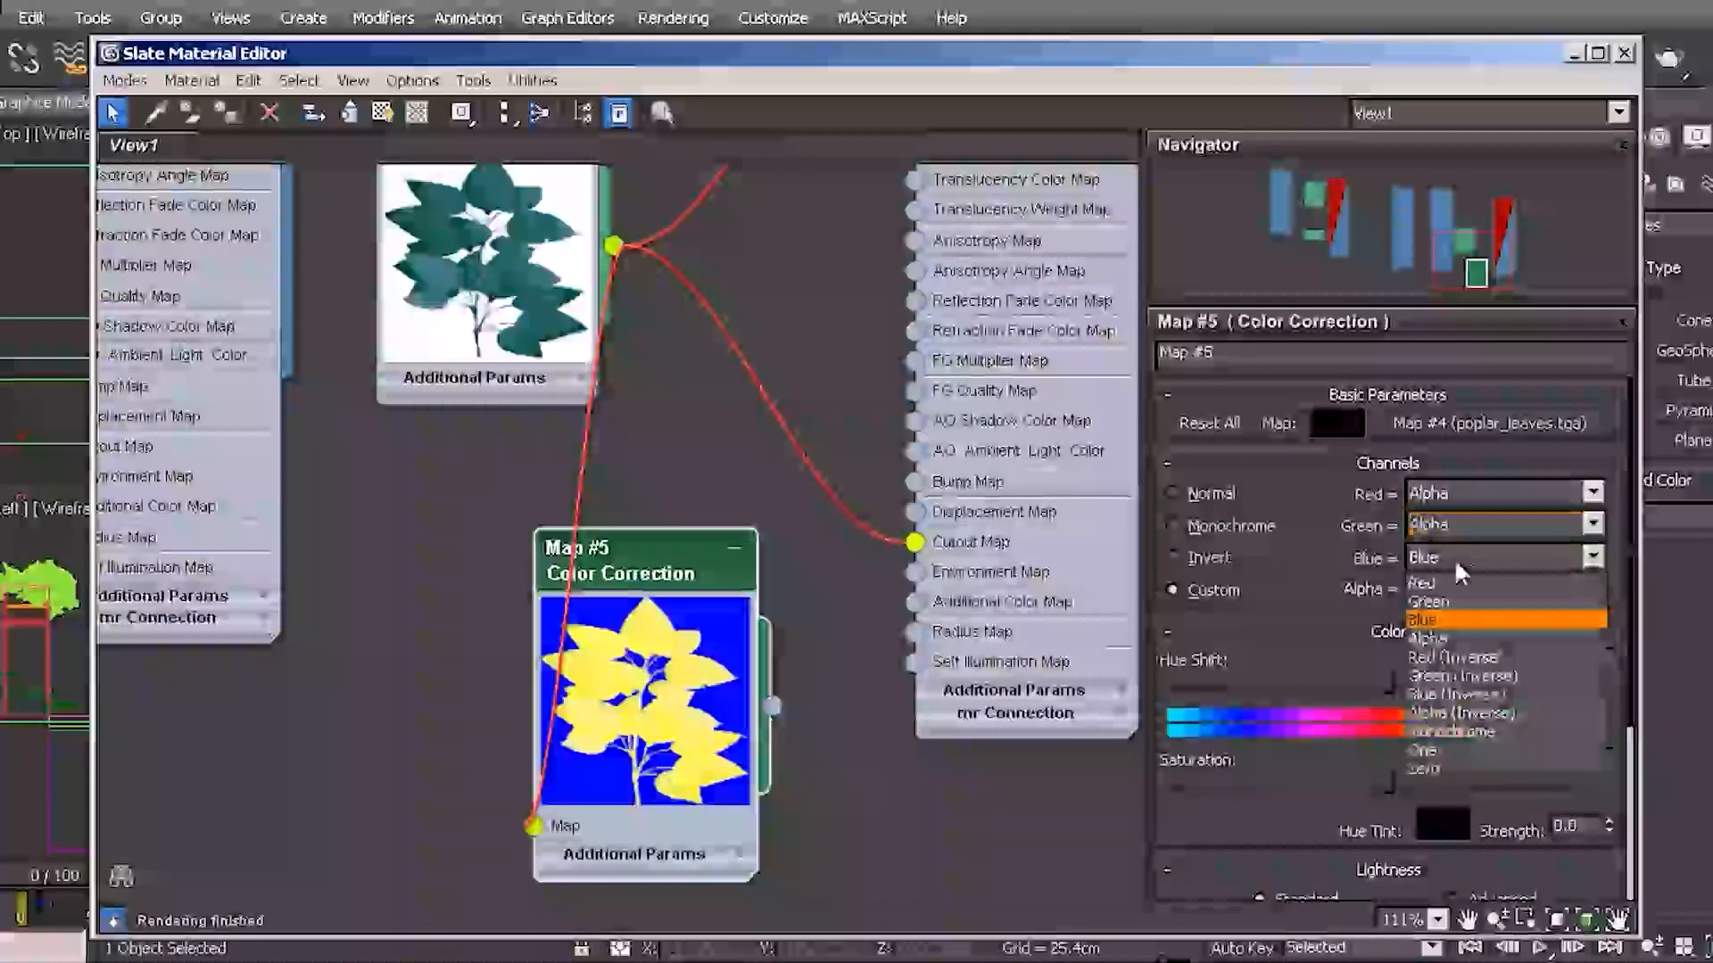
{"action": "left_click", "coordinate": [1431, 634]}
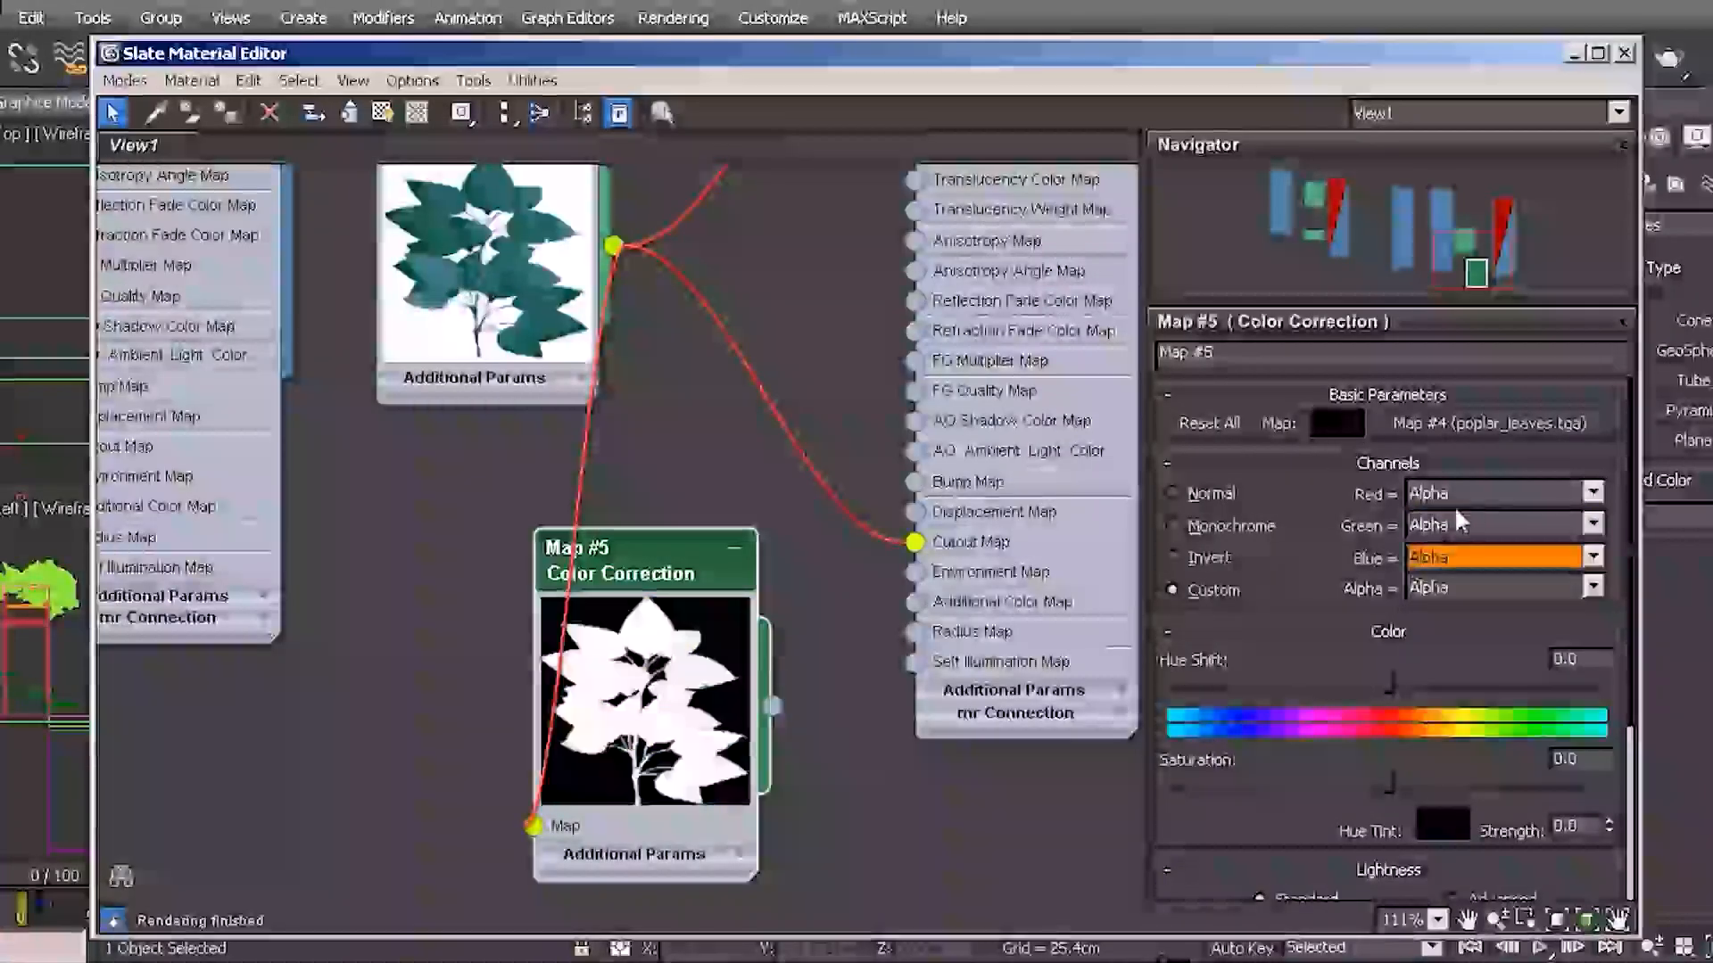
Reposition the Color Correction node and connect its output to the leaf material's Cutout Map, replacing the direct bitmap connection
{"action": "left_click_drag", "start_coordinate": [683, 588], "coordinate": [715, 557]}
{"action": "left_click_drag", "start_coordinate": [804, 676], "coordinate": [881, 635]}
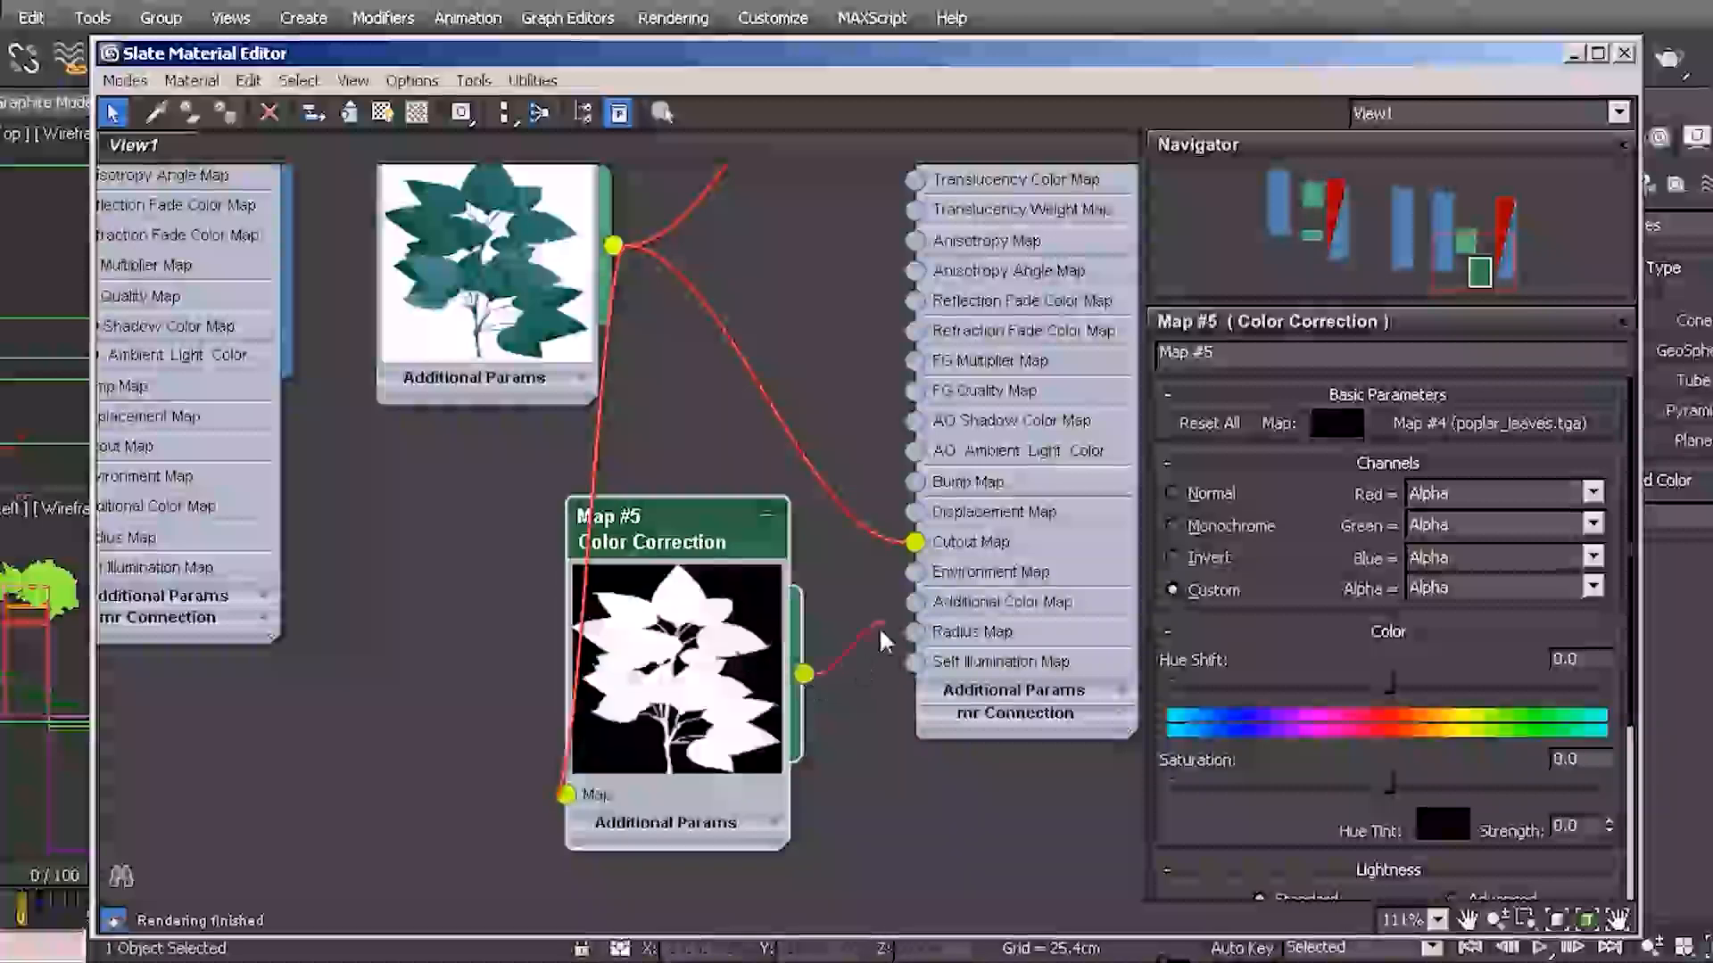
{"action": "left_click_drag", "start_coordinate": [927, 558], "coordinate": [917, 544]}
Render the poplars with the alpha-based cutout and examine the leaf edges up close
{"action": "middle_click_drag", "start_coordinate": [838, 393], "coordinate": [714, 657]}
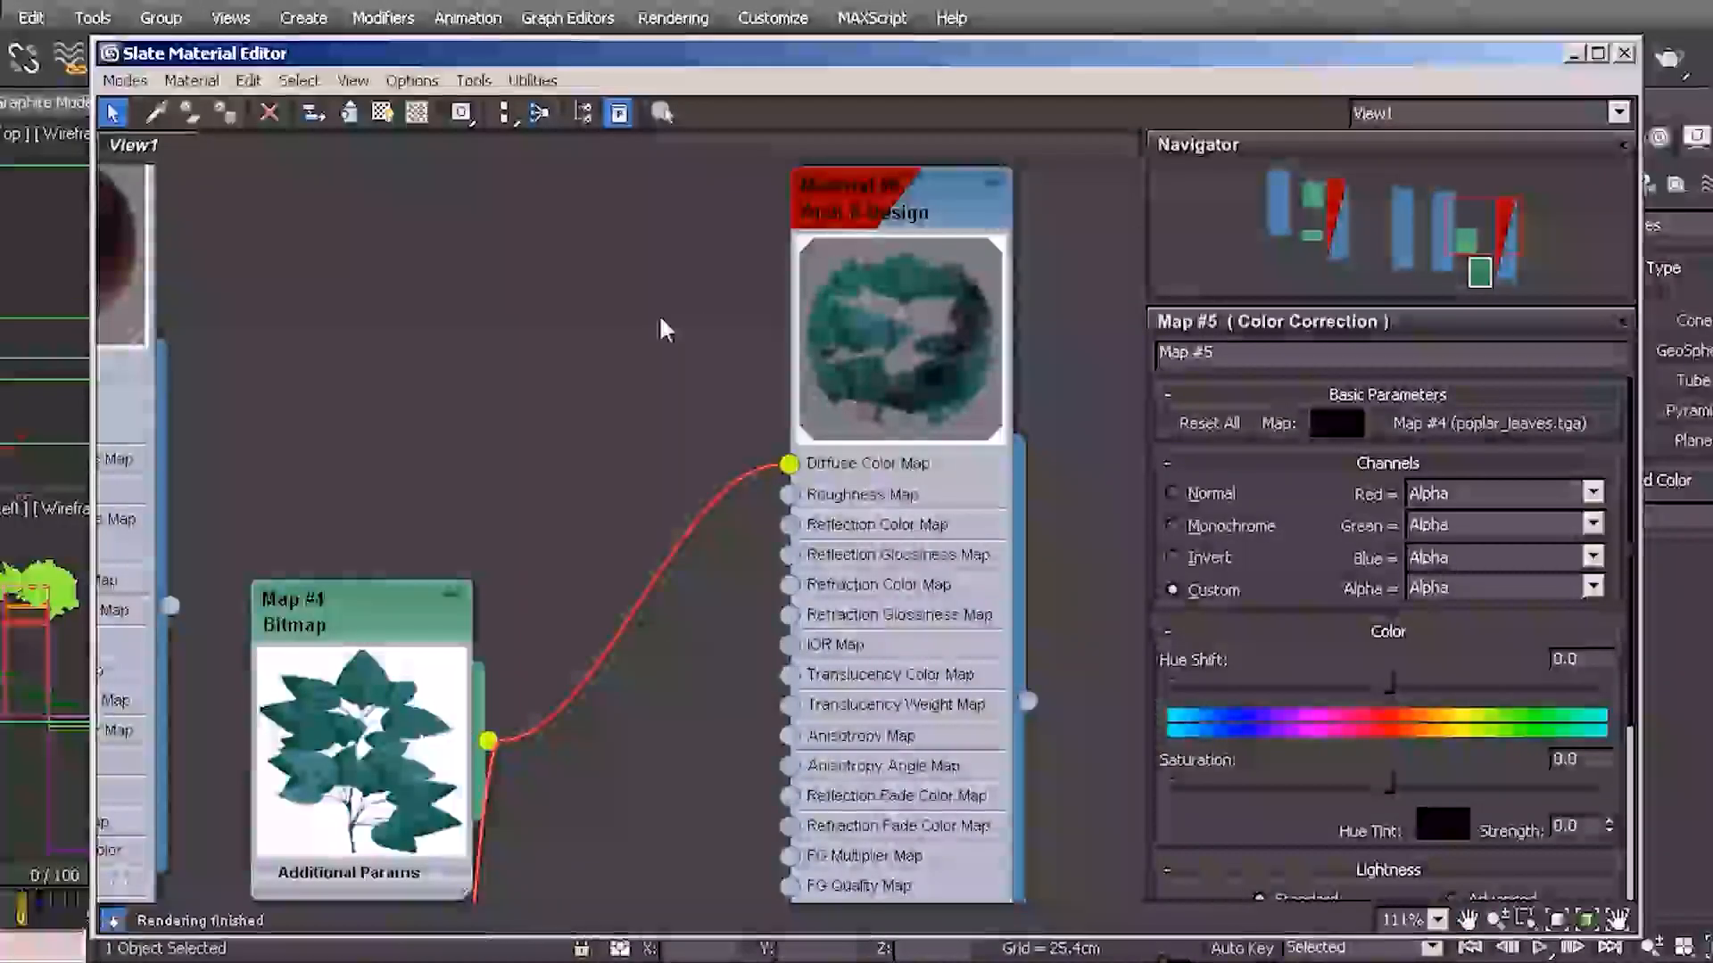
{"action": "key", "text": "shift+q"}
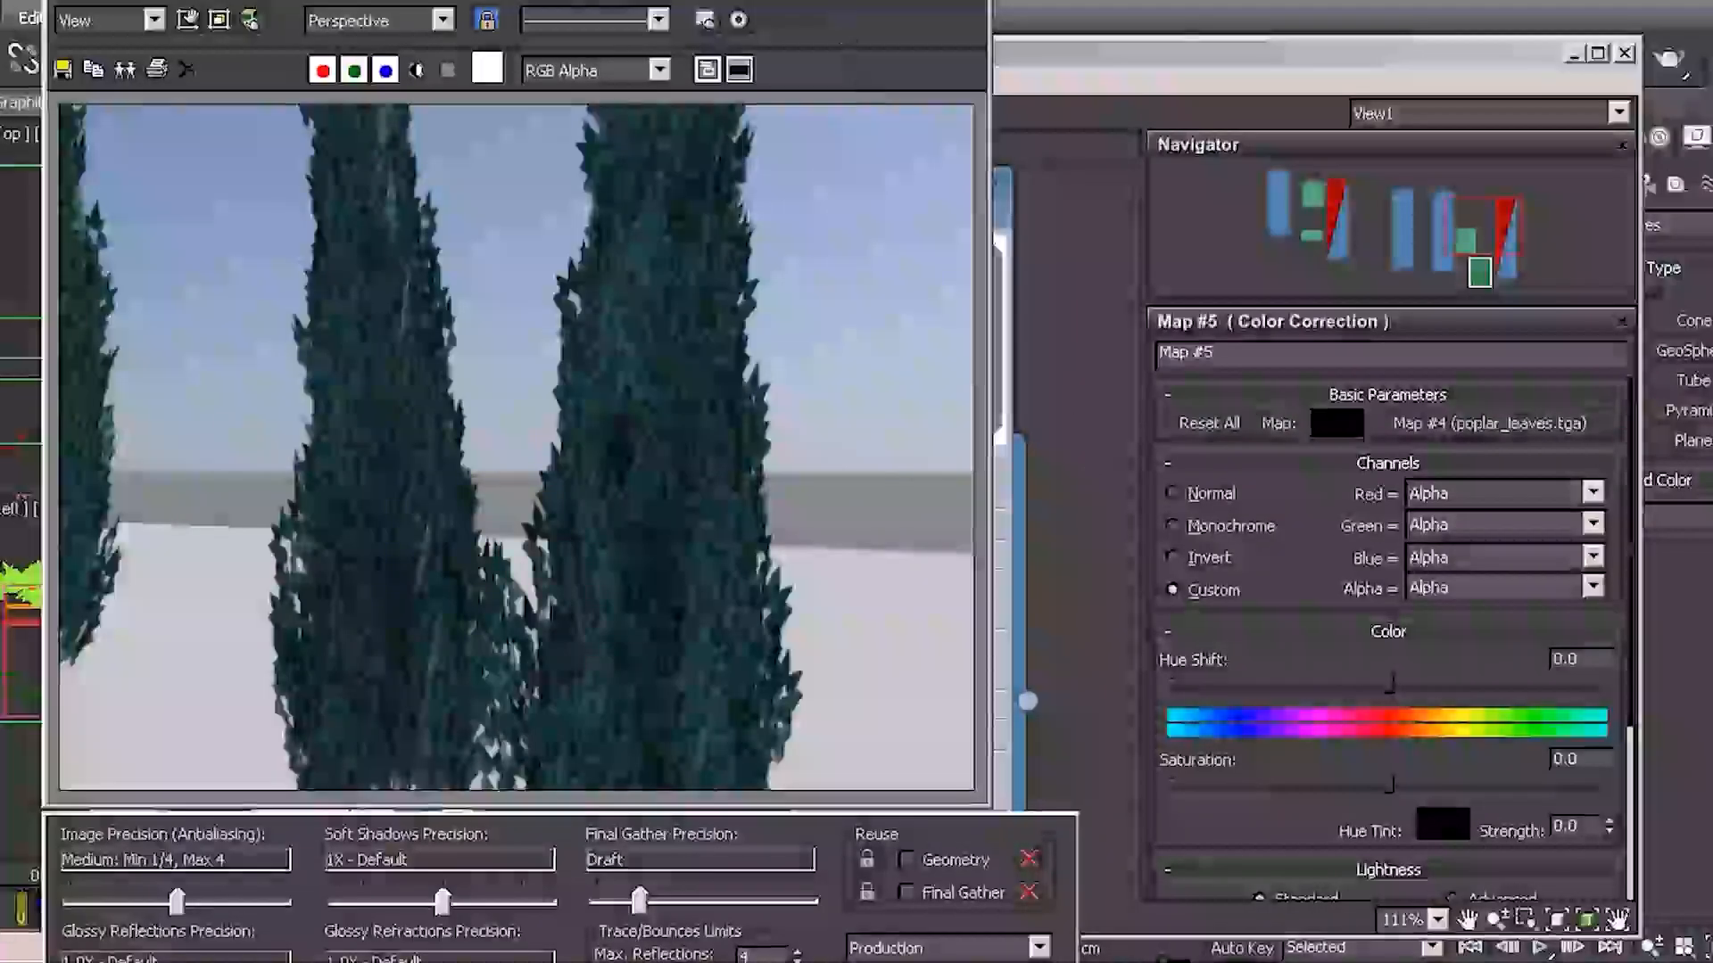
{"action": "scroll", "coordinate": [646, 446], "scroll_direction": "up", "scroll_amount": 5}
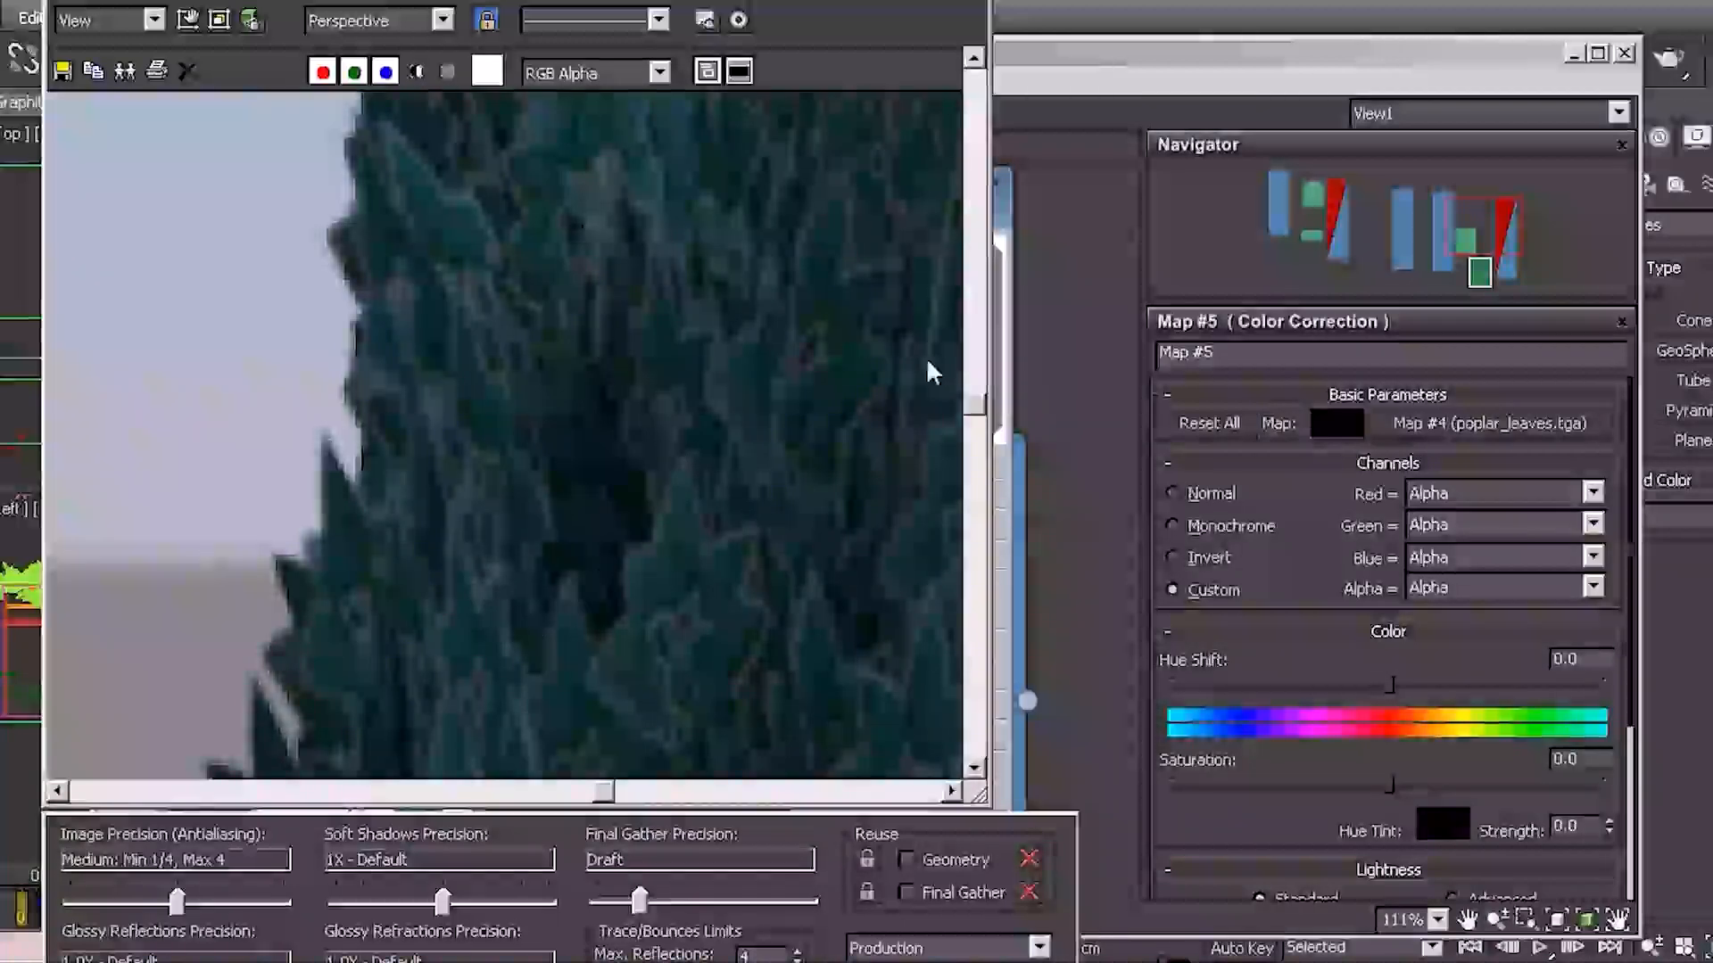
{"action": "left_click", "coordinate": [1093, 321]}
Turn off Premultiplied Alpha for the poplar_leaves.tga bitmap while keeping the leaf material's preview in sight
{"action": "left_click_drag", "start_coordinate": [327, 635], "coordinate": [361, 553]}
{"action": "middle_click_drag", "start_coordinate": [412, 562], "coordinate": [496, 330]}
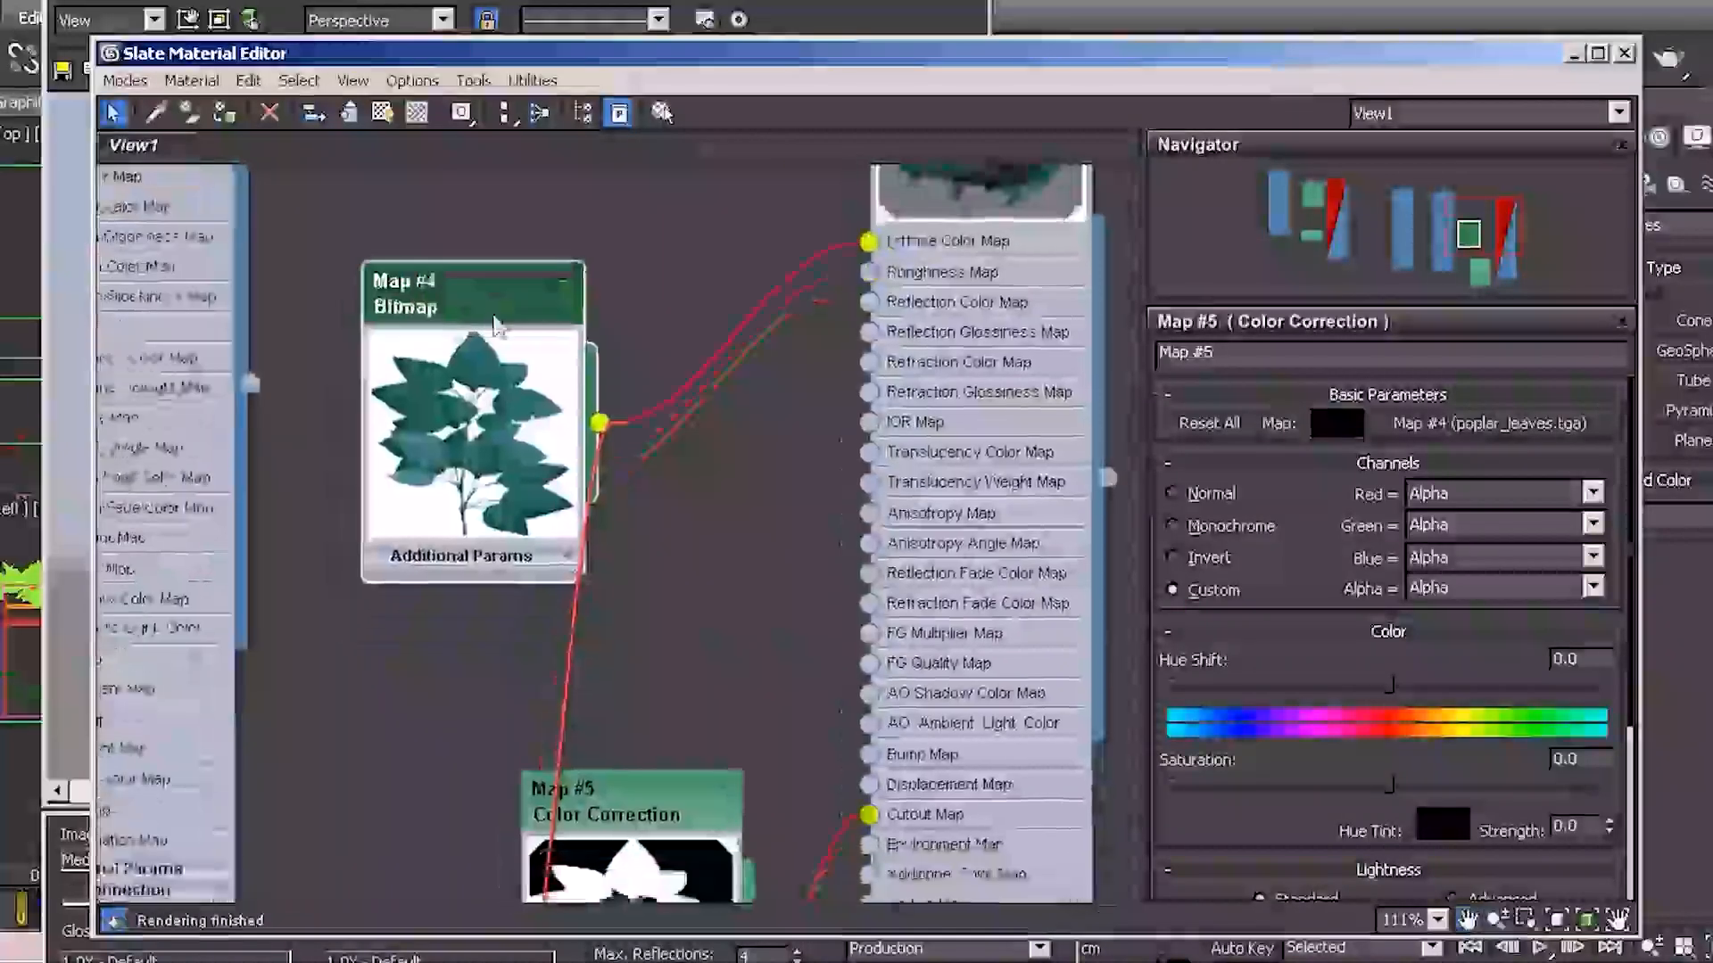
{"action": "double_click", "coordinate": [475, 313]}
{"action": "left_click_drag", "start_coordinate": [1347, 816], "coordinate": [1342, 536]}
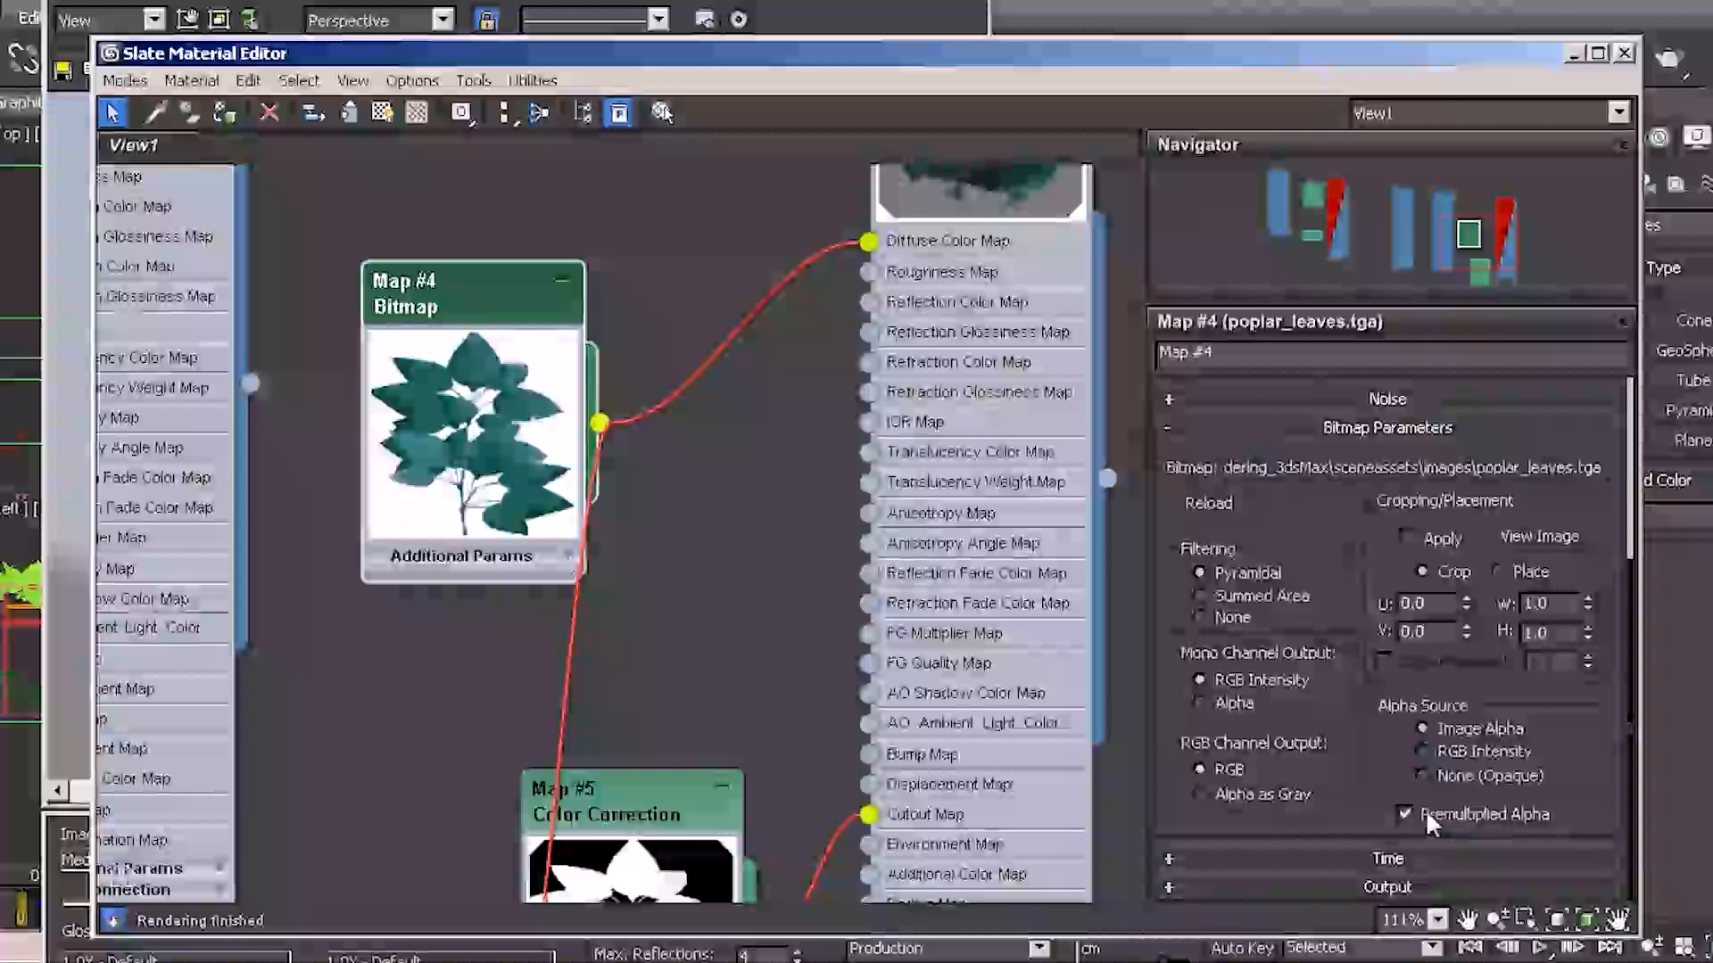
{"action": "middle_click_drag", "start_coordinate": [974, 389], "coordinate": [901, 747]}
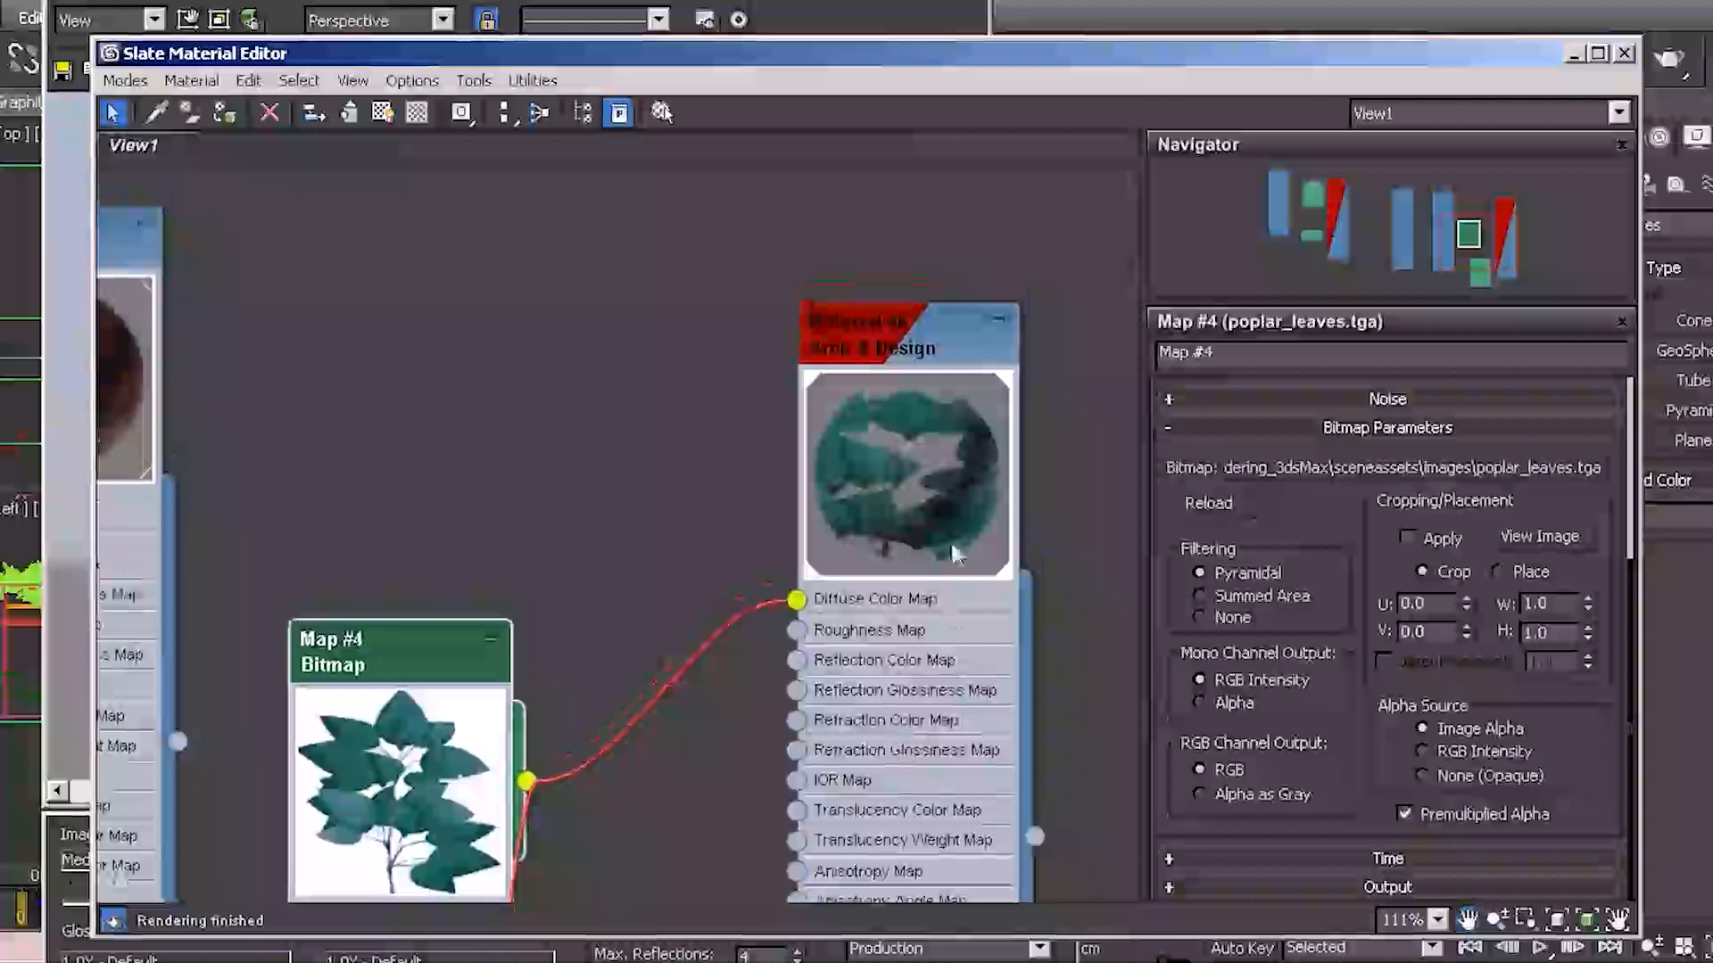
{"action": "middle_click_drag", "start_coordinate": [921, 458], "coordinate": [813, 252]}
{"action": "middle_click_drag", "start_coordinate": [926, 516], "coordinate": [790, 482]}
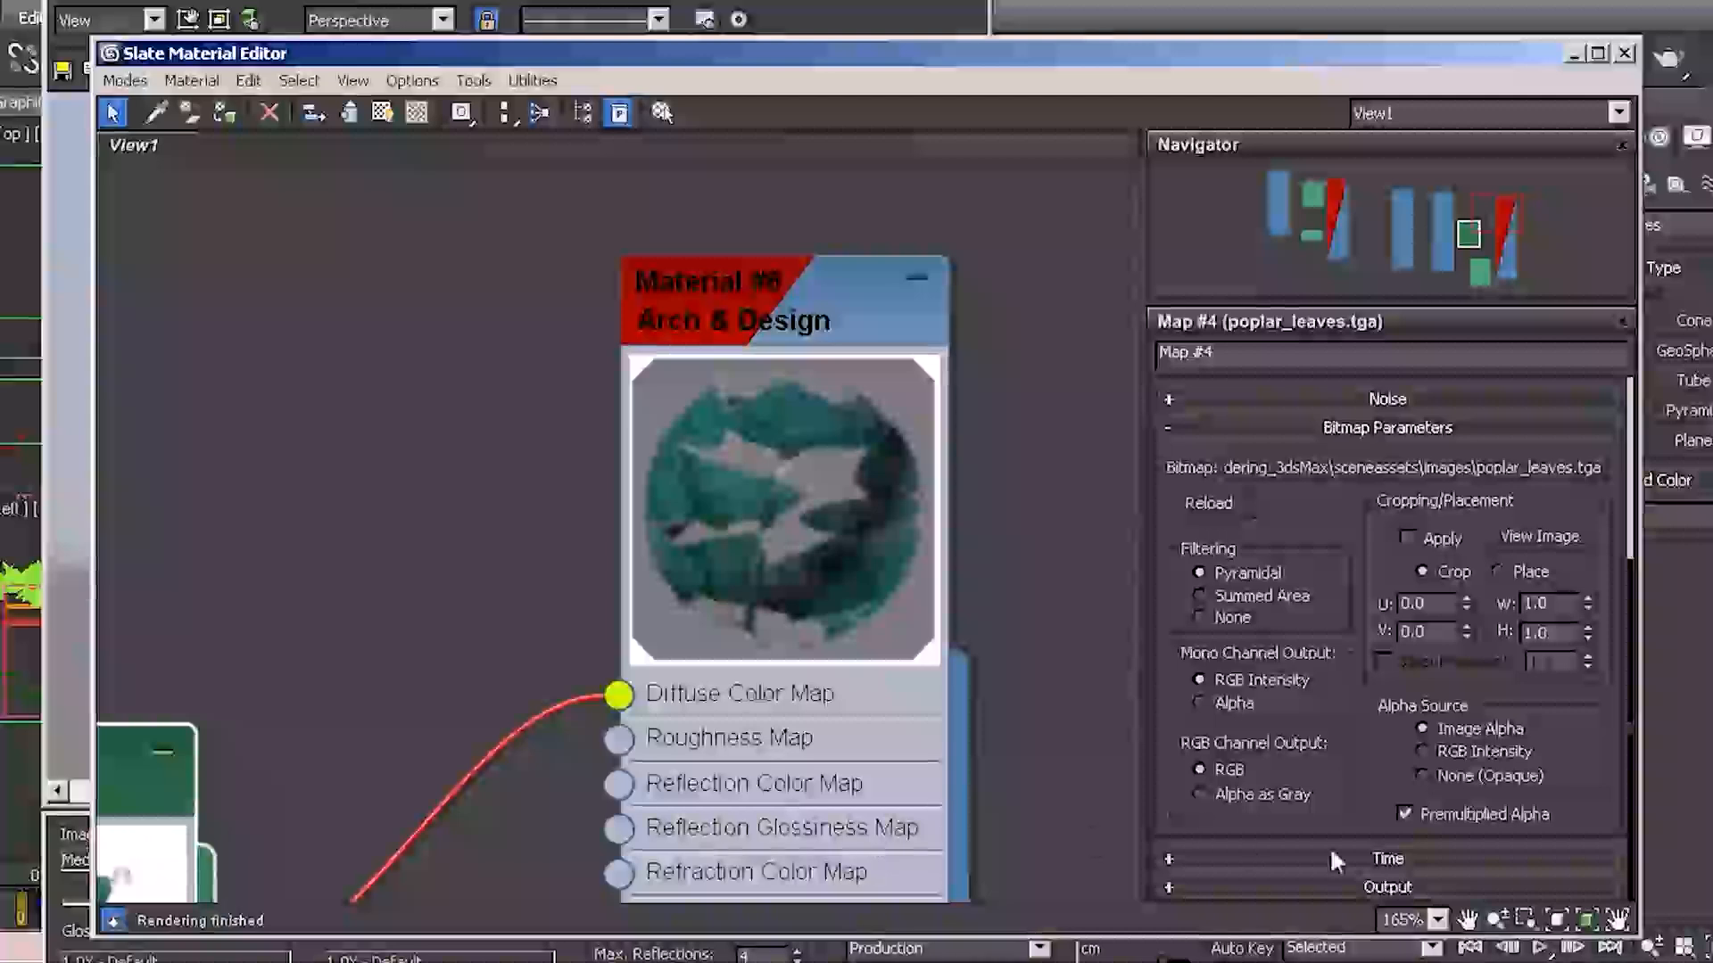
{"action": "left_click", "coordinate": [1404, 812]}
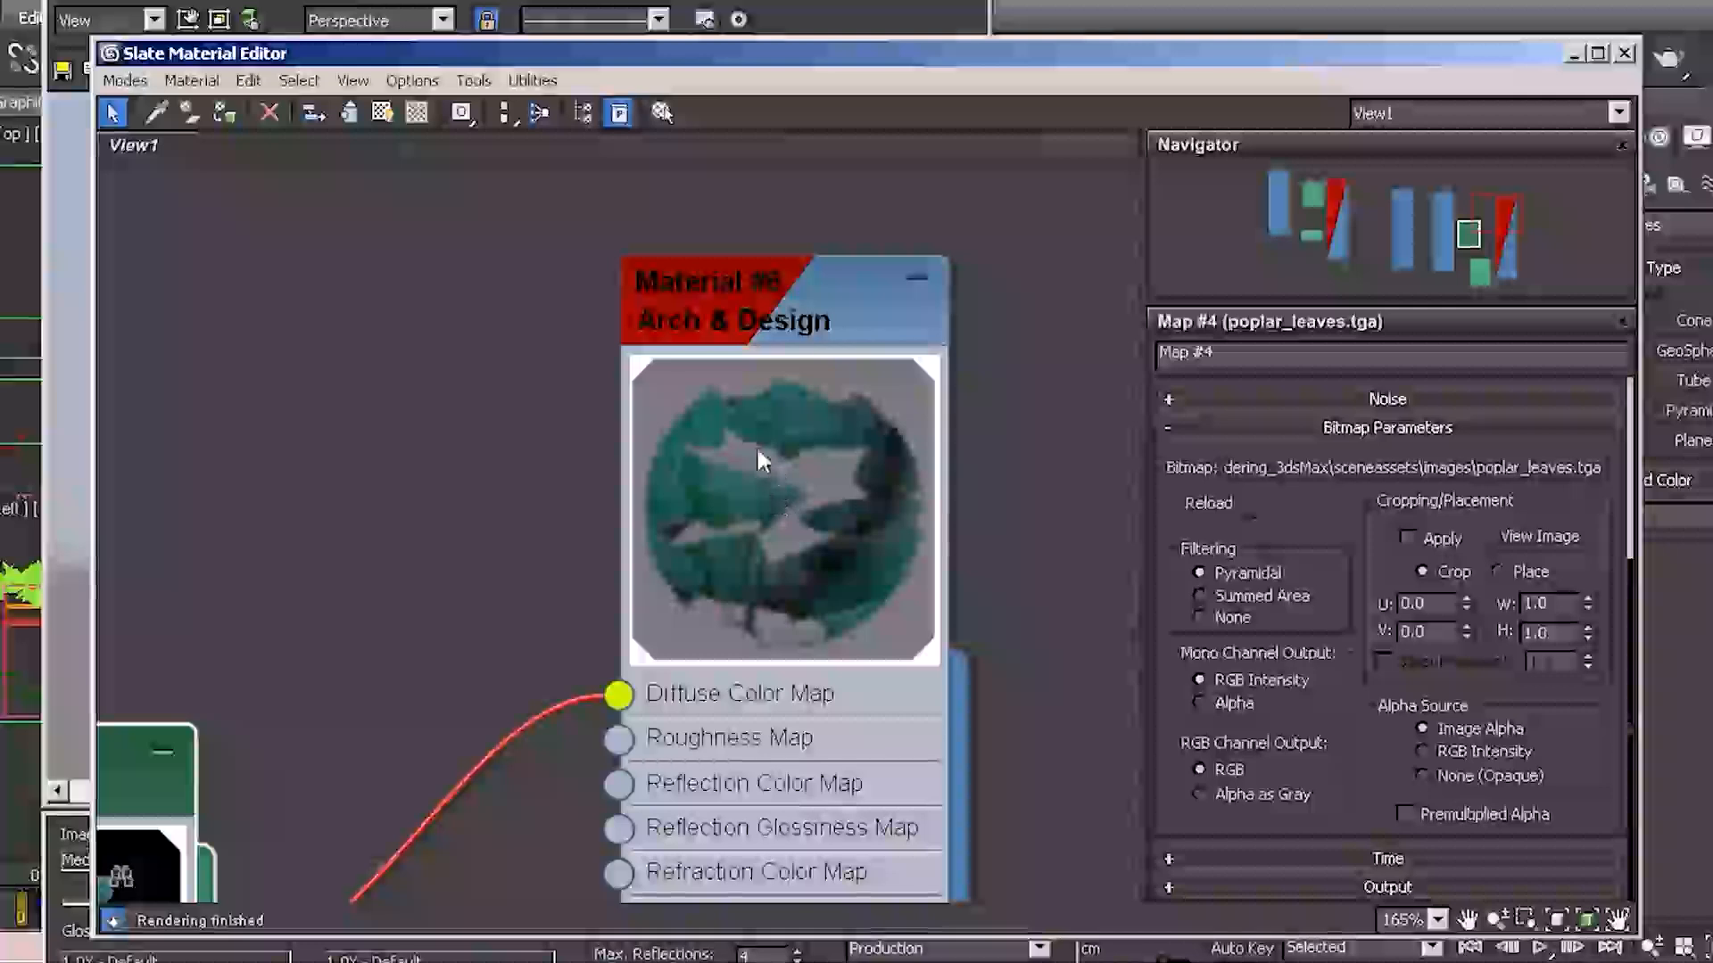
Render the poplars again and inspect the leaf edges both up close and at full view
{"action": "left_click", "coordinate": [721, 18]}
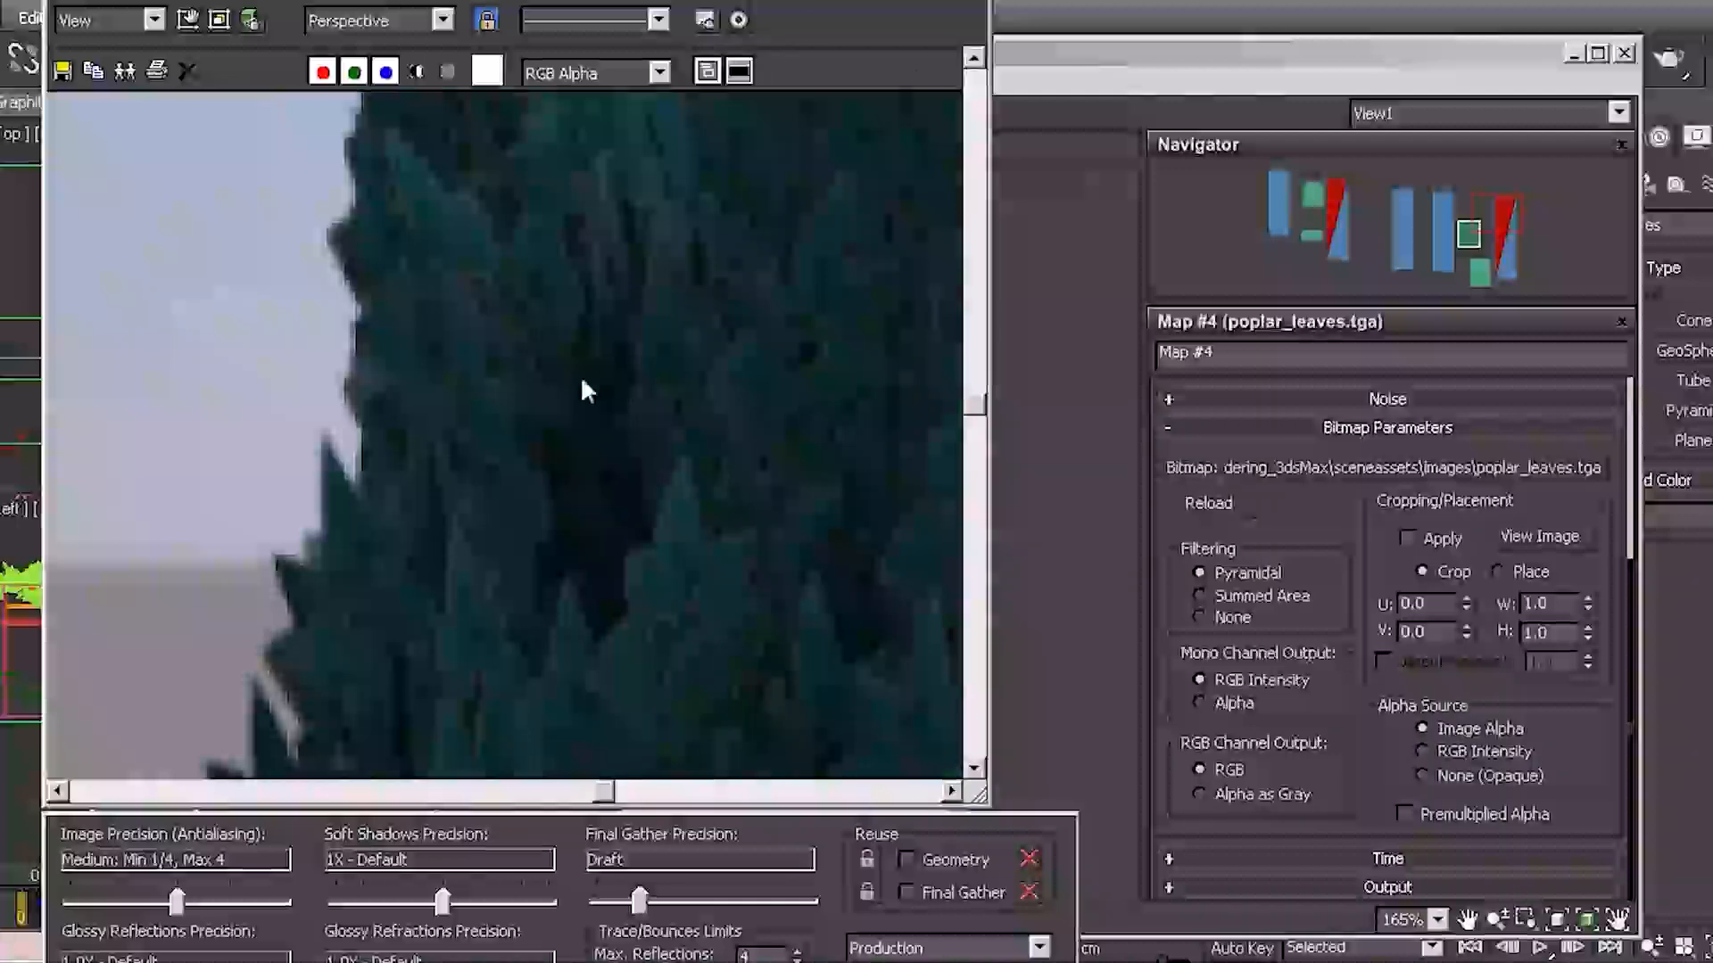
{"action": "scroll", "coordinate": [531, 393], "scroll_direction": "down", "scroll_amount": 3}
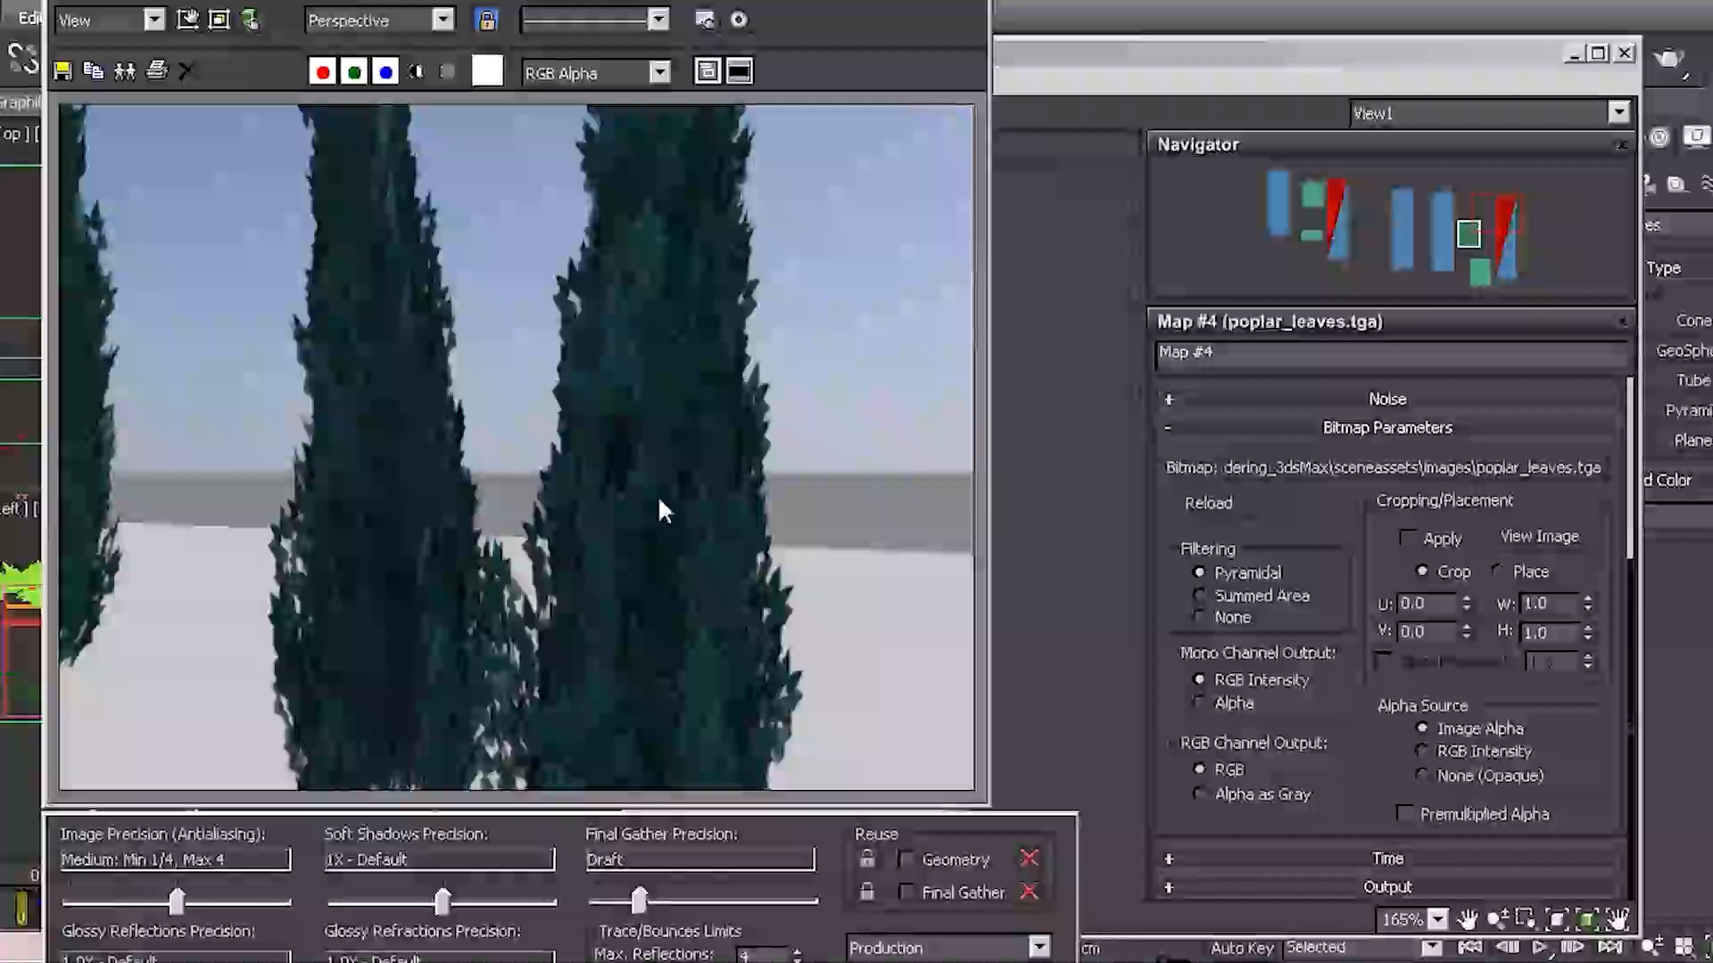
{"action": "scroll", "coordinate": [657, 509], "scroll_direction": "up", "scroll_amount": 2}
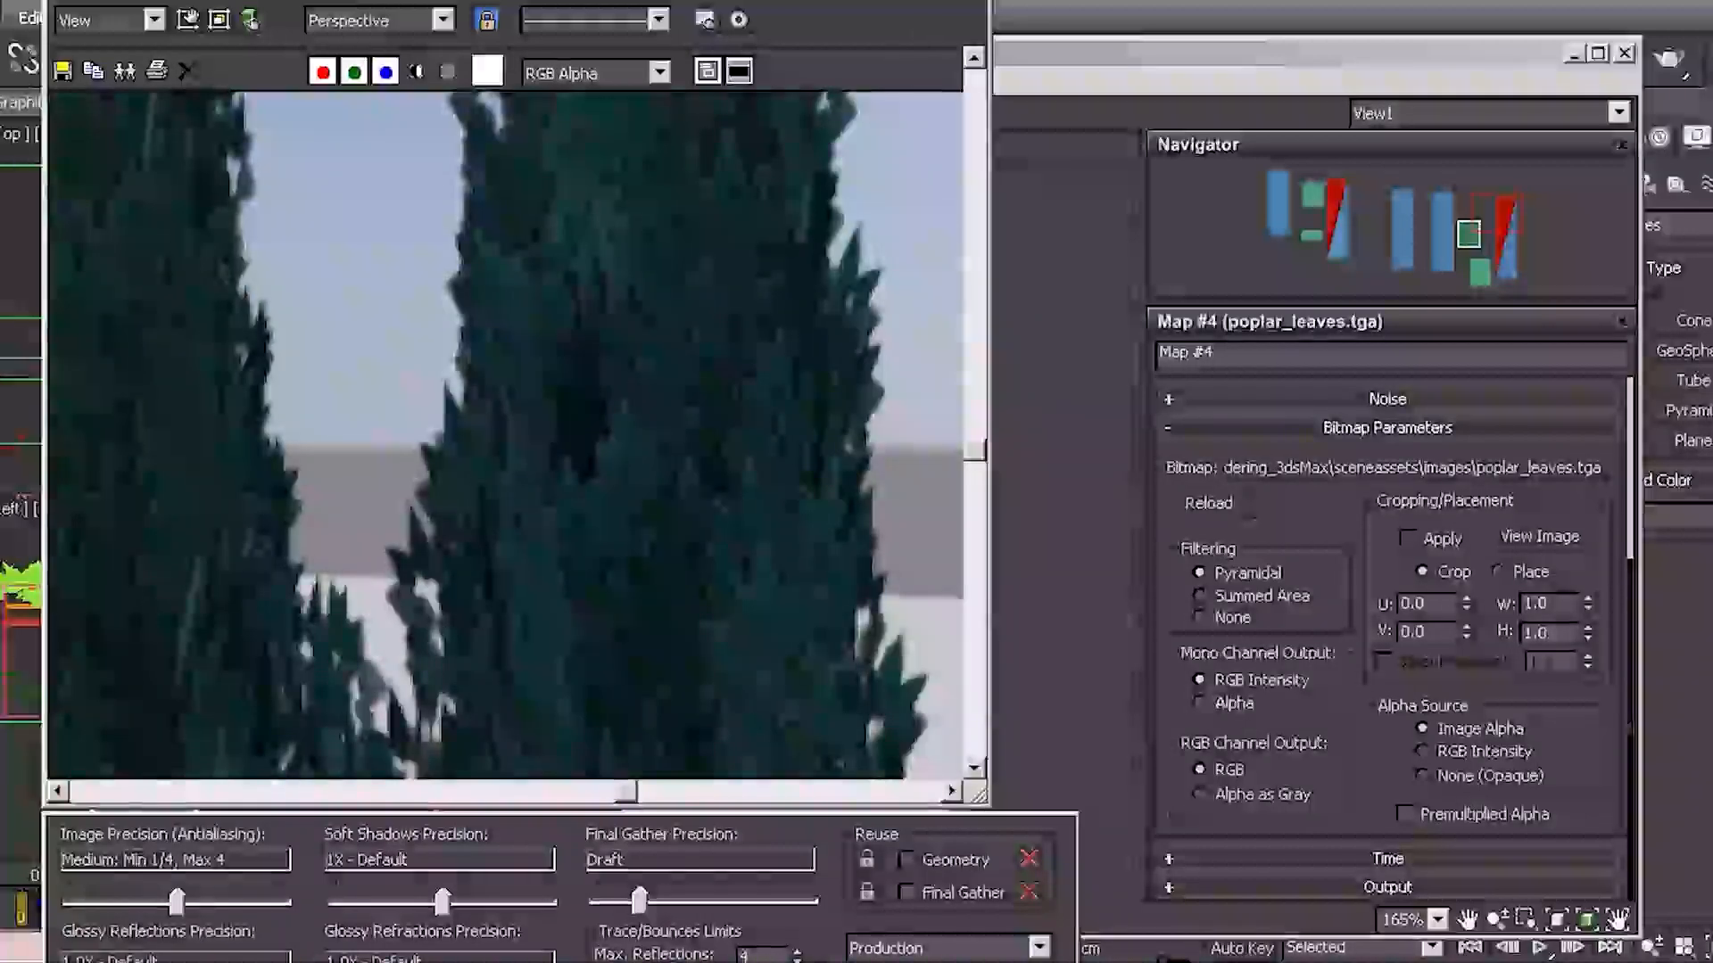
{"action": "left_click", "coordinate": [968, 1]}
Add a second Color Correction map between the leaf bitmap and the leaf material
{"action": "middle_click_drag", "start_coordinate": [418, 595], "coordinate": [707, 336]}
{"action": "scroll", "coordinate": [692, 444], "scroll_direction": "down", "scroll_amount": 4}
{"action": "middle_click_drag", "start_coordinate": [640, 404], "coordinate": [852, 301]}
{"action": "left_click_drag", "start_coordinate": [561, 357], "coordinate": [530, 375]}
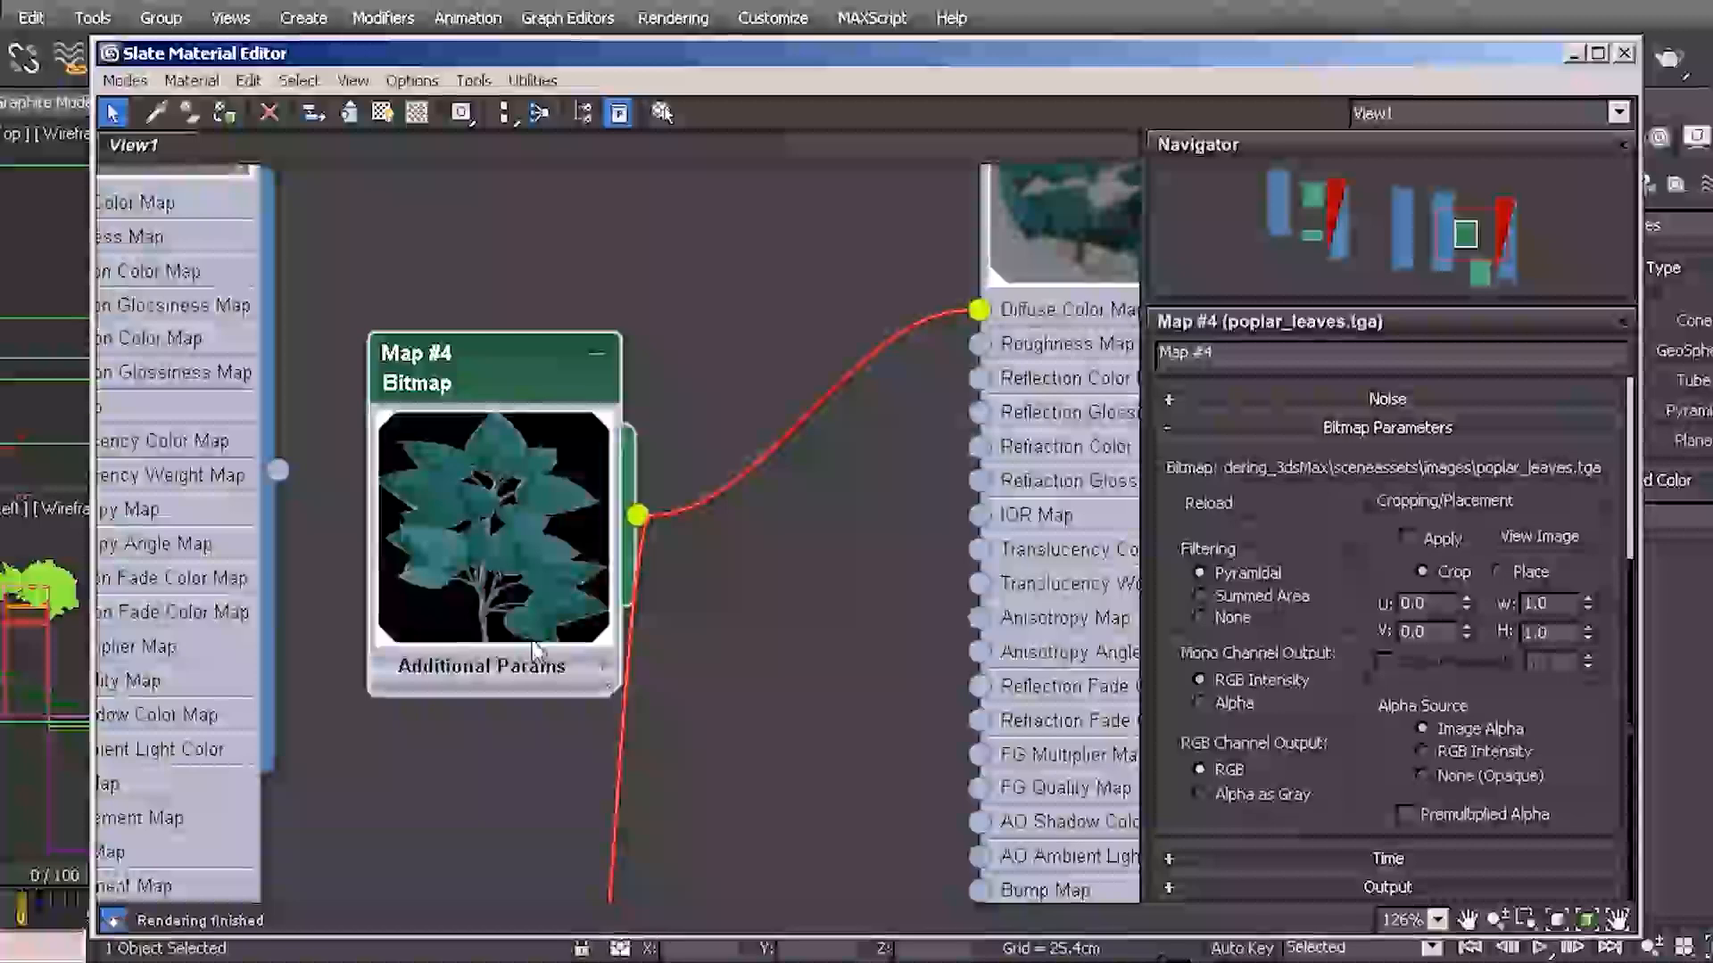
{"action": "right_click", "coordinate": [811, 541]}
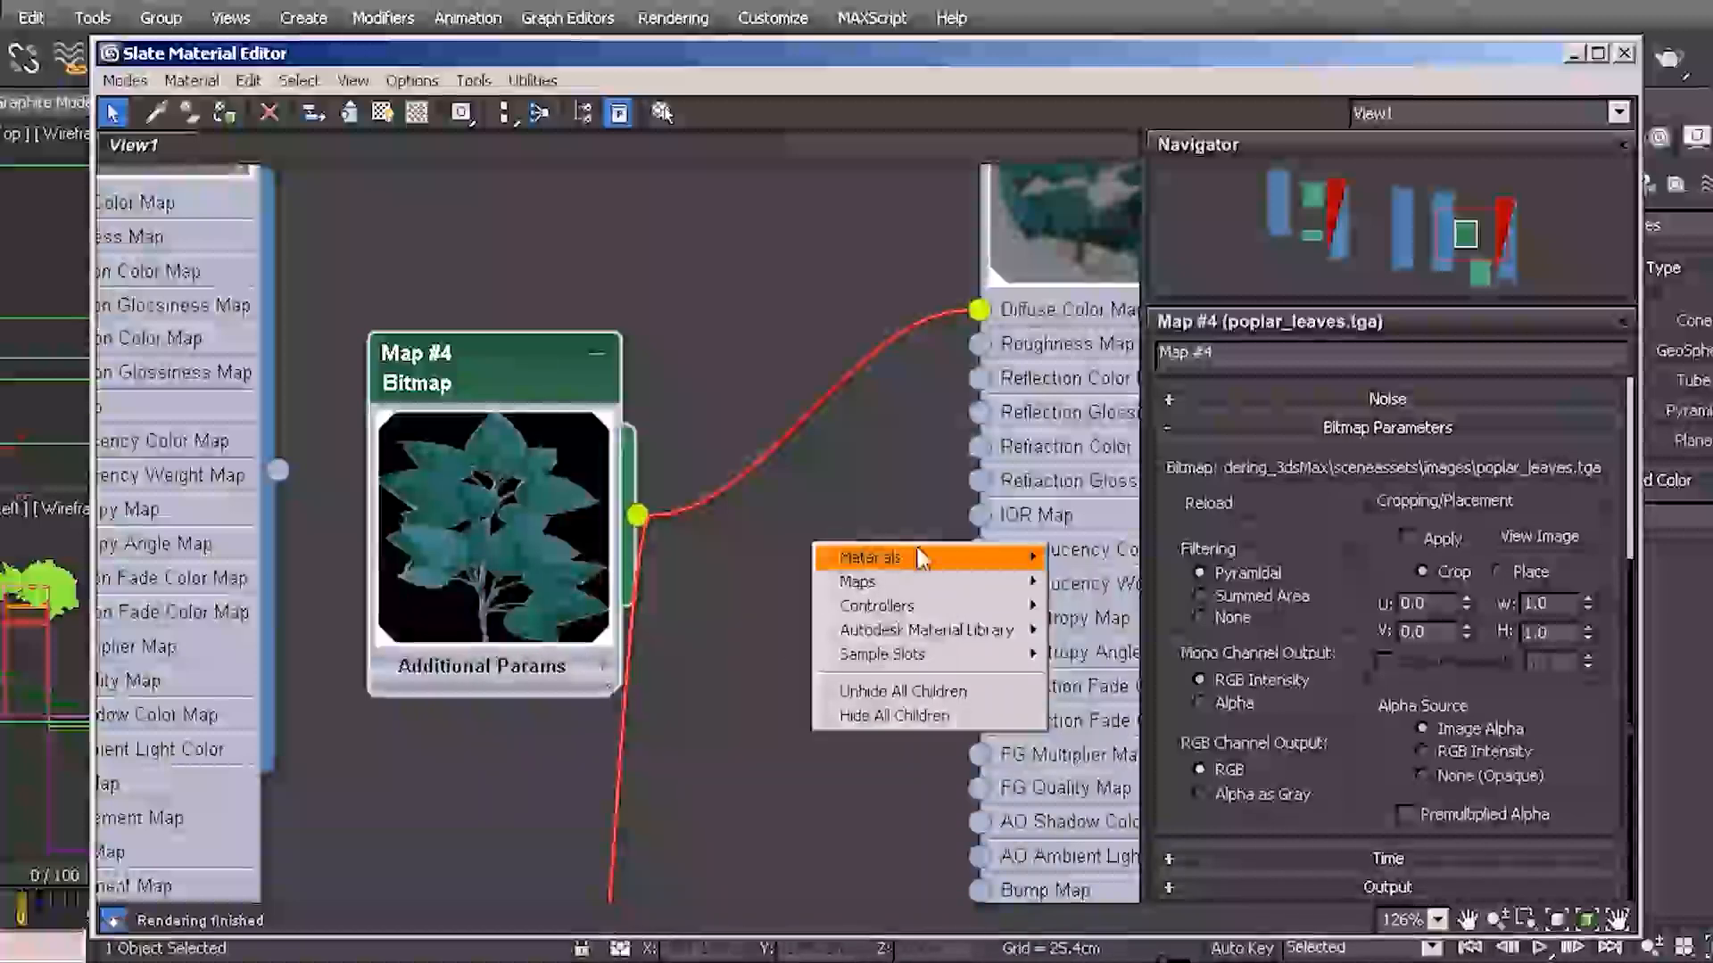
{"action": "mouse_move", "coordinate": [914, 562]}
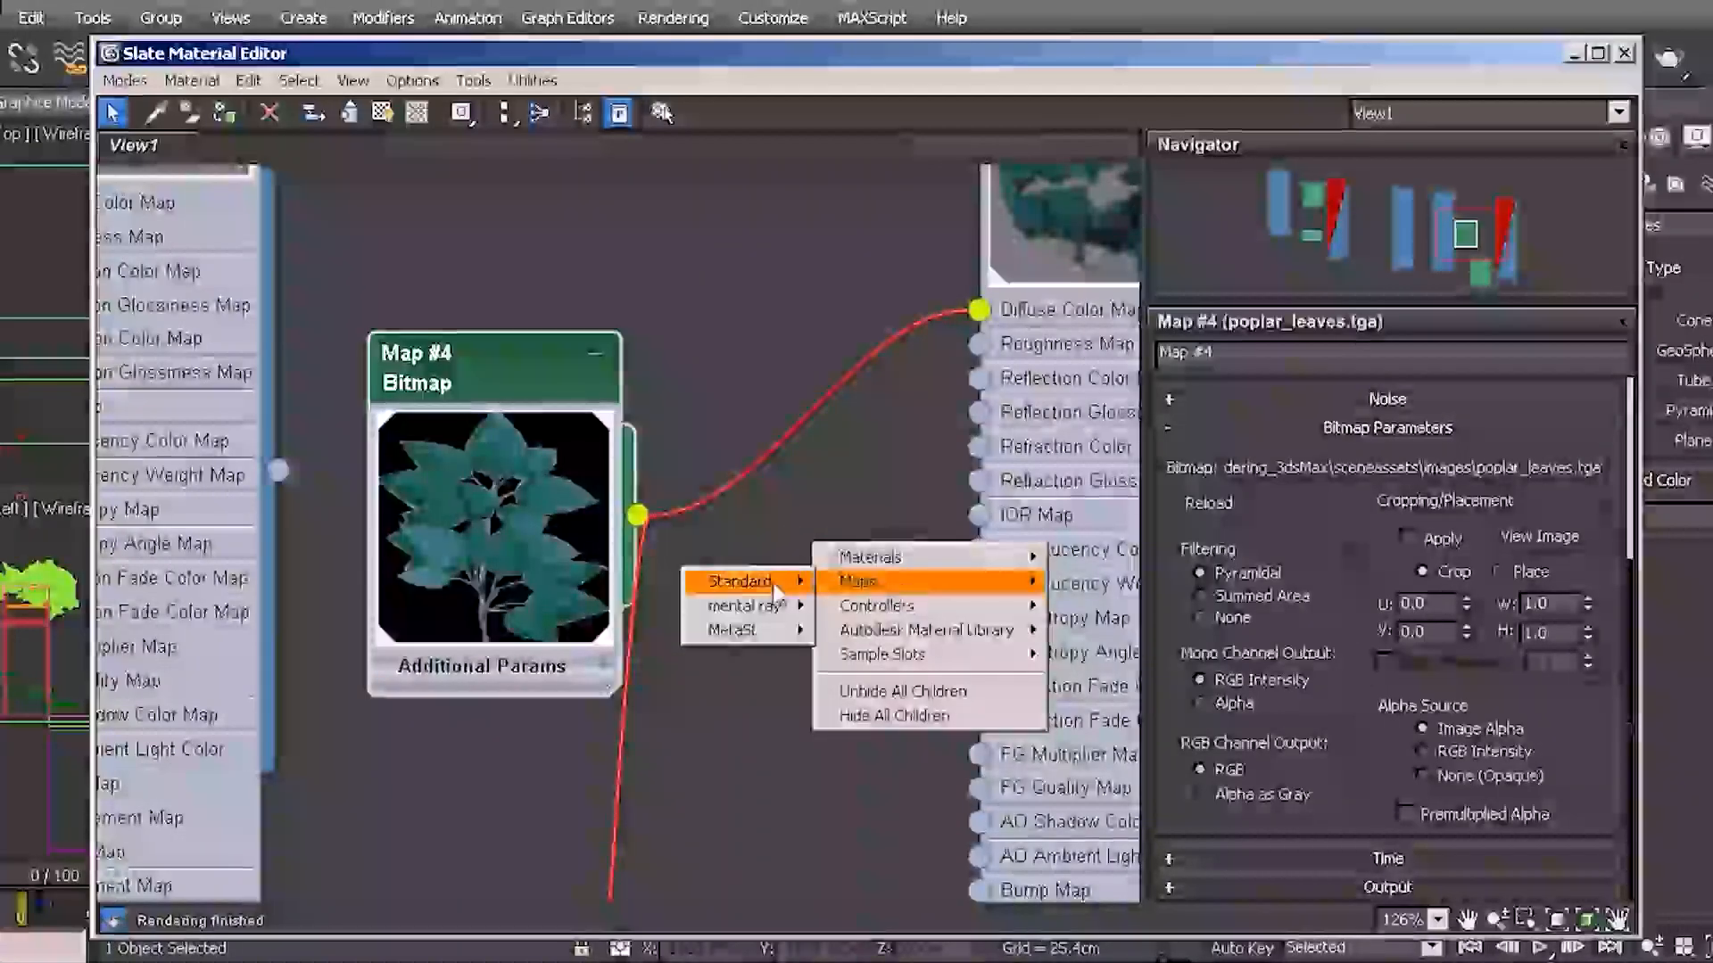
{"action": "mouse_move", "coordinate": [765, 591]}
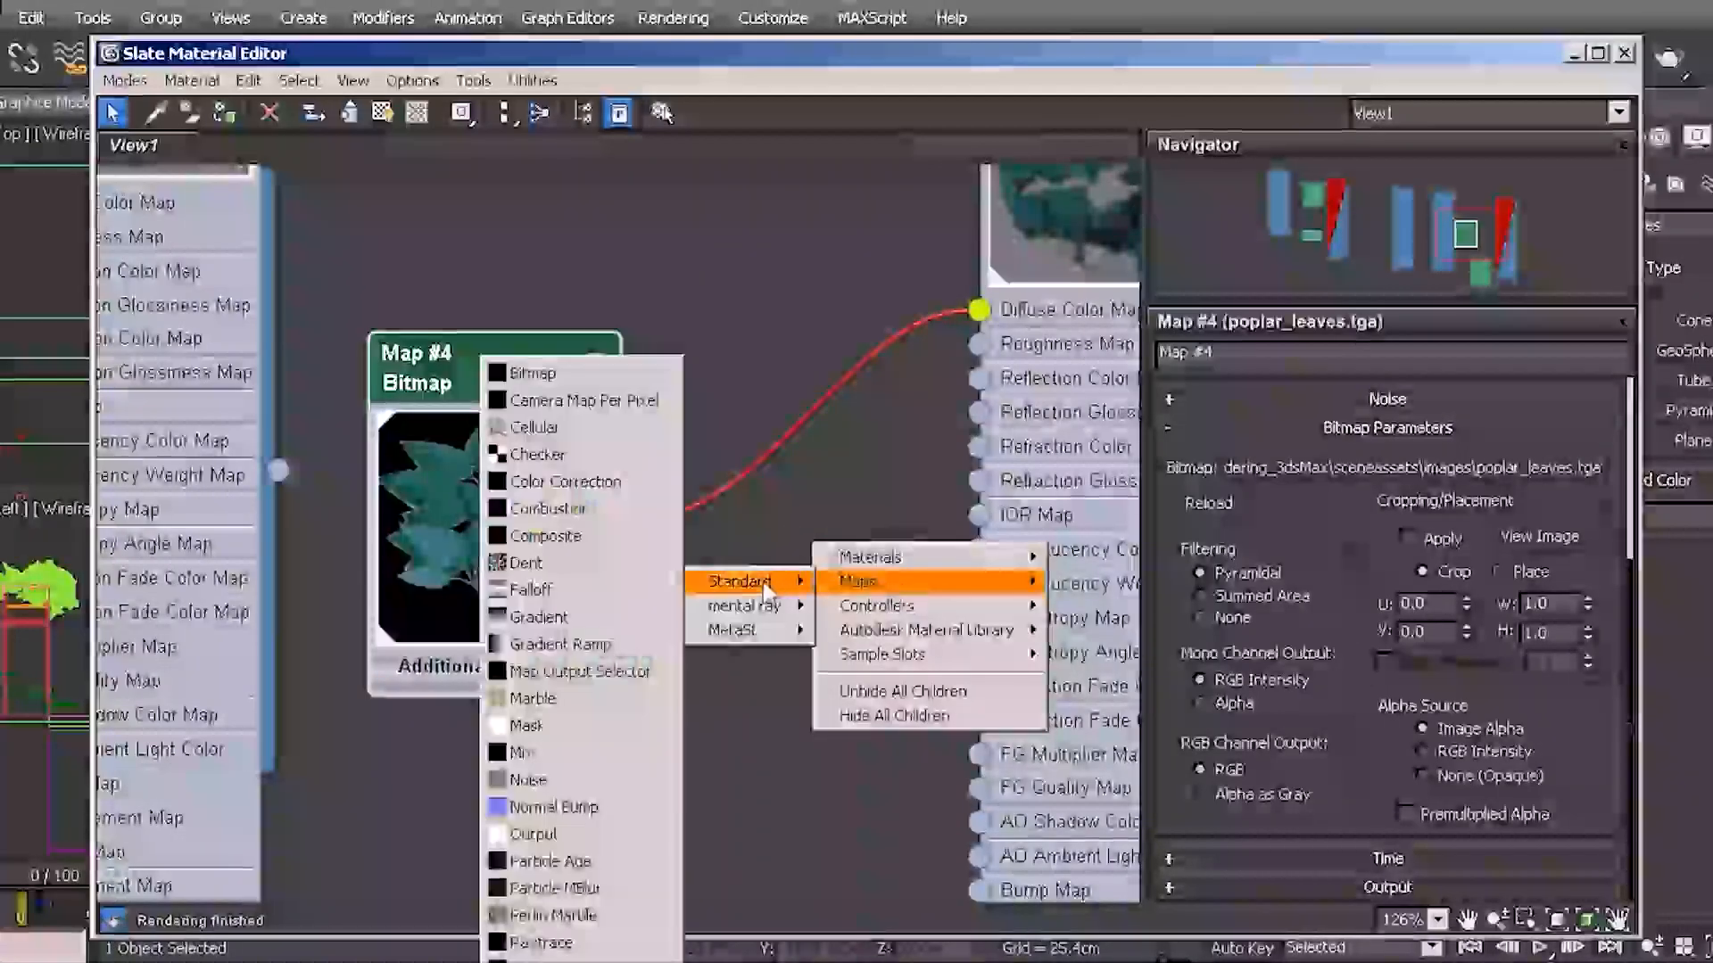
{"action": "left_click", "coordinate": [578, 486]}
{"action": "middle_click_drag", "start_coordinate": [789, 628], "coordinate": [755, 628]}
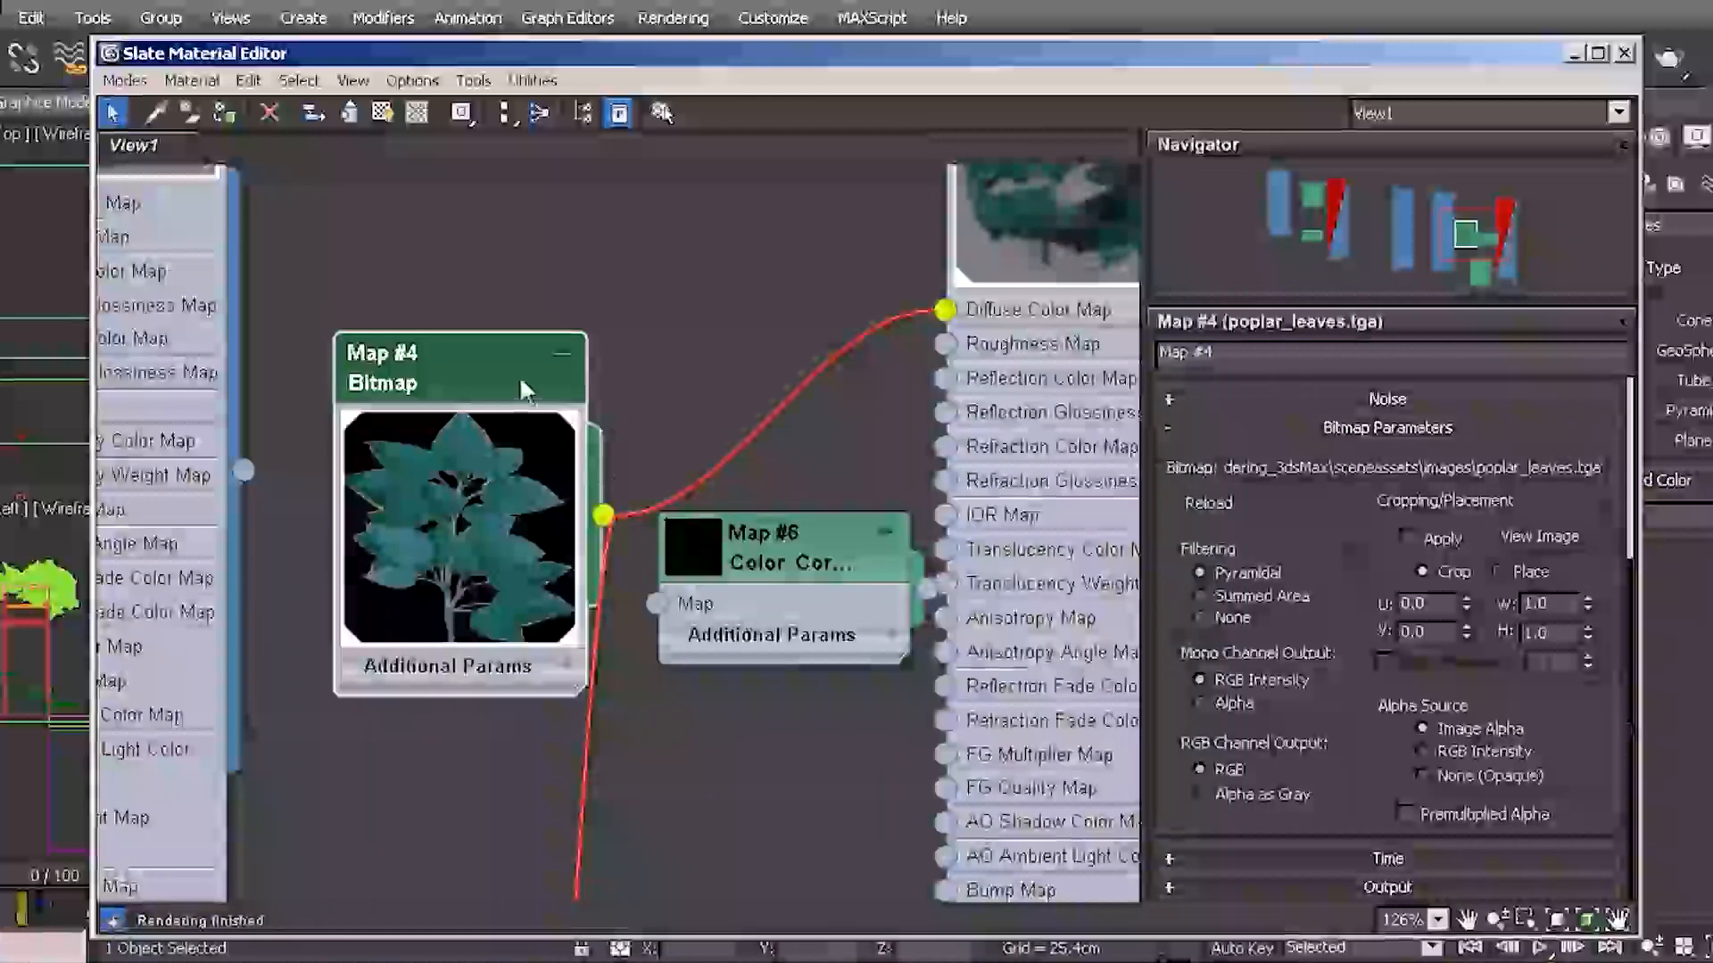
Route the leaf bitmap through the new Color Correction map into the leaf material's Diffuse Color Map
{"action": "left_click_drag", "start_coordinate": [520, 377], "coordinate": [413, 342]}
{"action": "left_click_drag", "start_coordinate": [806, 557], "coordinate": [766, 555]}
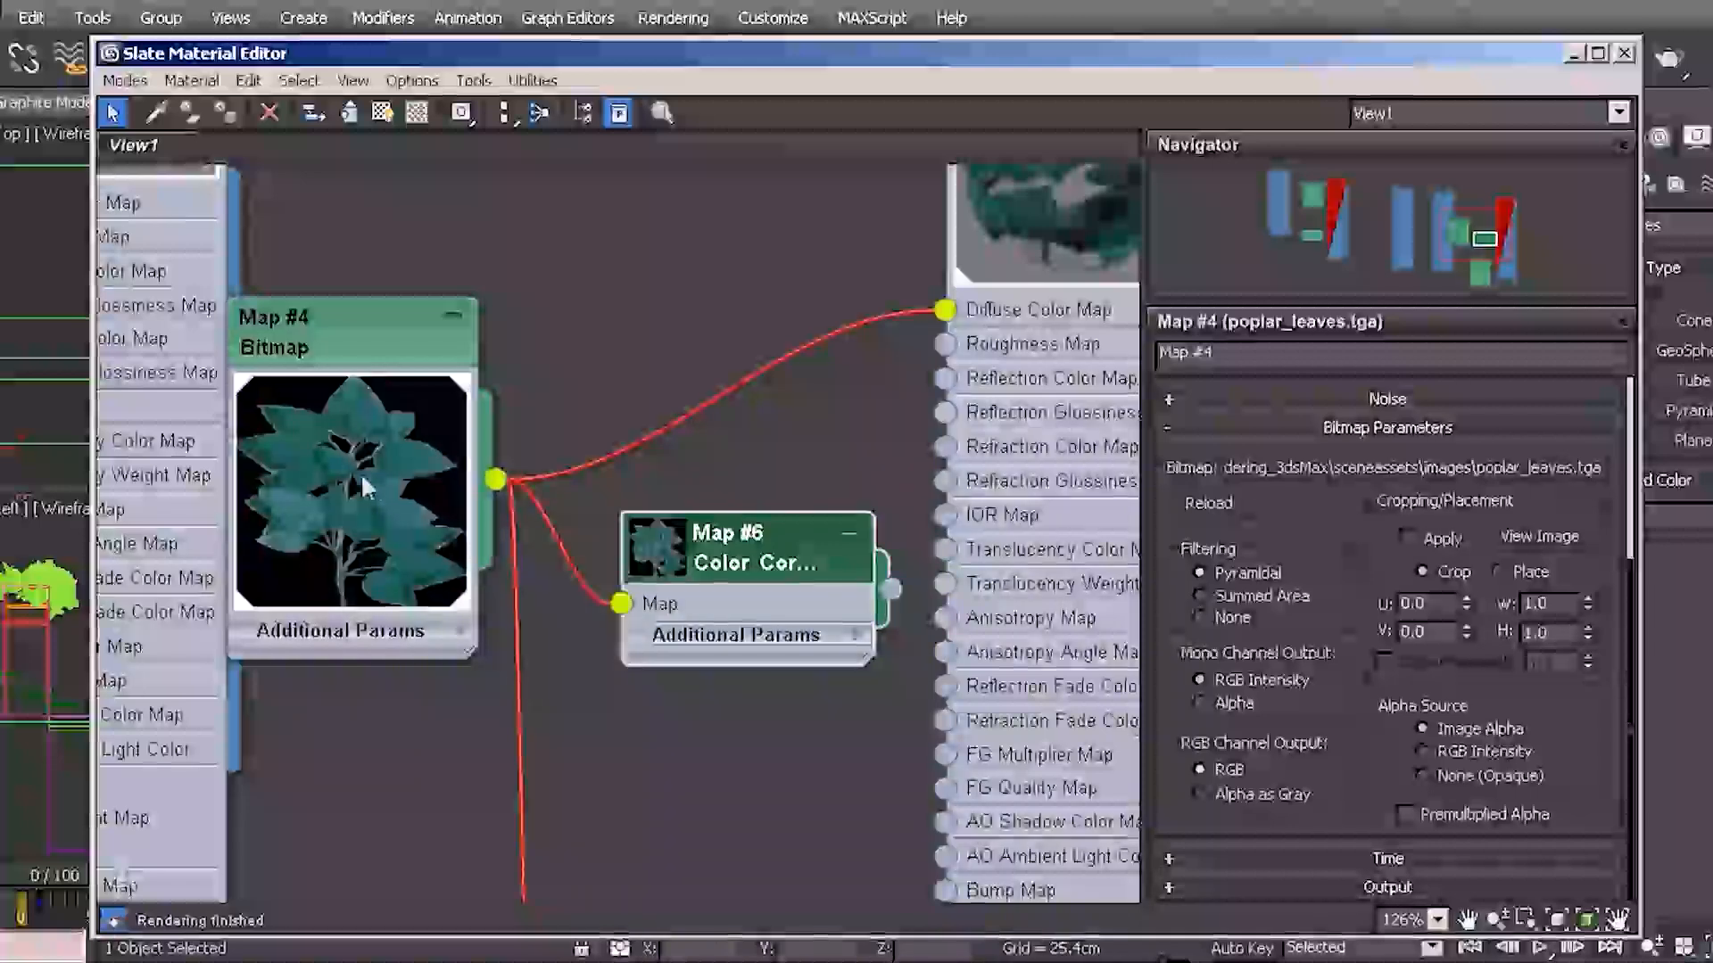
{"action": "left_click_drag", "start_coordinate": [923, 361], "coordinate": [944, 309]}
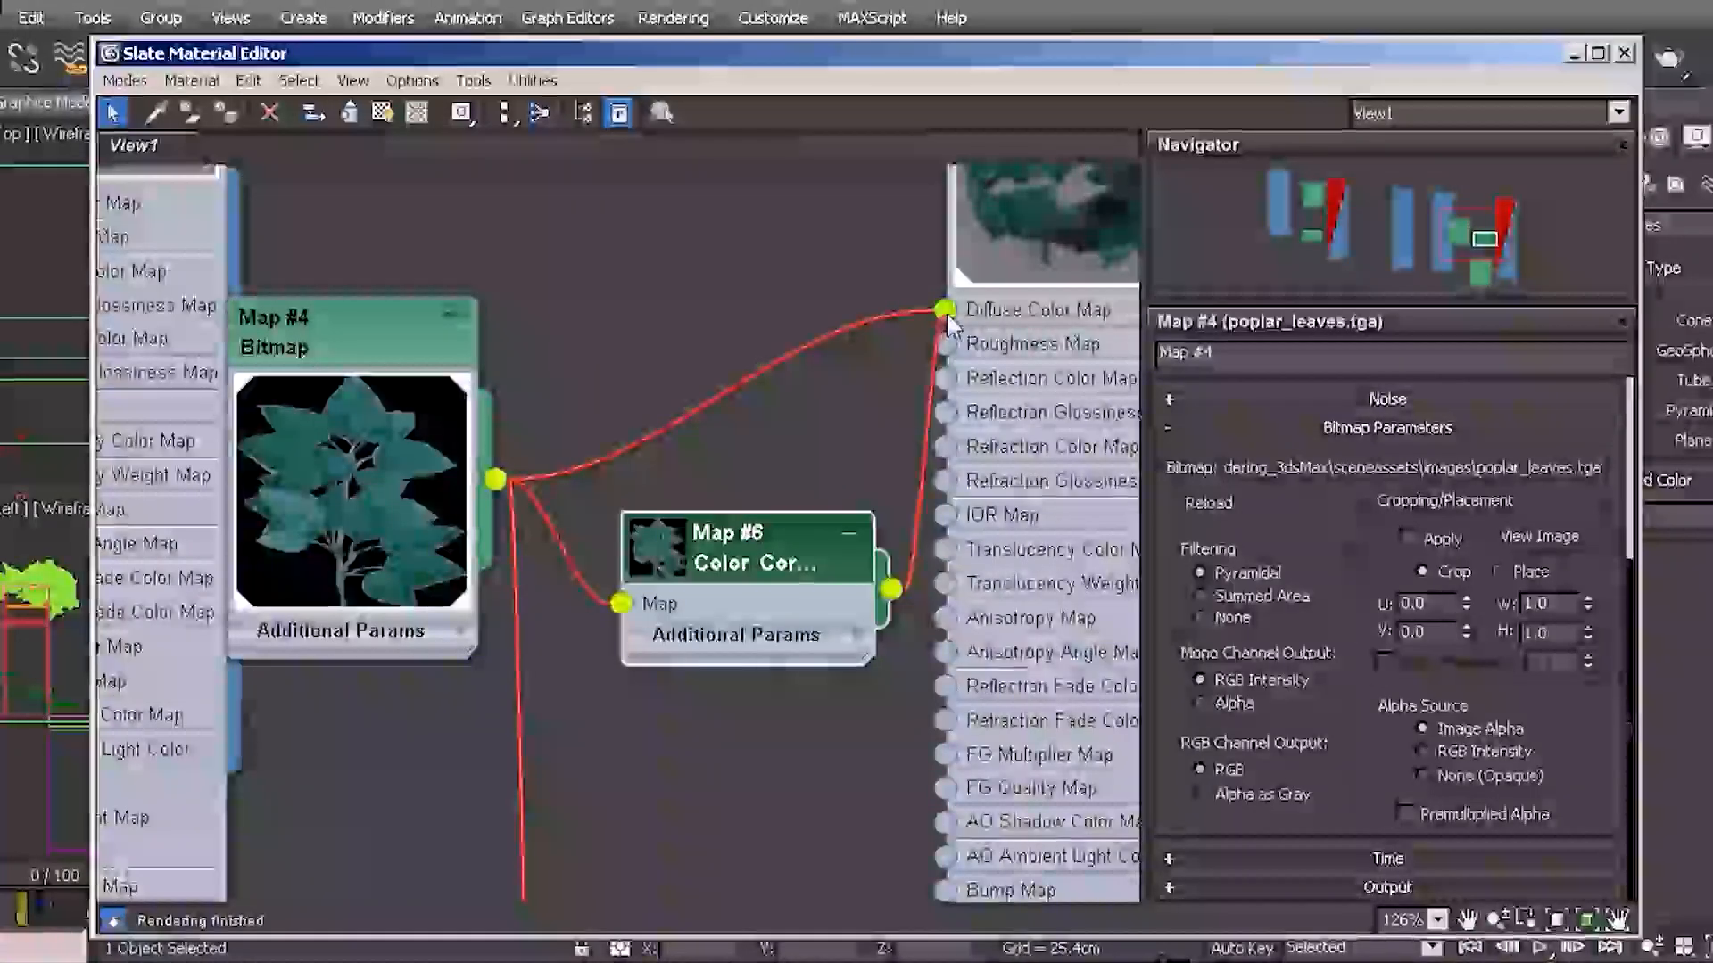
Collapse the bitmap's preview, enlarge and reposition the diffuse Color Correction node, and show its parameters
{"action": "double_click", "coordinate": [319, 467]}
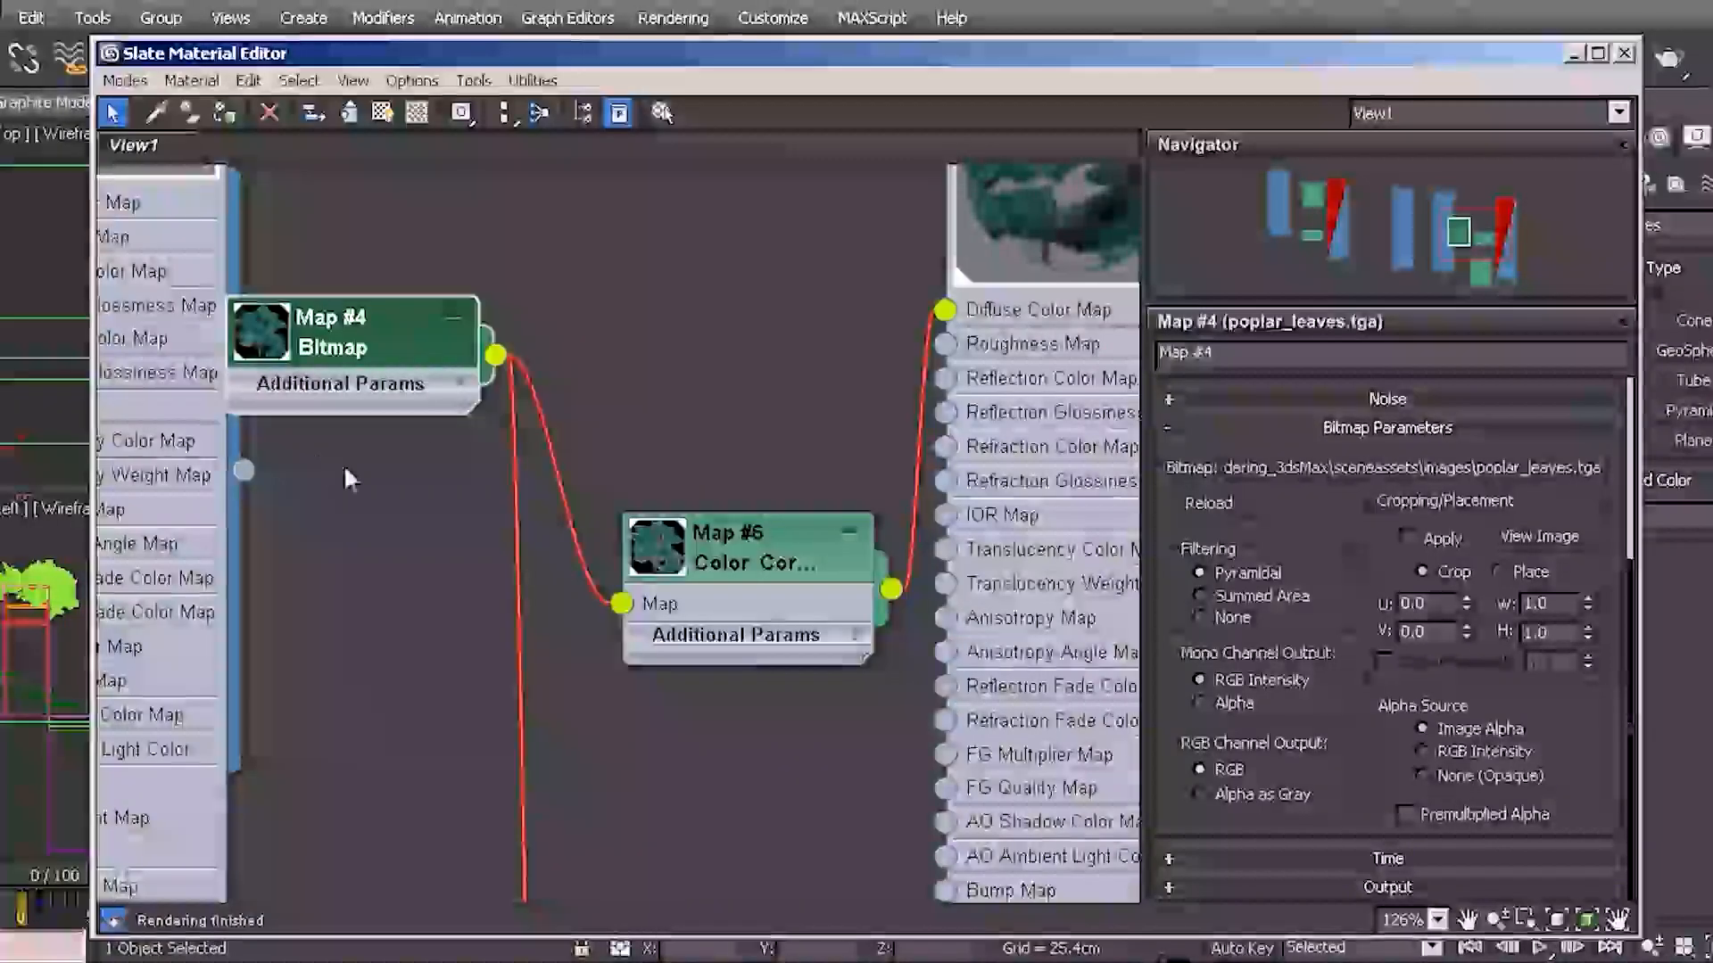
{"action": "left_click_drag", "start_coordinate": [397, 345], "coordinate": [434, 346]}
{"action": "double_click", "coordinate": [750, 558]}
{"action": "left_click_drag", "start_coordinate": [754, 560], "coordinate": [777, 403]}
{"action": "middle_click_drag", "start_coordinate": [801, 478], "coordinate": [602, 455]}
{"action": "middle_click_drag", "start_coordinate": [708, 513], "coordinate": [707, 491], "text": "ctrl+alt"}
{"action": "left_click_drag", "start_coordinate": [599, 369], "coordinate": [557, 355]}
{"action": "double_click", "coordinate": [589, 334]}
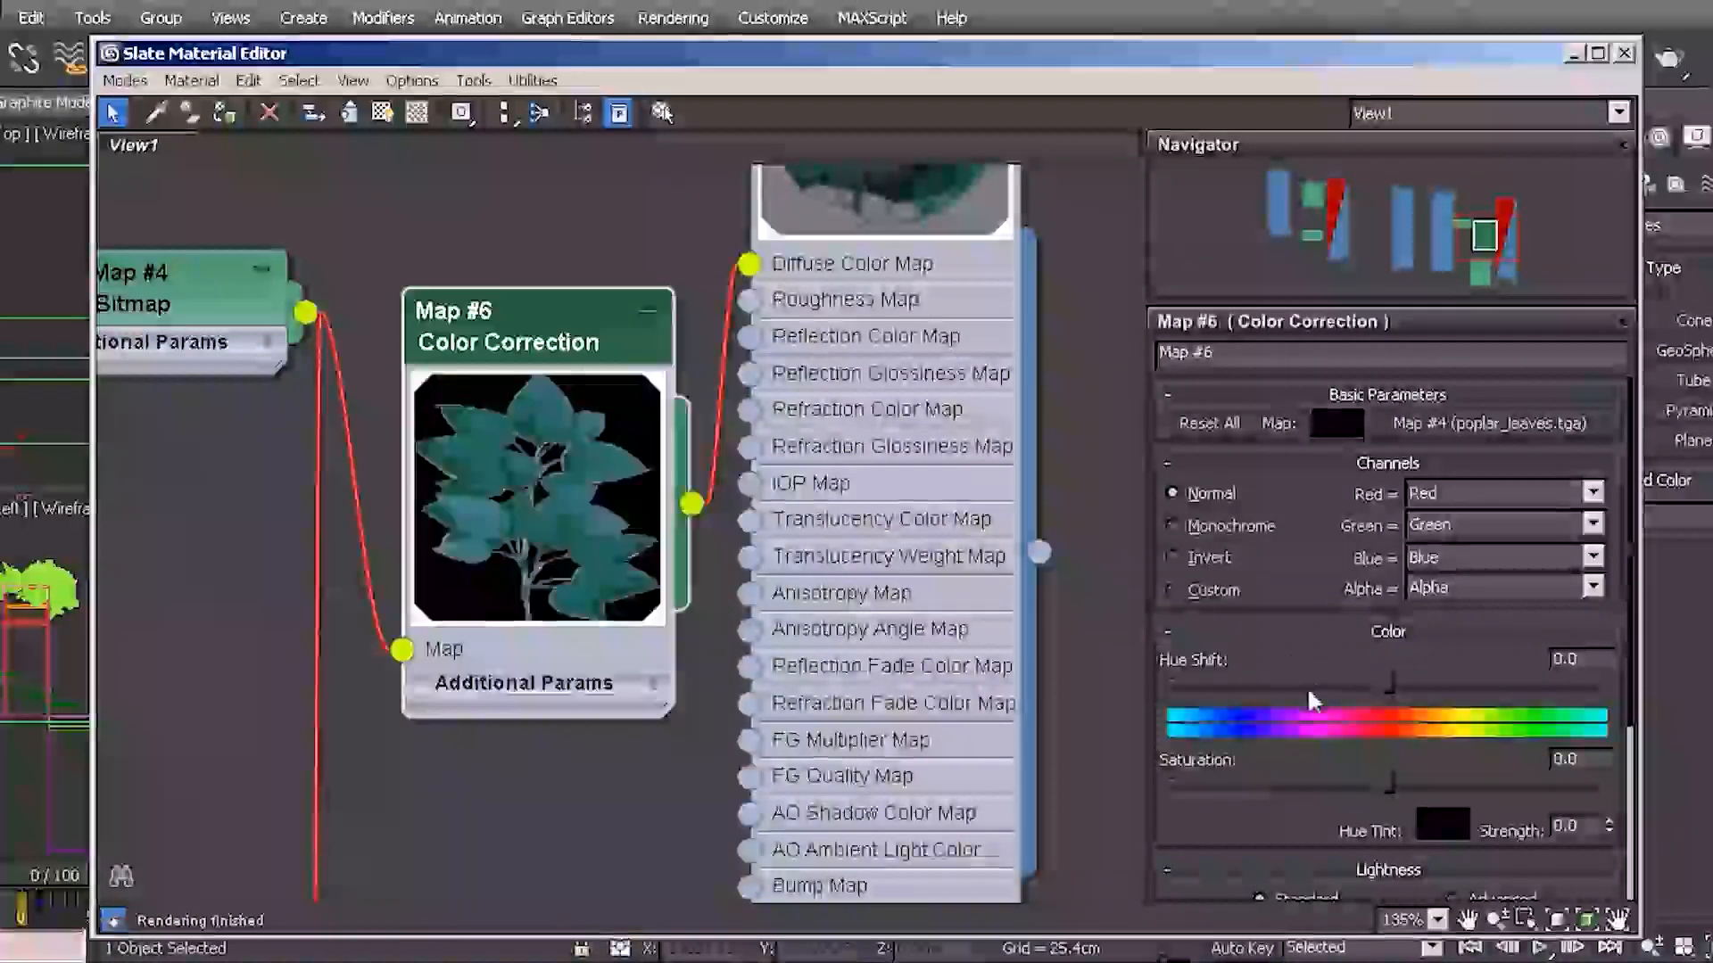
Set the diffuse Color Correction map's Hue Shift to -26.91
{"action": "middle_click_drag", "start_coordinate": [560, 549], "coordinate": [512, 585]}
{"action": "middle_click_drag", "start_coordinate": [574, 493], "coordinate": [608, 480], "text": "ctrl+alt"}
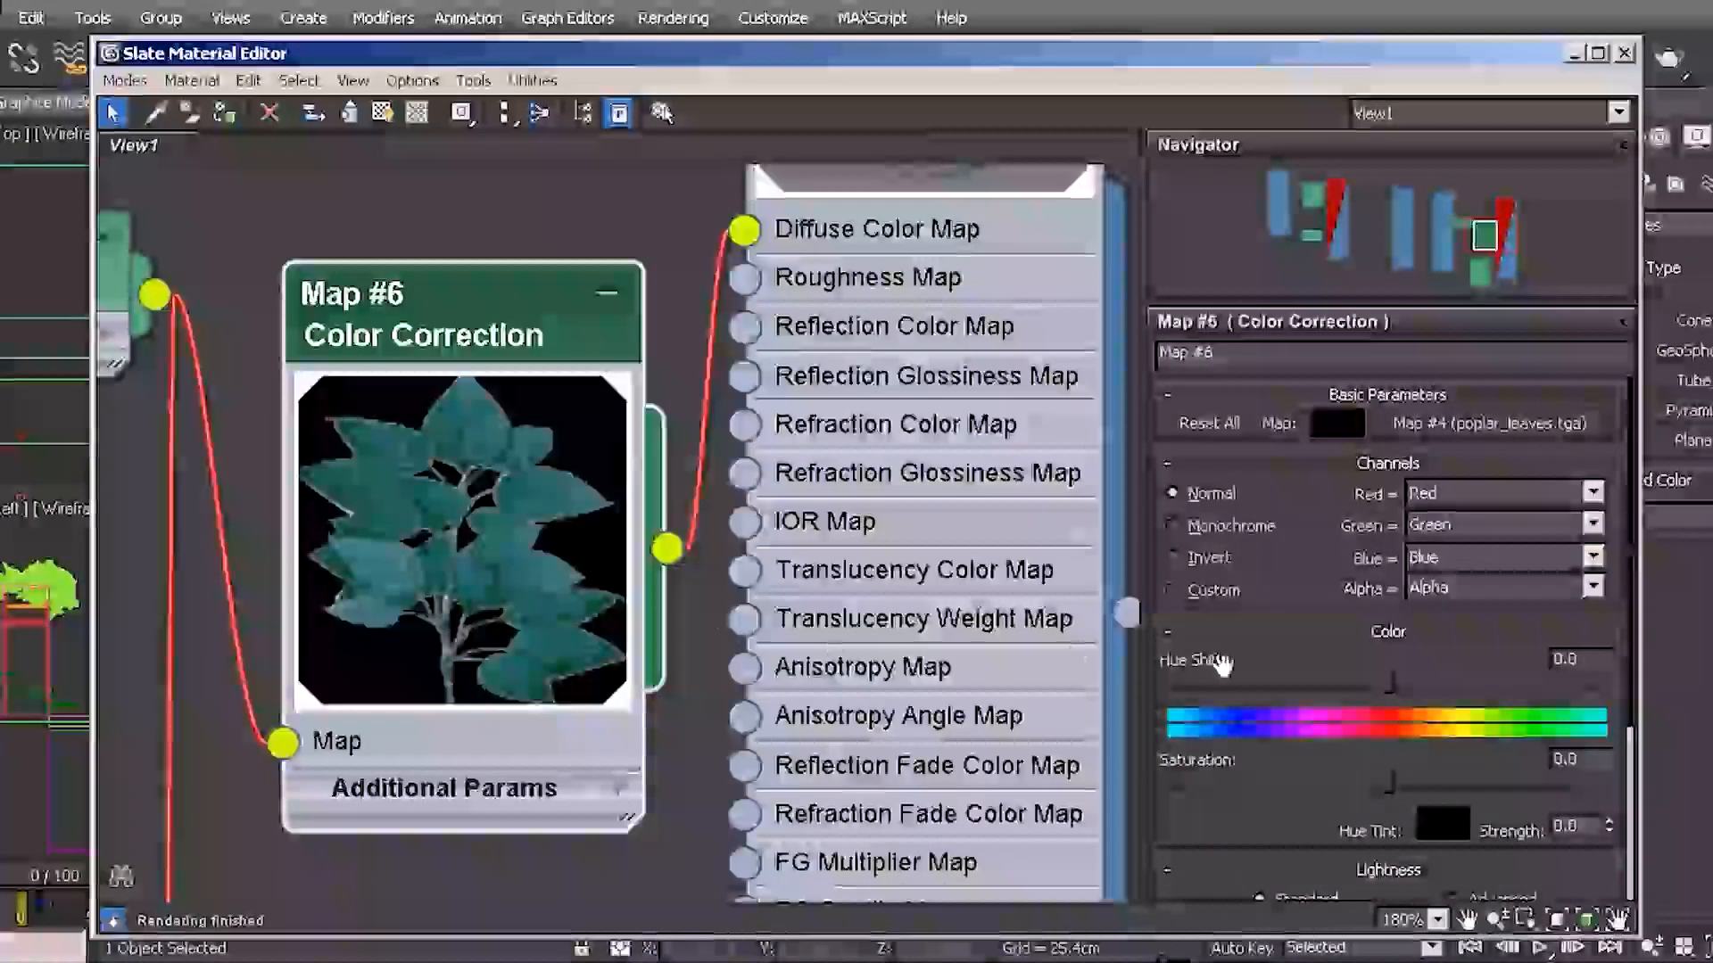
{"action": "scroll", "coordinate": [1338, 655], "scroll_direction": "down", "scroll_amount": 2}
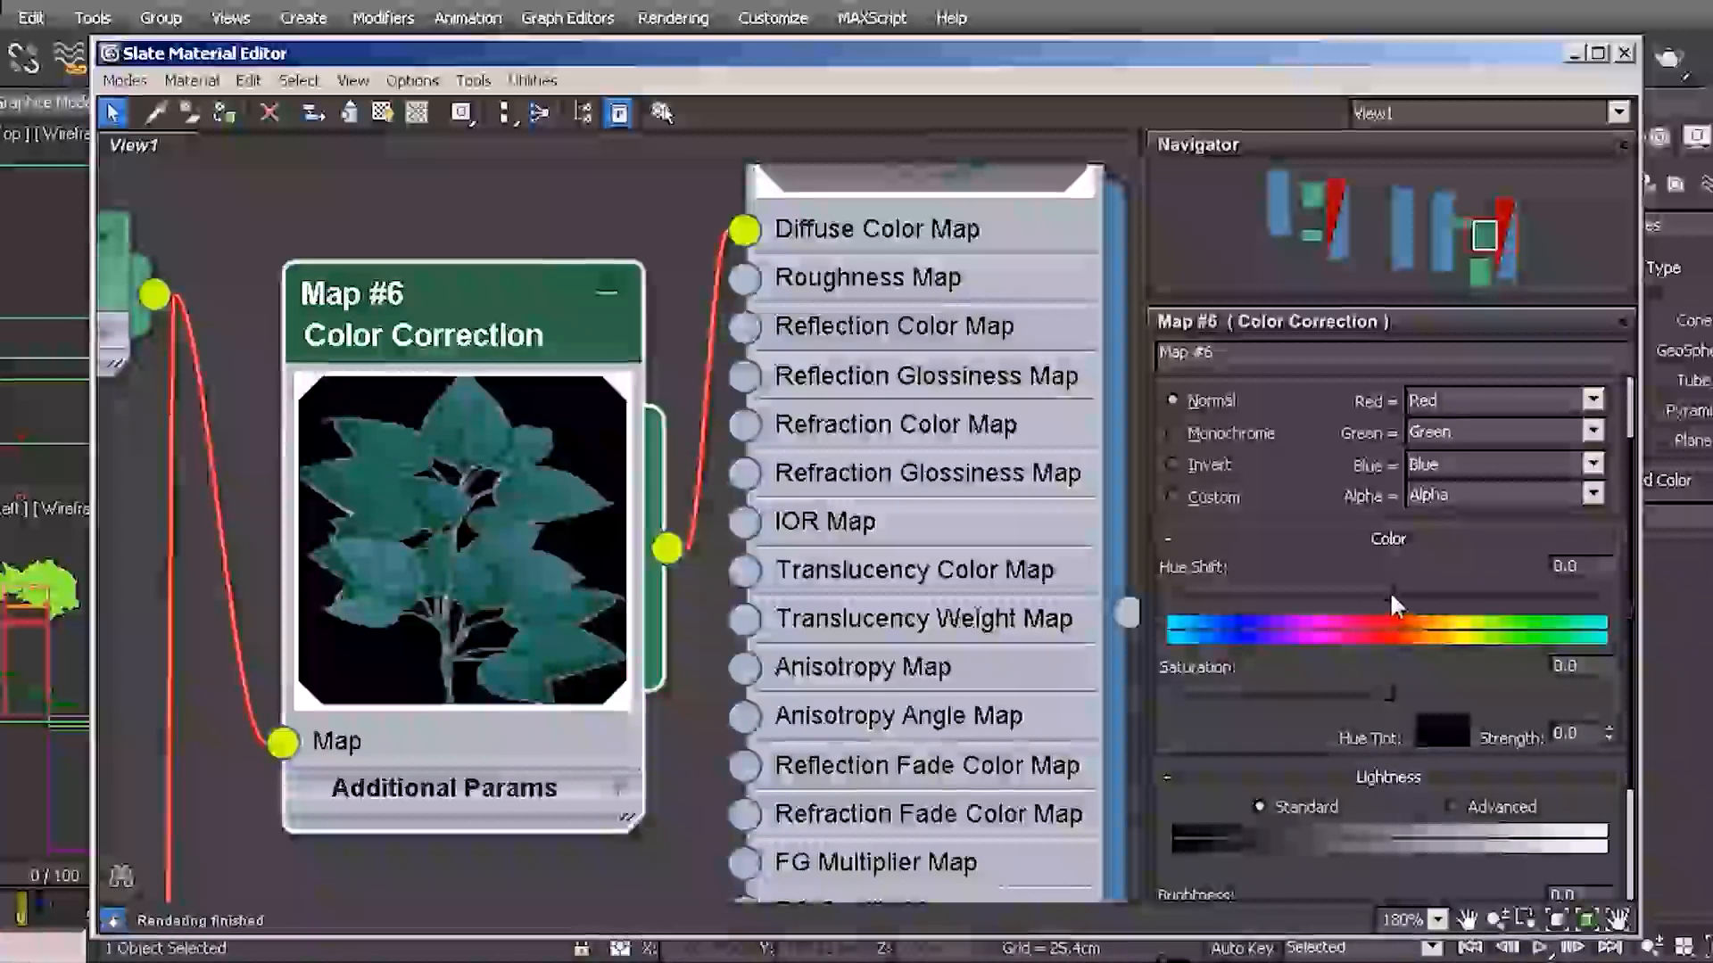
{"action": "left_click_drag", "start_coordinate": [1390, 590], "coordinate": [1354, 592]}
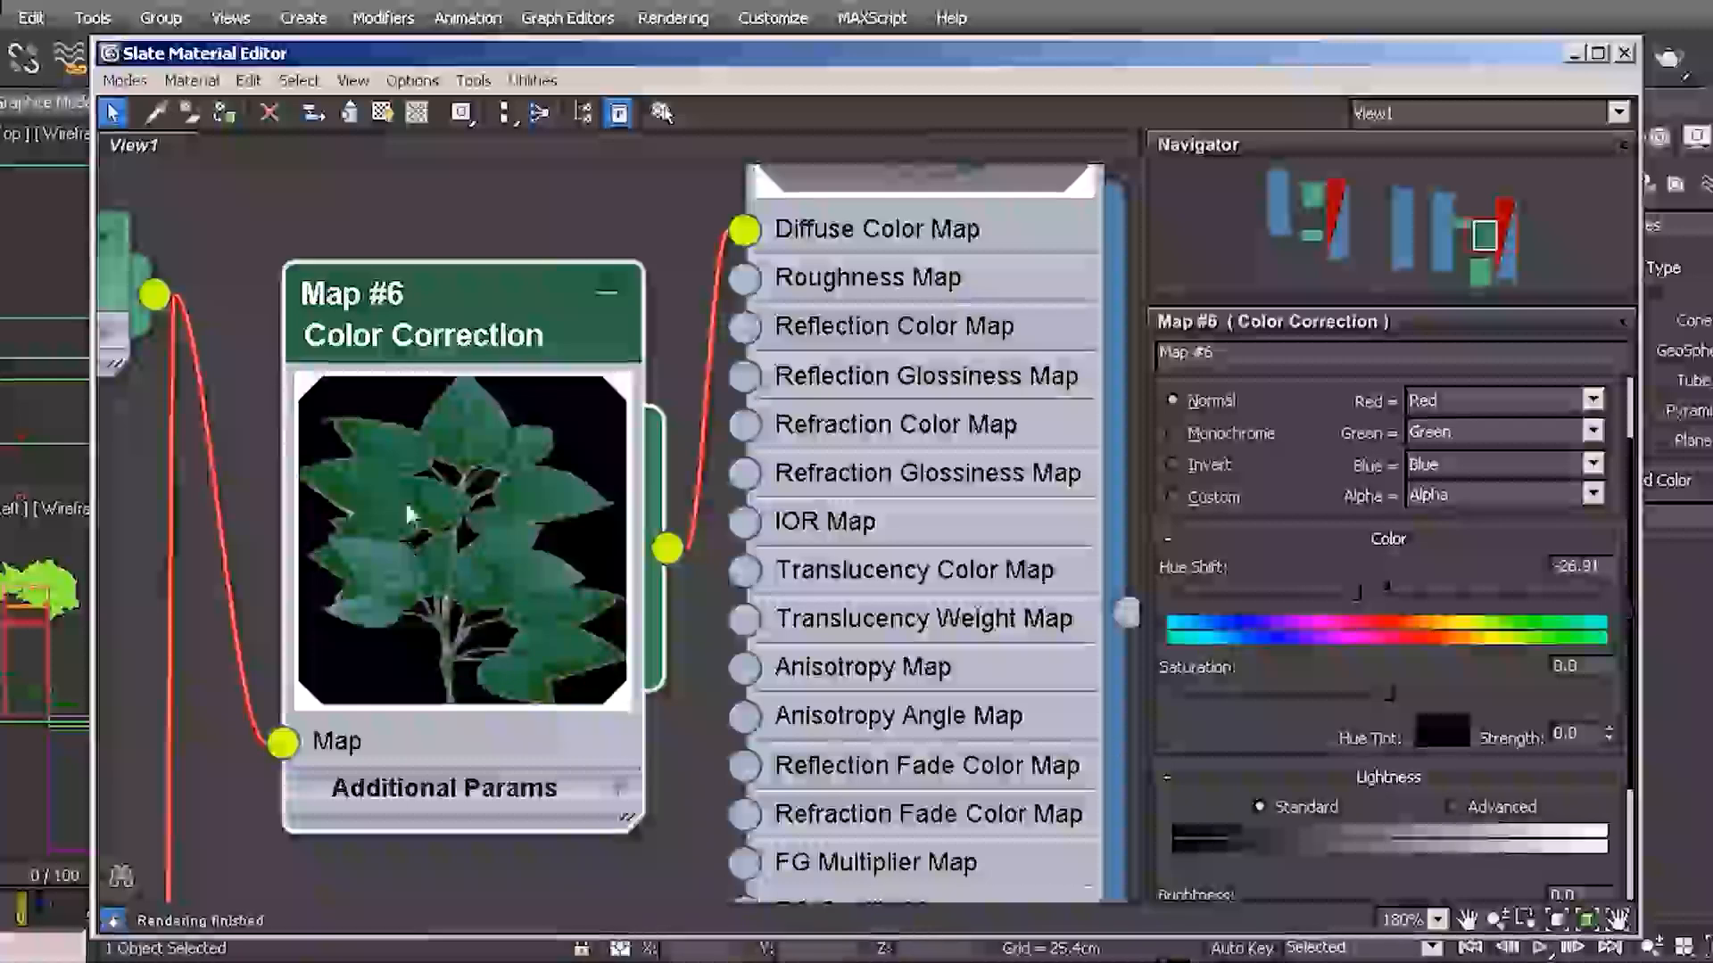
Set the diffuse Color Correction map's Hue Tint to a fully saturated yellow-green
{"action": "left_click", "coordinate": [1434, 731]}
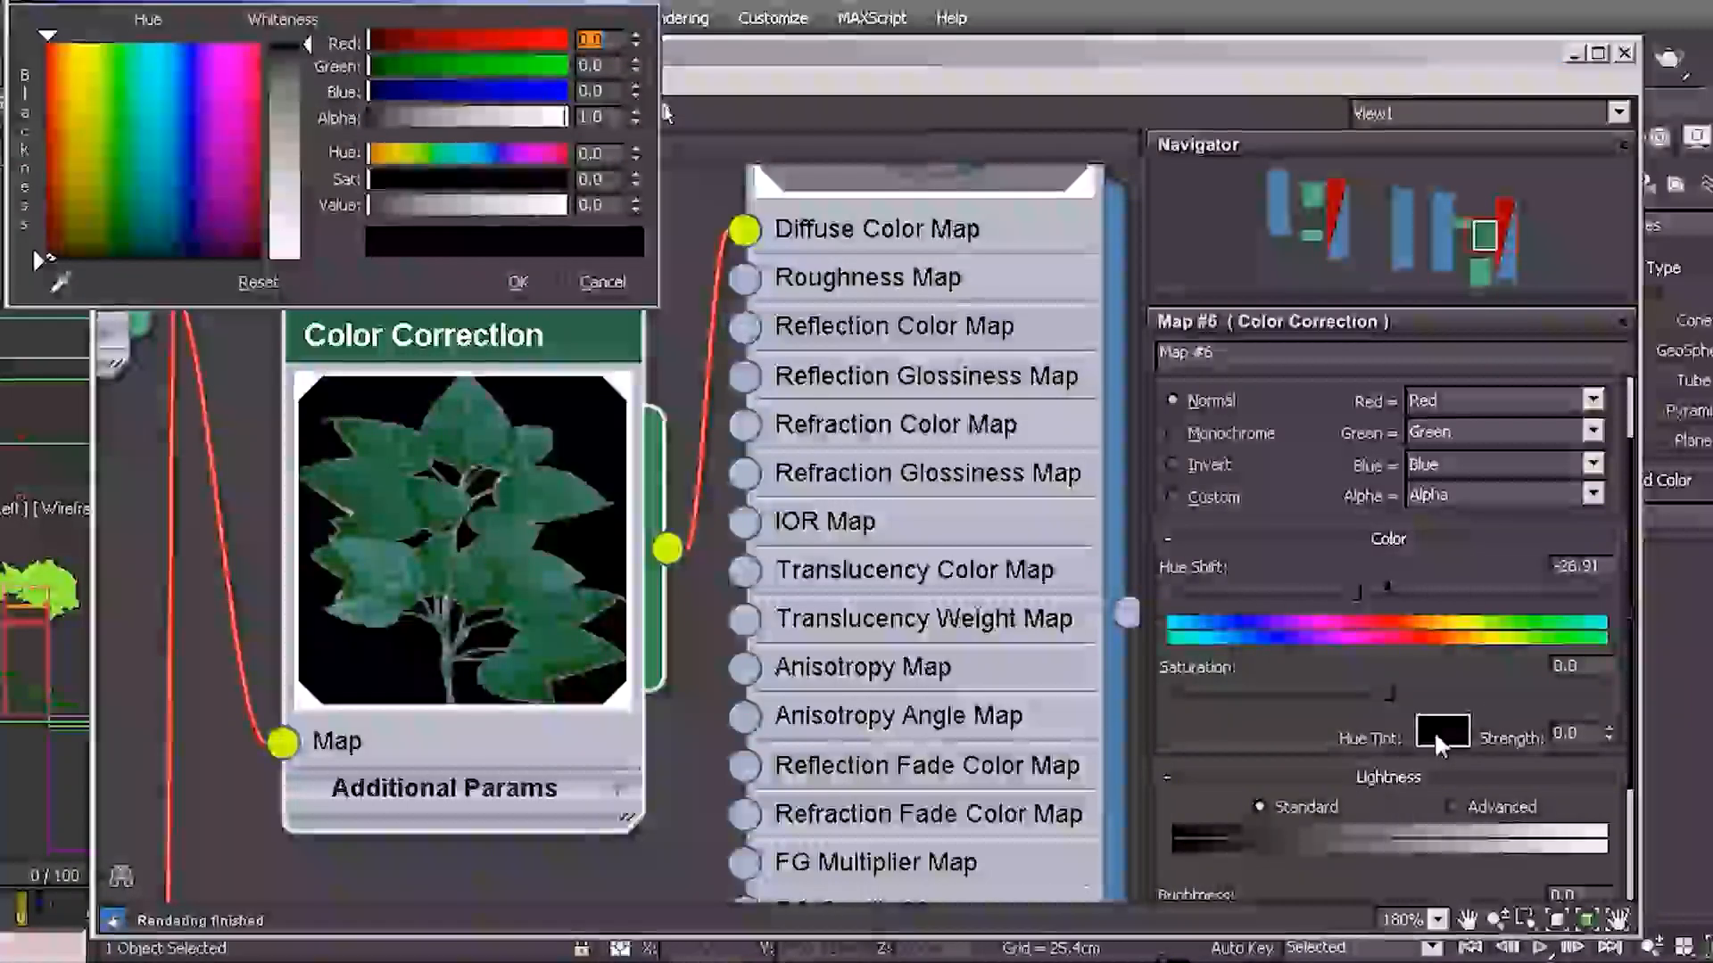
{"action": "left_click_drag", "start_coordinate": [439, 154], "coordinate": [413, 158]}
{"action": "left_click_drag", "start_coordinate": [484, 204], "coordinate": [512, 205]}
{"action": "left_click", "coordinate": [418, 155]}
{"action": "left_click_drag", "start_coordinate": [420, 157], "coordinate": [430, 157]}
{"action": "left_click_drag", "start_coordinate": [540, 180], "coordinate": [575, 179]}
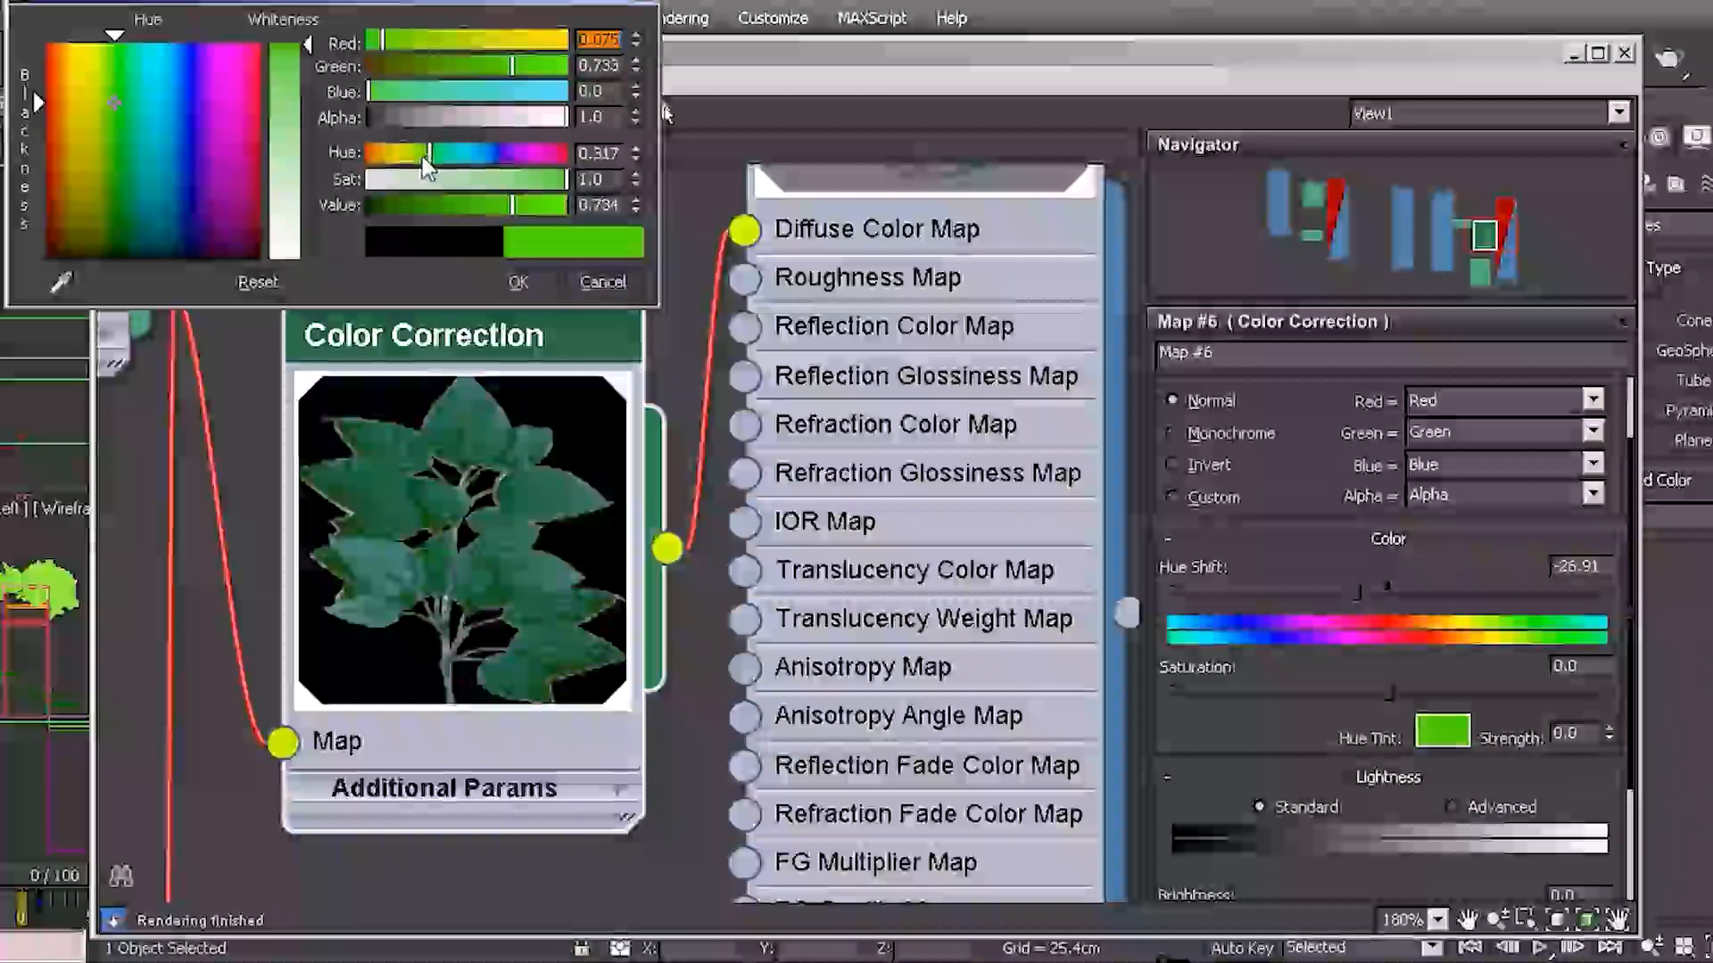
{"action": "left_click", "coordinate": [518, 282]}
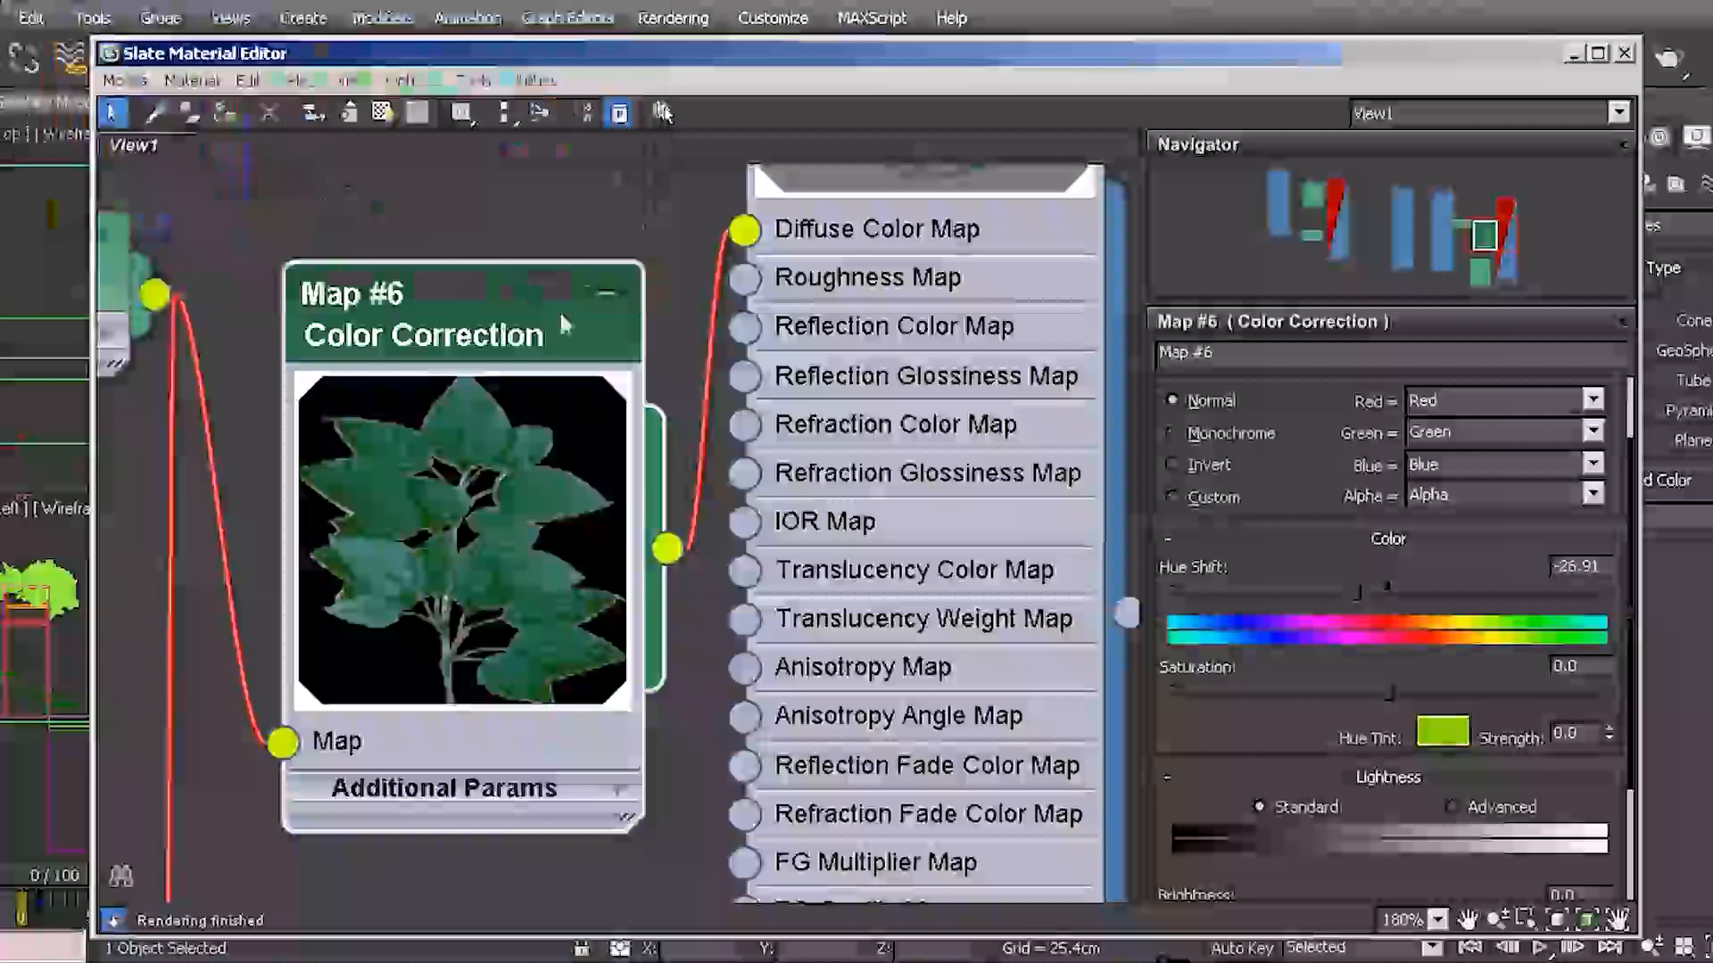
Raise the hue tint Strength of the diffuse Color Correction map to 58.0
{"action": "left_click_drag", "start_coordinate": [1608, 728], "coordinate": [1607, 684]}
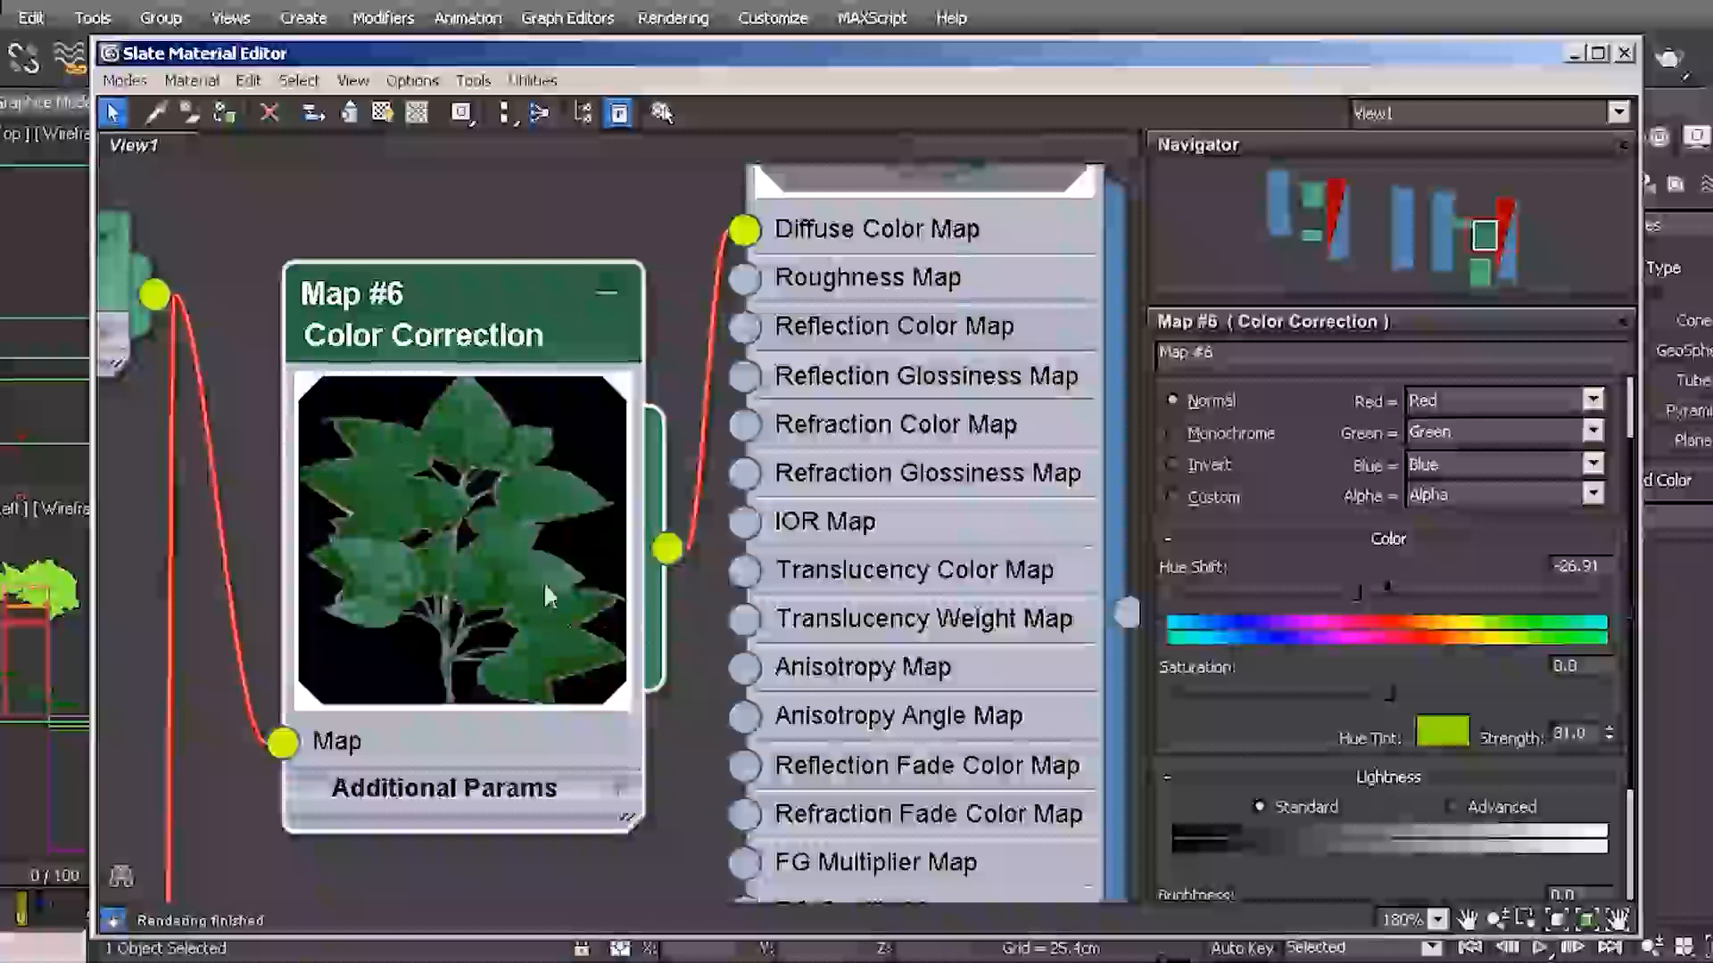
{"action": "left_click_drag", "start_coordinate": [1605, 724], "coordinate": [1611, 689]}
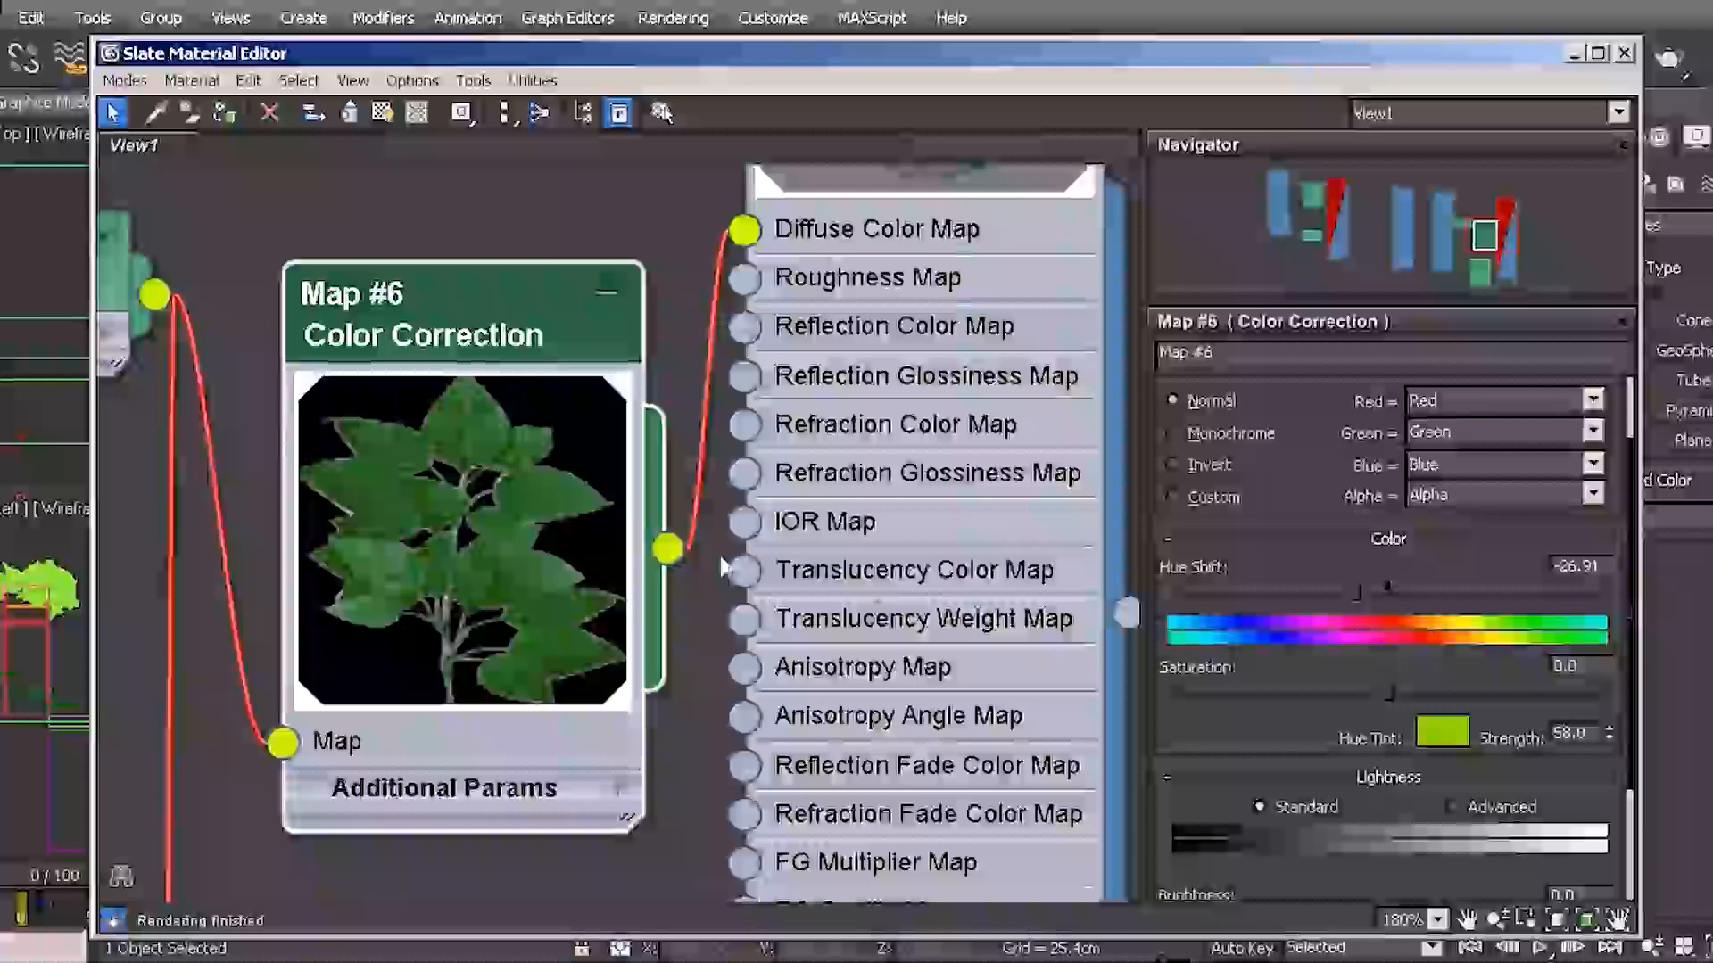
{"action": "middle_click_drag", "start_coordinate": [746, 396], "coordinate": [1138, 393]}
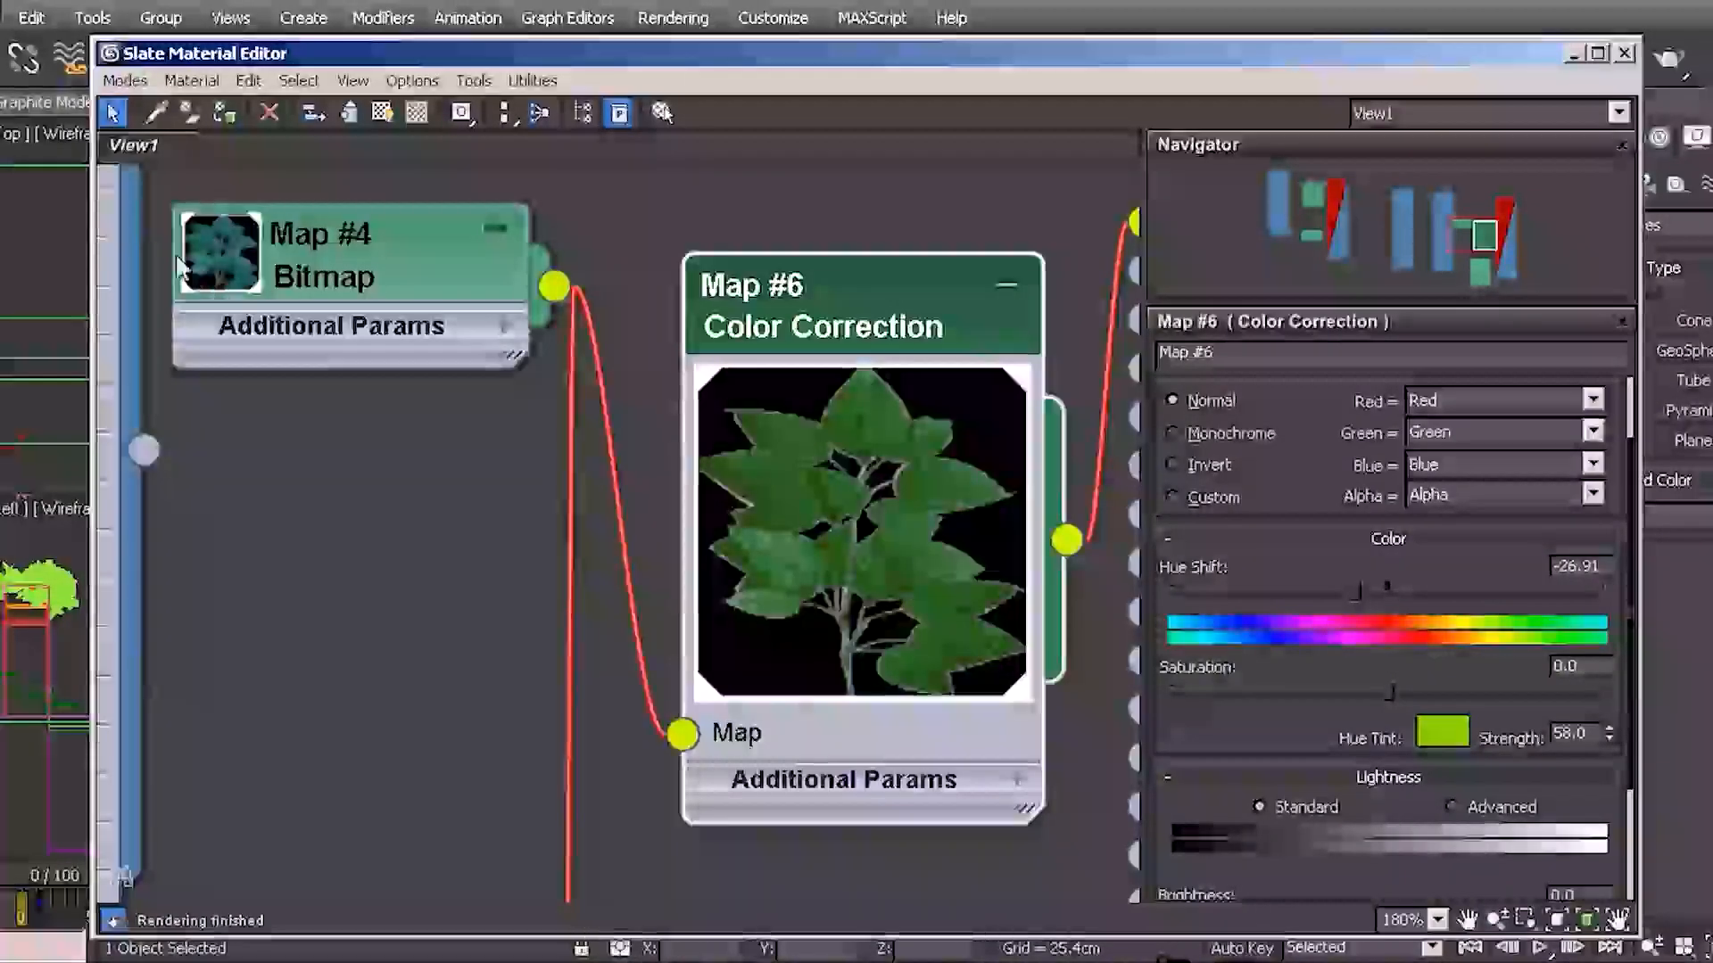
Render the Perspective view to check the poplar leaf color, and return to the Slate Material Editor
{"action": "key", "text": "shift+q"}
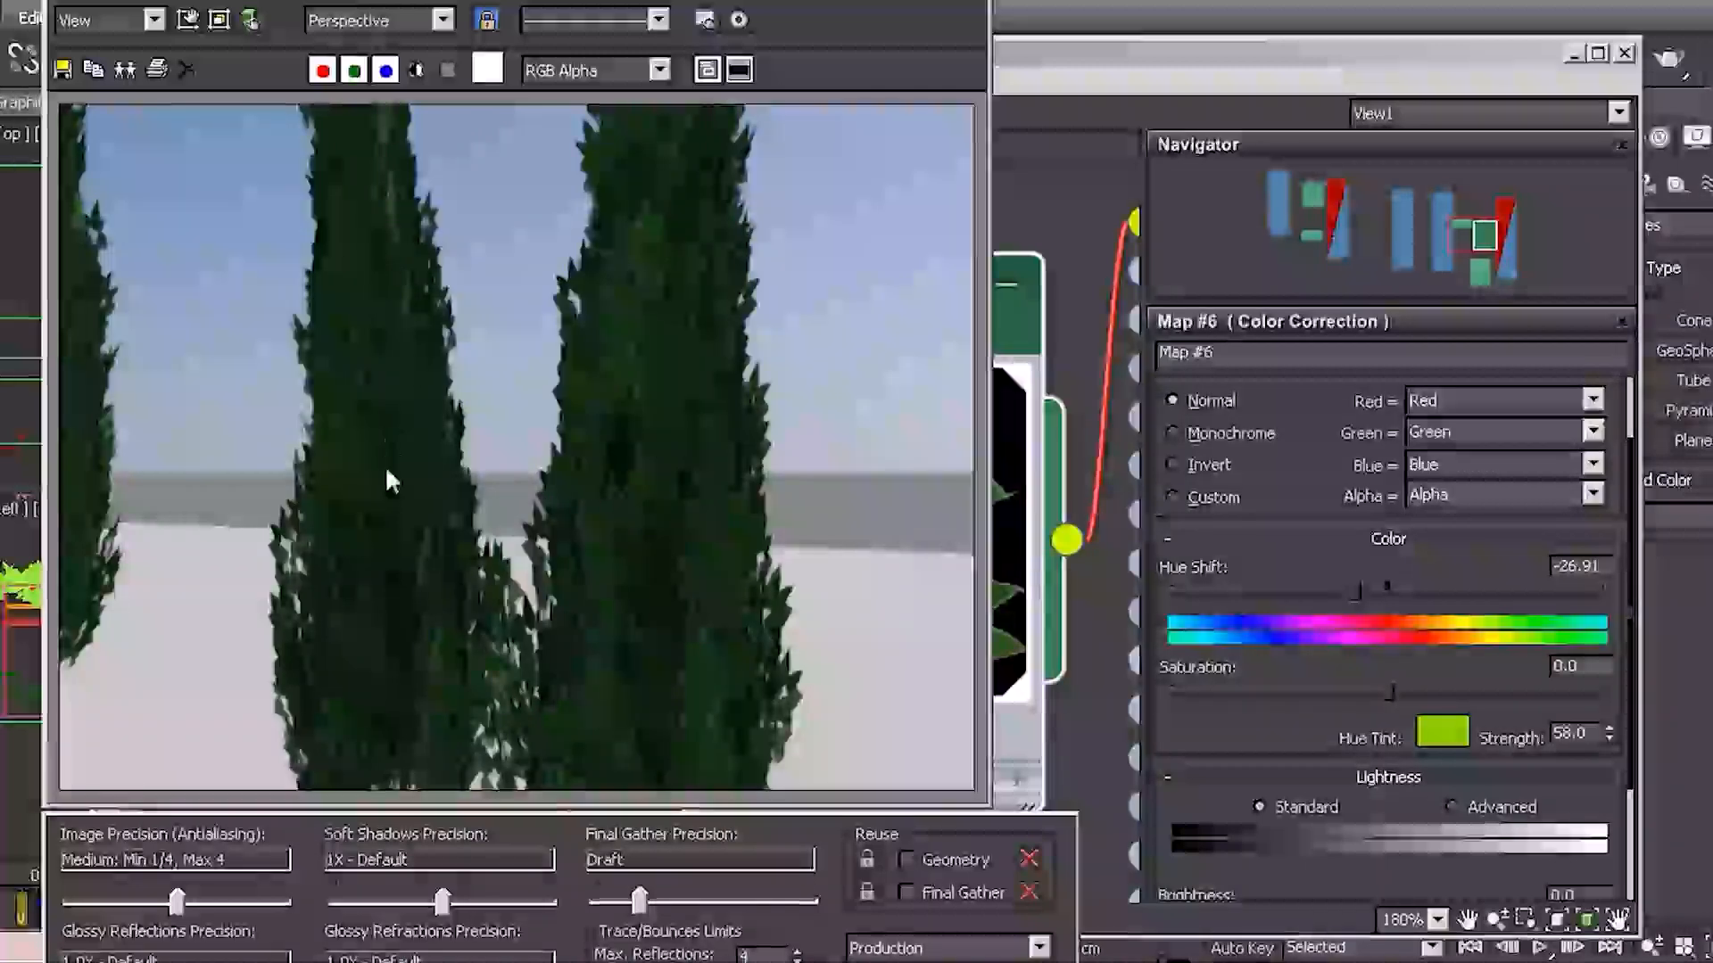
{"action": "left_click", "coordinate": [1055, 211]}
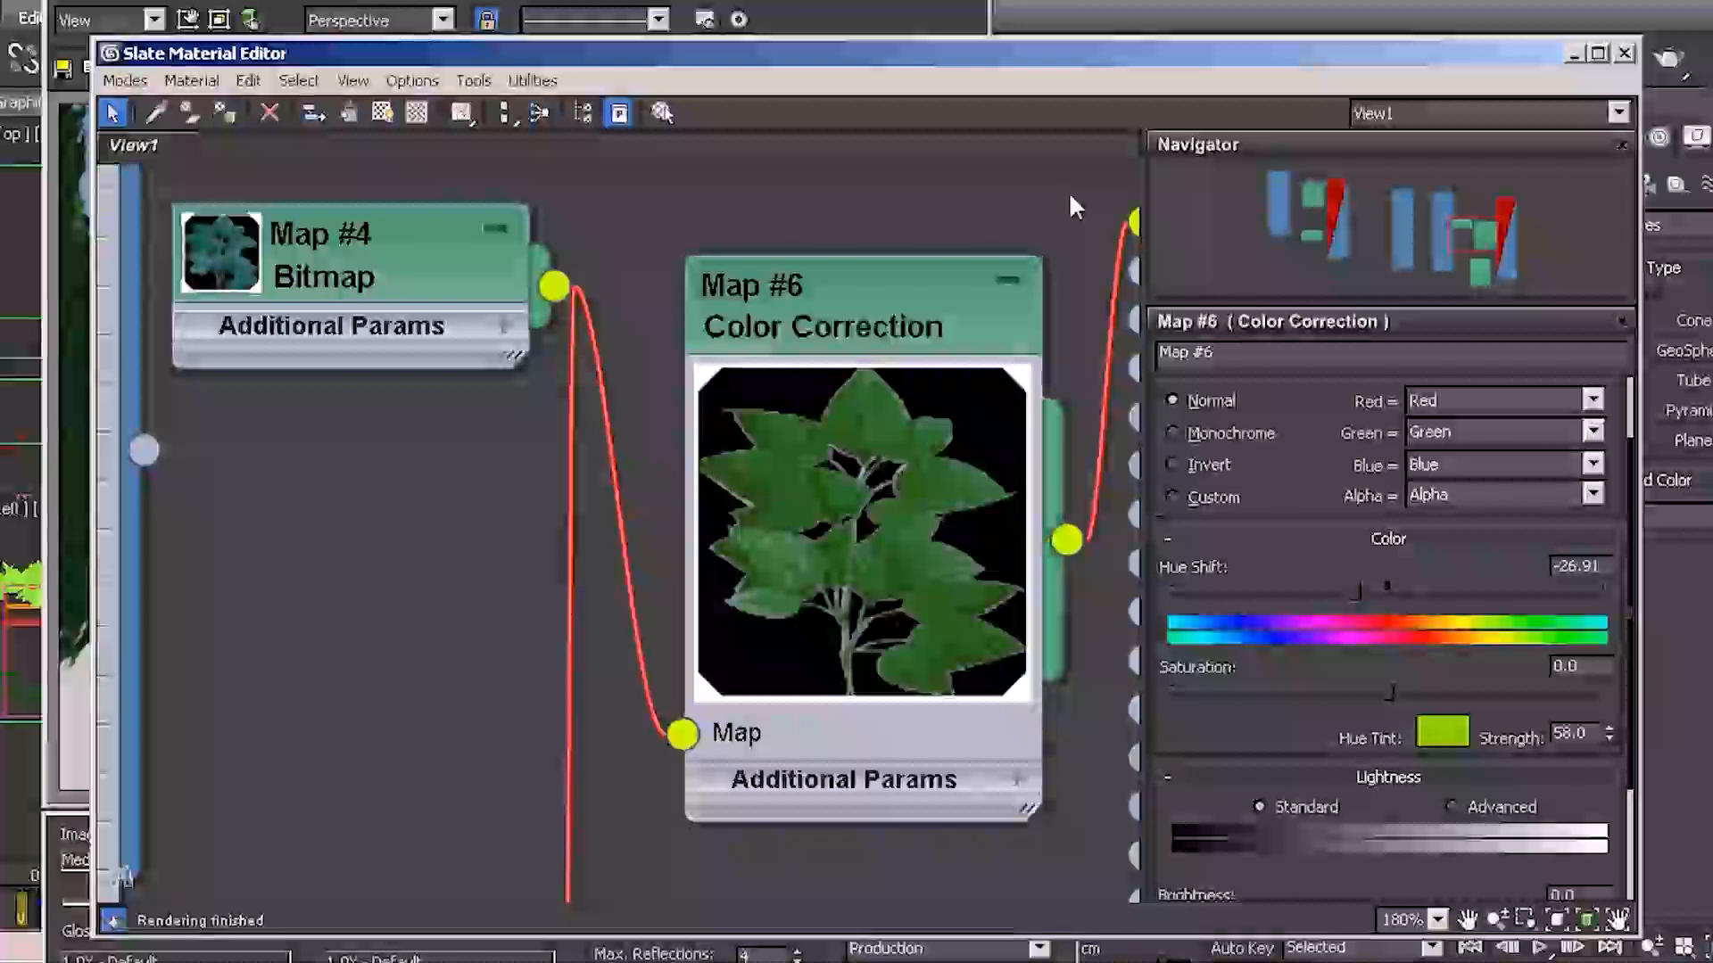
Reposition the poplar leaf bitmap node beside the diffuse Color Correction node, and raise the Color Correction node slightly in the graph
{"action": "middle_click_drag", "start_coordinate": [475, 436], "coordinate": [573, 497]}
{"action": "left_click_drag", "start_coordinate": [502, 323], "coordinate": [529, 350]}
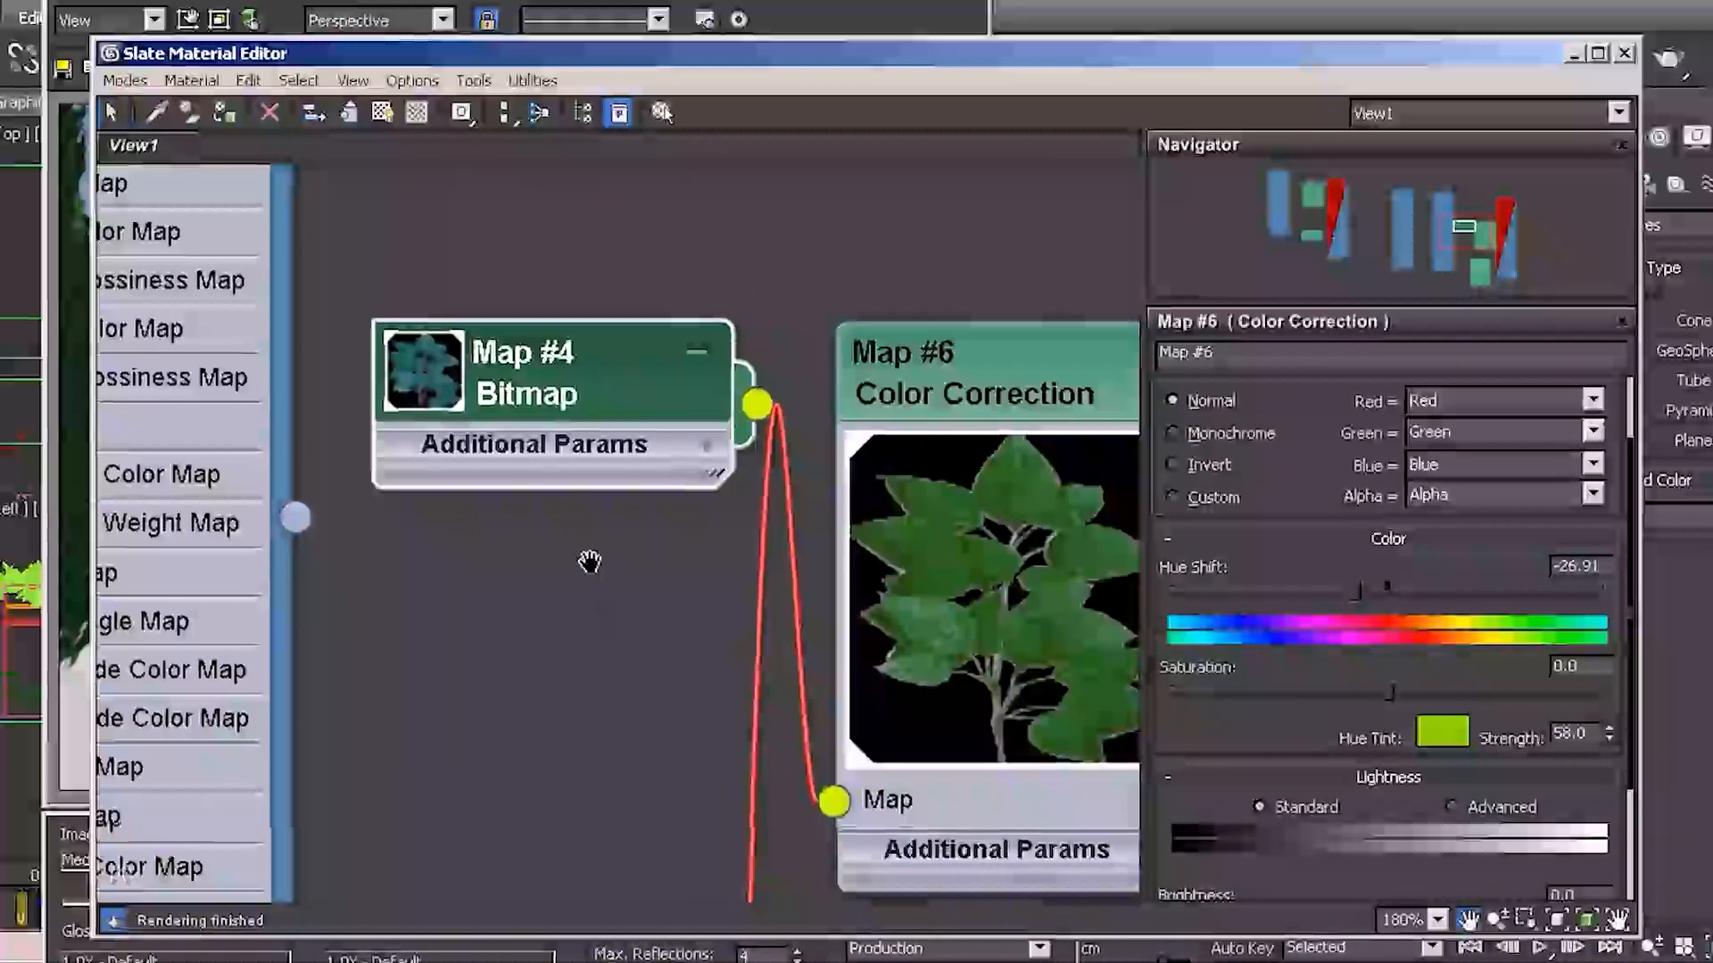
{"action": "middle_click_drag", "start_coordinate": [588, 562], "coordinate": [585, 458]}
{"action": "left_click_drag", "start_coordinate": [604, 260], "coordinate": [562, 385]}
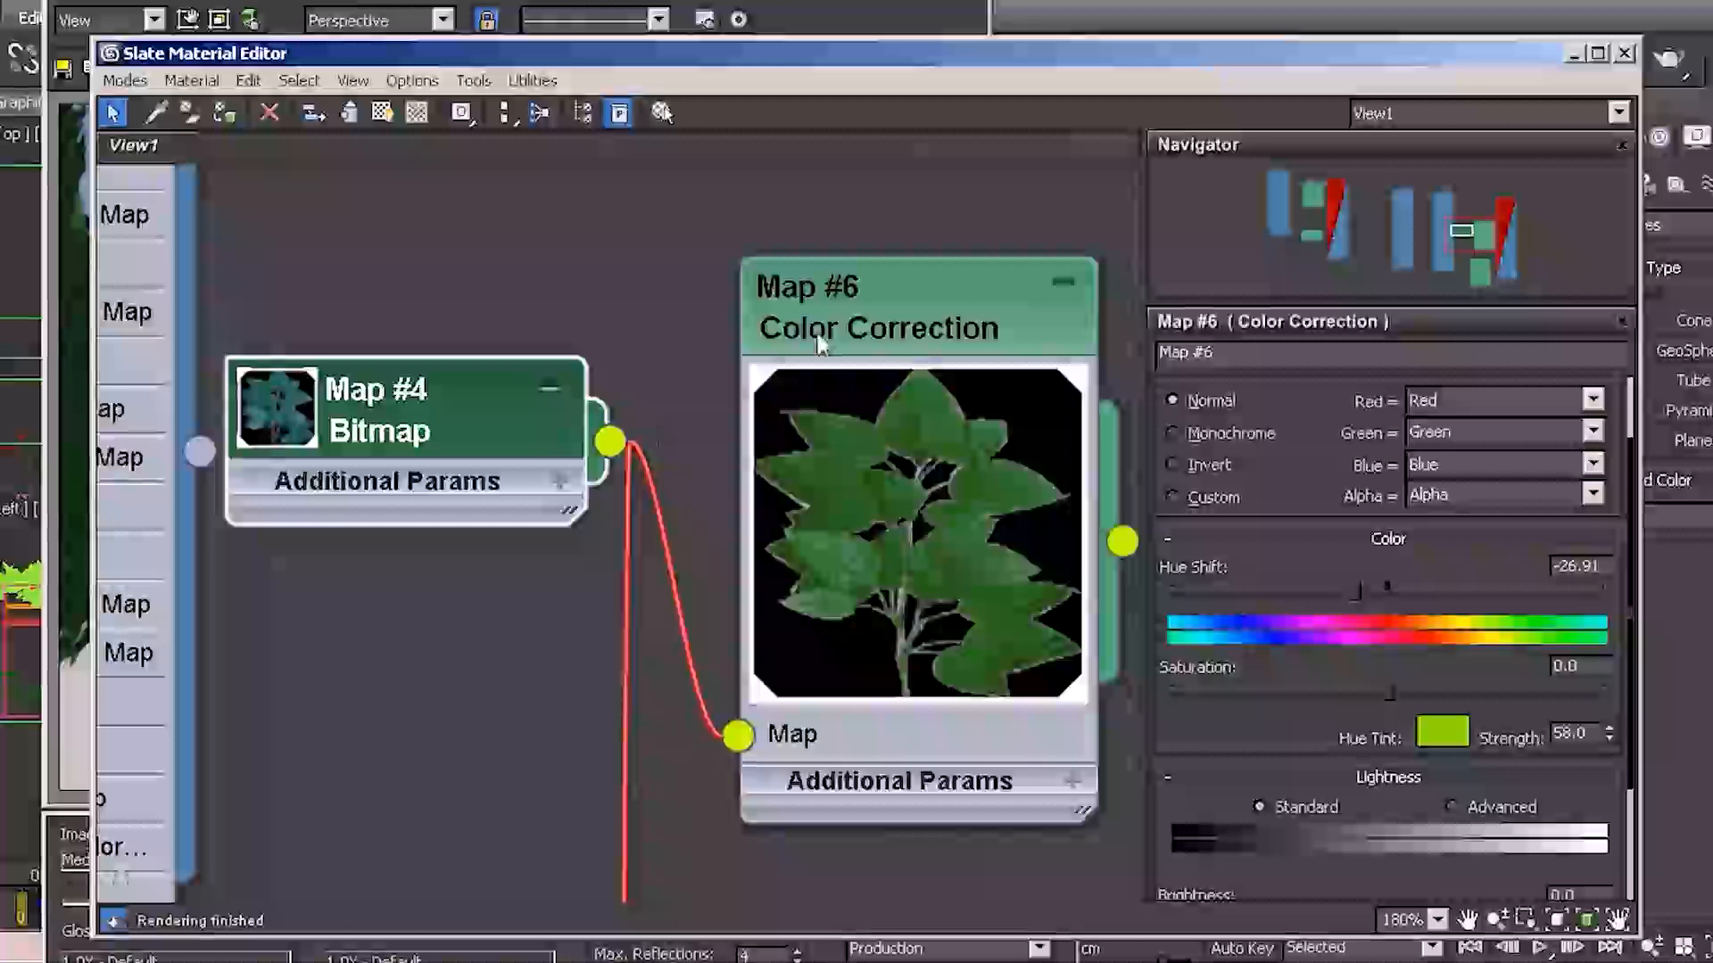
{"action": "left_click", "coordinate": [890, 289]}
{"action": "left_click_drag", "start_coordinate": [890, 289], "coordinate": [892, 280]}
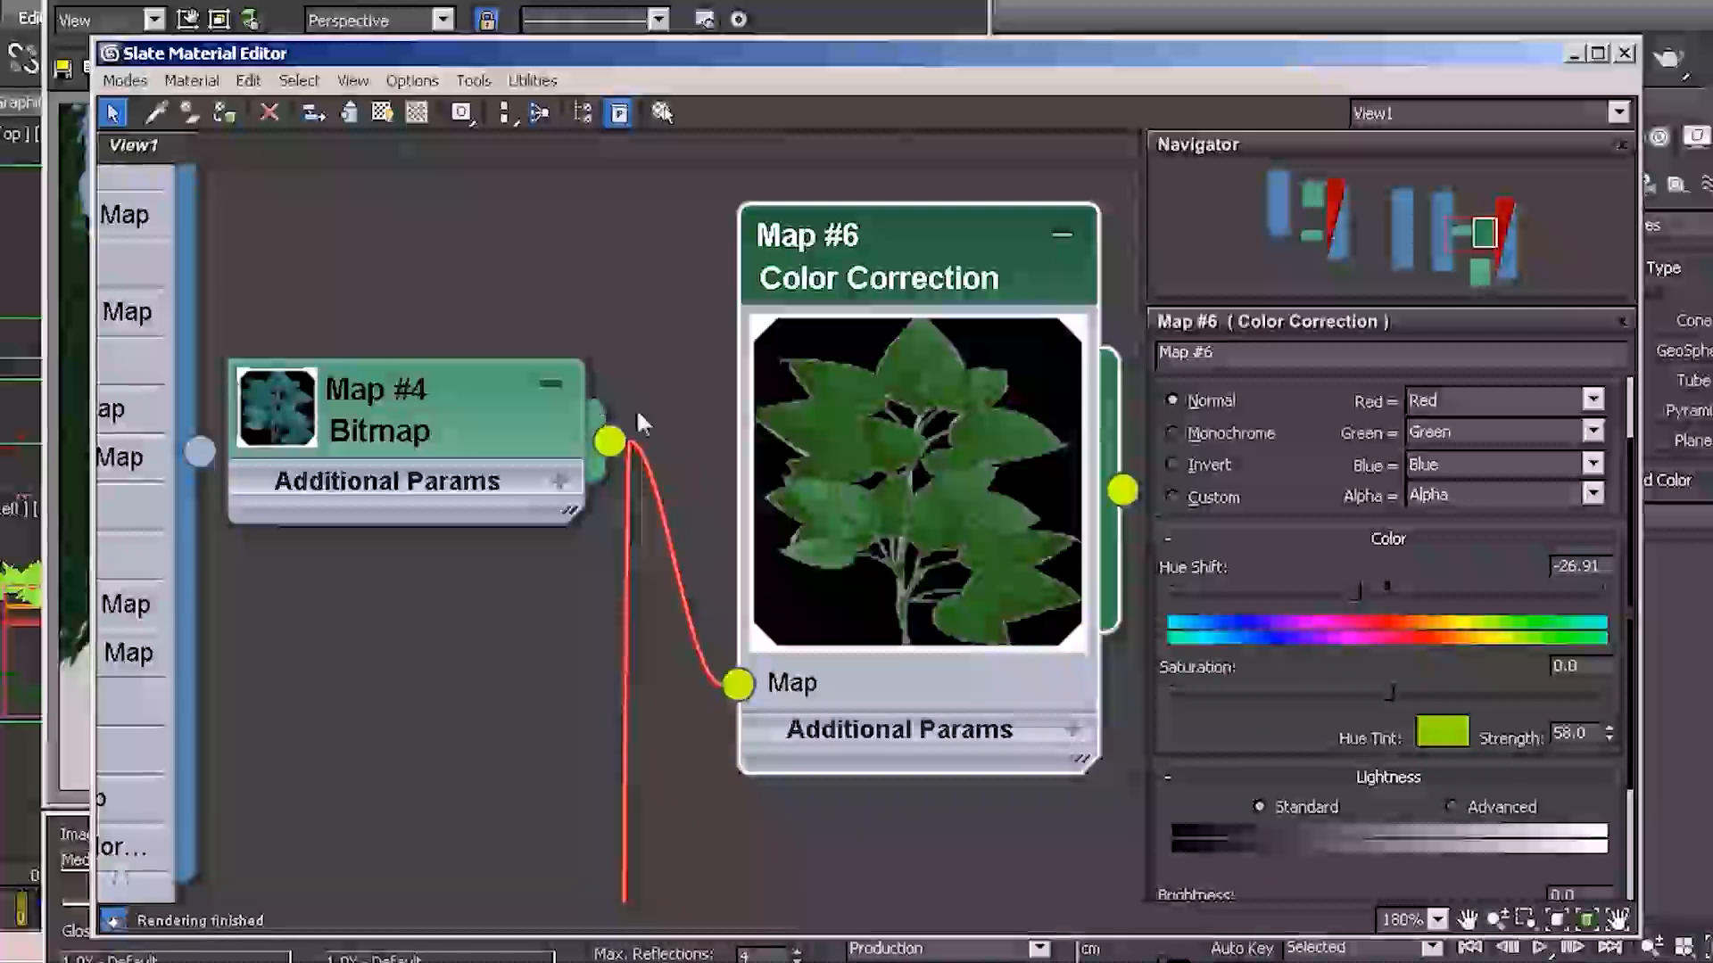
{"action": "middle_click_drag", "start_coordinate": [892, 815], "coordinate": [681, 802]}
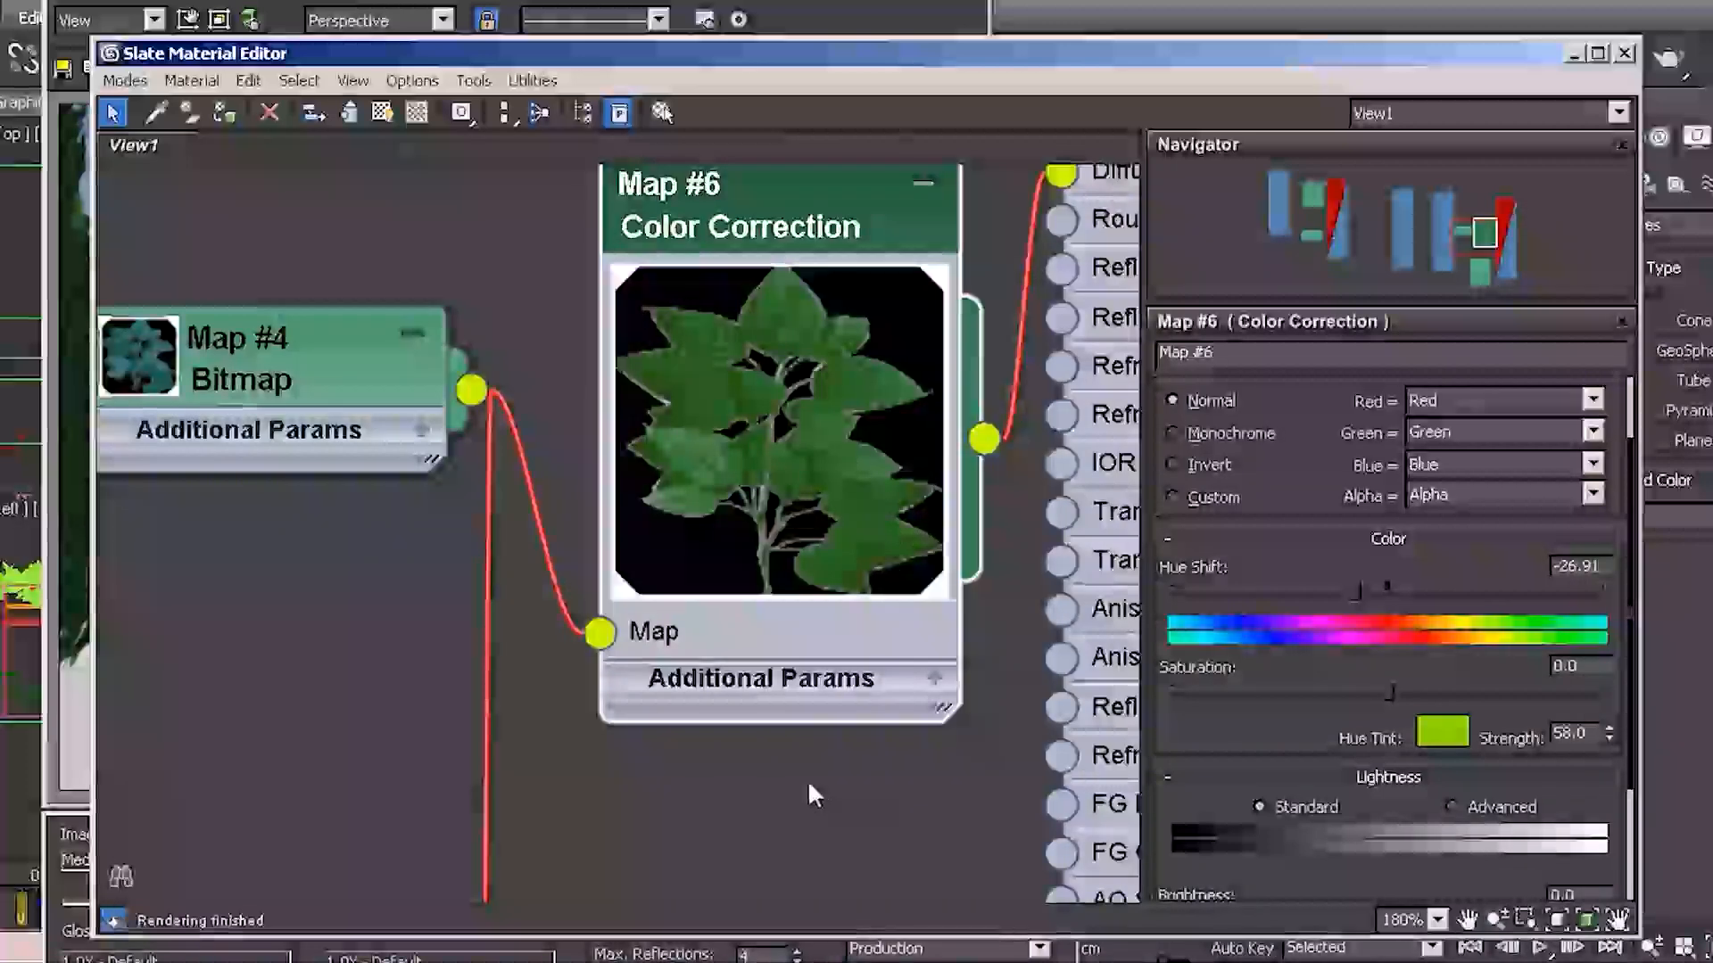
{"action": "middle_click_drag", "start_coordinate": [695, 717], "coordinate": [784, 747]}
{"action": "left_click_drag", "start_coordinate": [426, 405], "coordinate": [403, 487]}
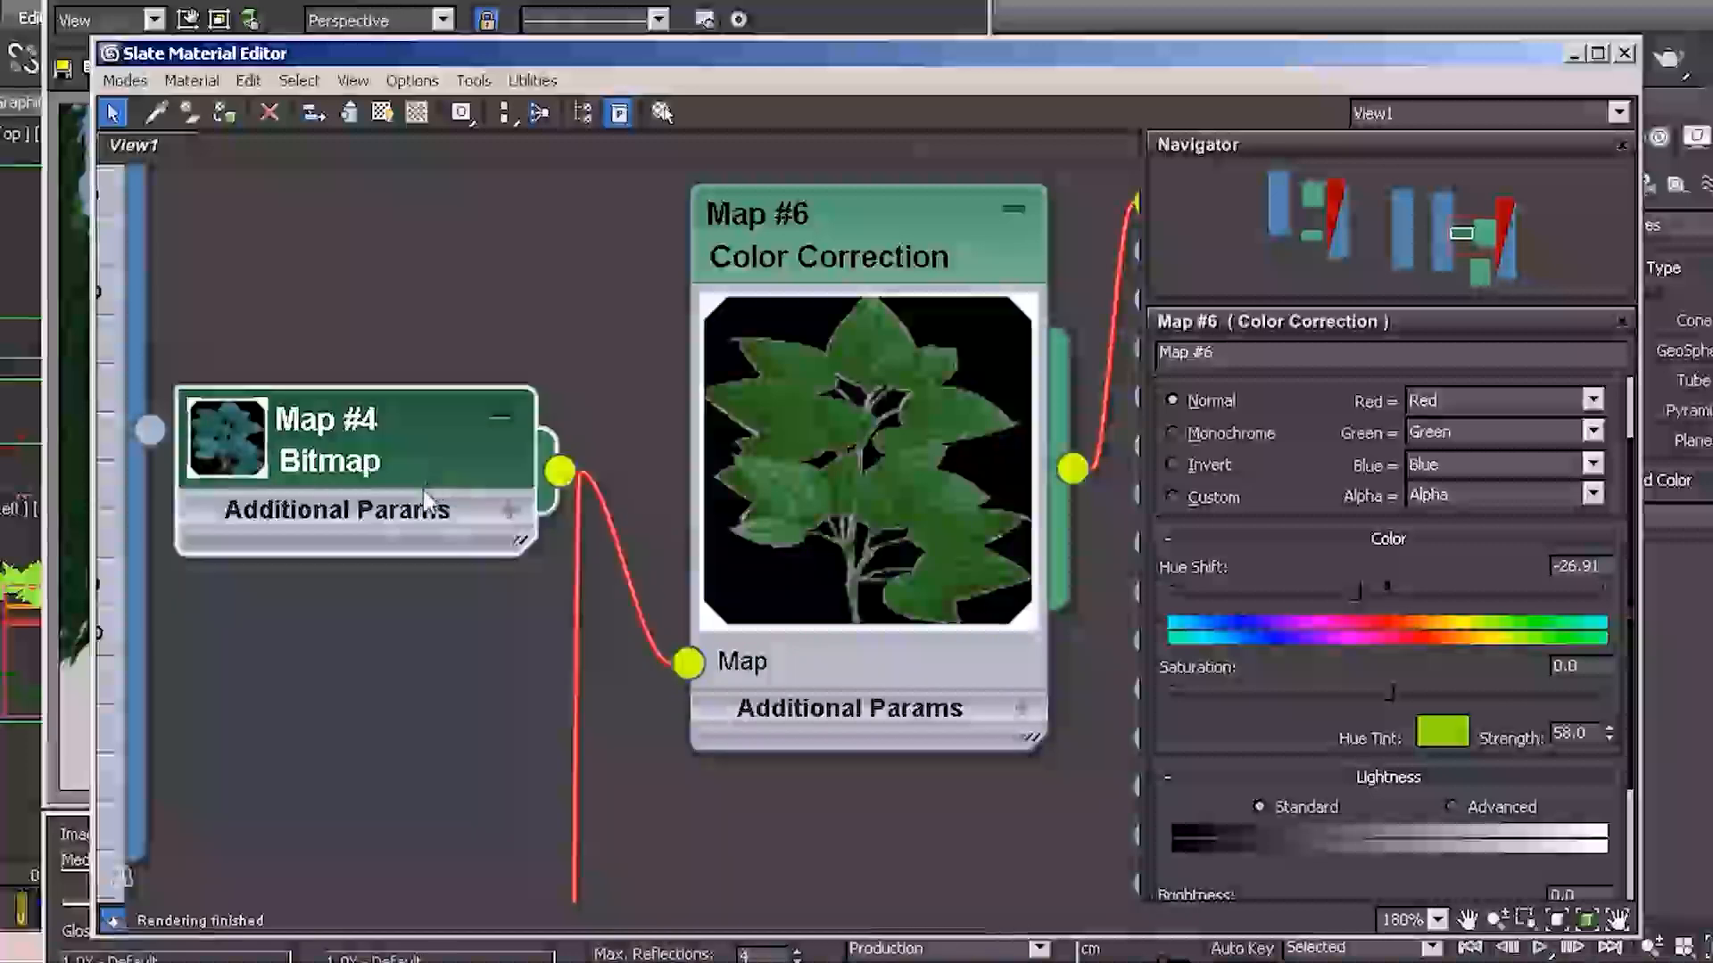
Lower the leaf bitmap node toward the Color Correction's Map input, and shift the leaf's Arch & Design material node slightly away from it
{"action": "scroll", "coordinate": [741, 616], "scroll_direction": "down", "scroll_amount": 3}
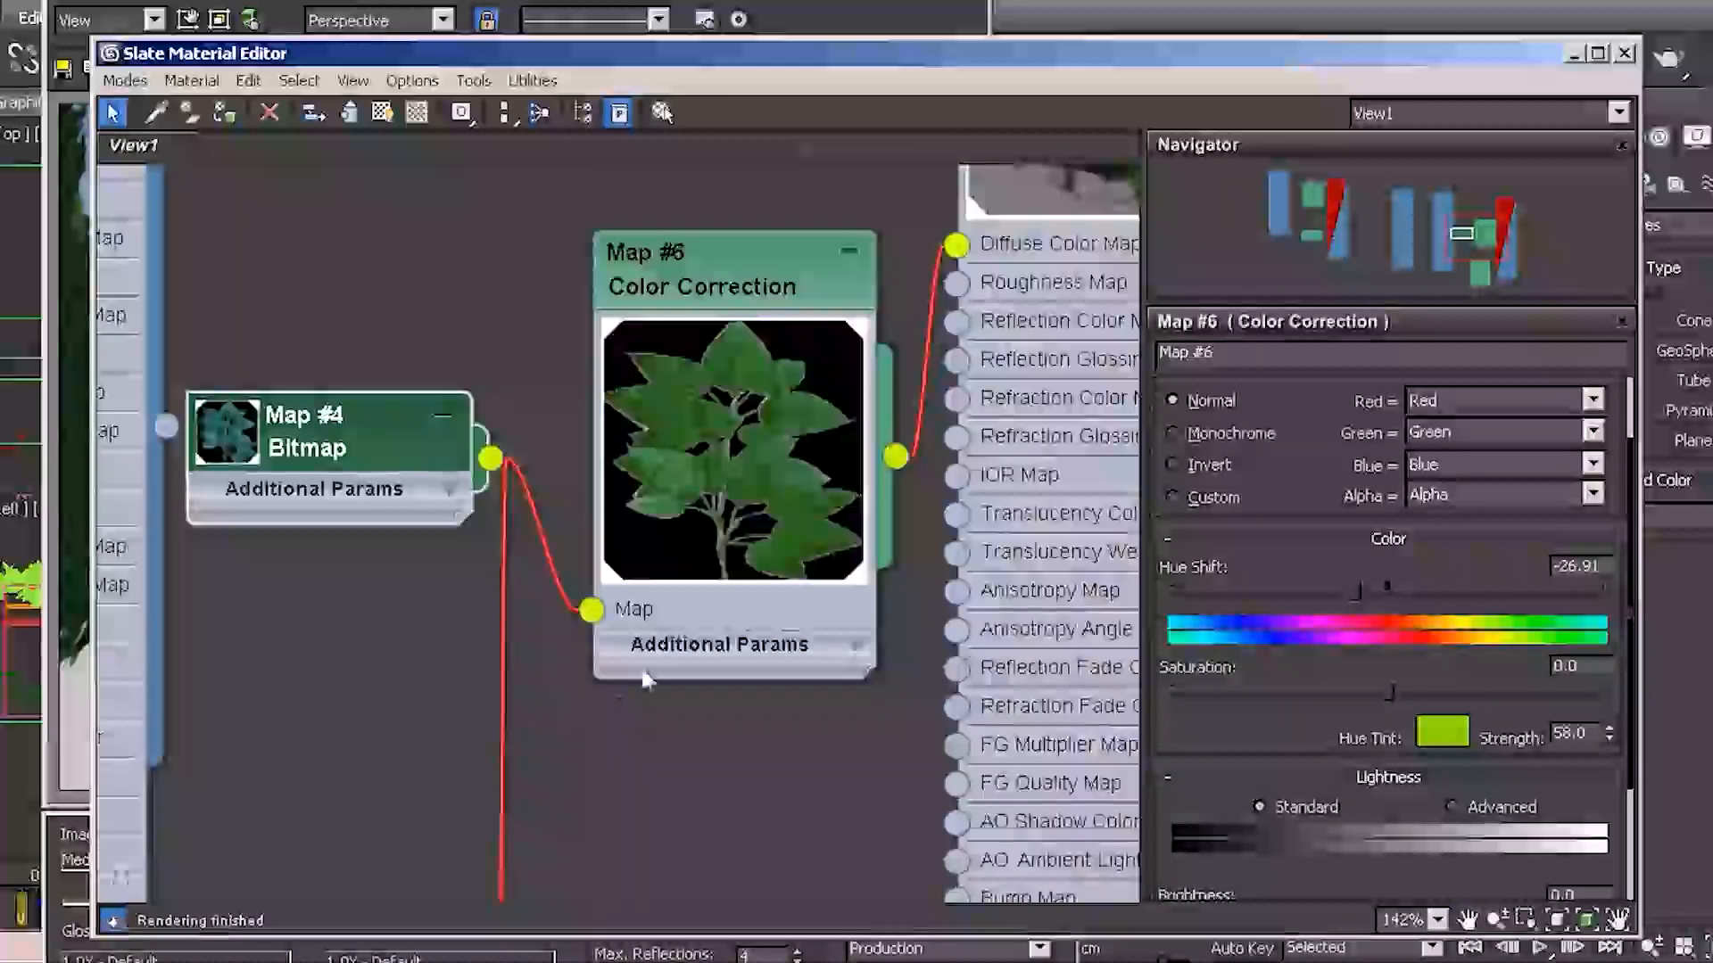
{"action": "middle_click_drag", "start_coordinate": [742, 616], "coordinate": [892, 678]}
{"action": "scroll", "coordinate": [892, 678], "scroll_direction": "up", "scroll_amount": 1}
{"action": "left_click_drag", "start_coordinate": [578, 482], "coordinate": [655, 530]}
{"action": "middle_click_drag", "start_coordinate": [656, 530], "coordinate": [569, 620]}
{"action": "mouse_move", "coordinate": [509, 608]}
{"action": "left_mouse_down"}
{"action": "mouse_move", "coordinate": [539, 624]}
{"action": "mouse_move", "coordinate": [508, 608]}
{"action": "left_mouse_up"}
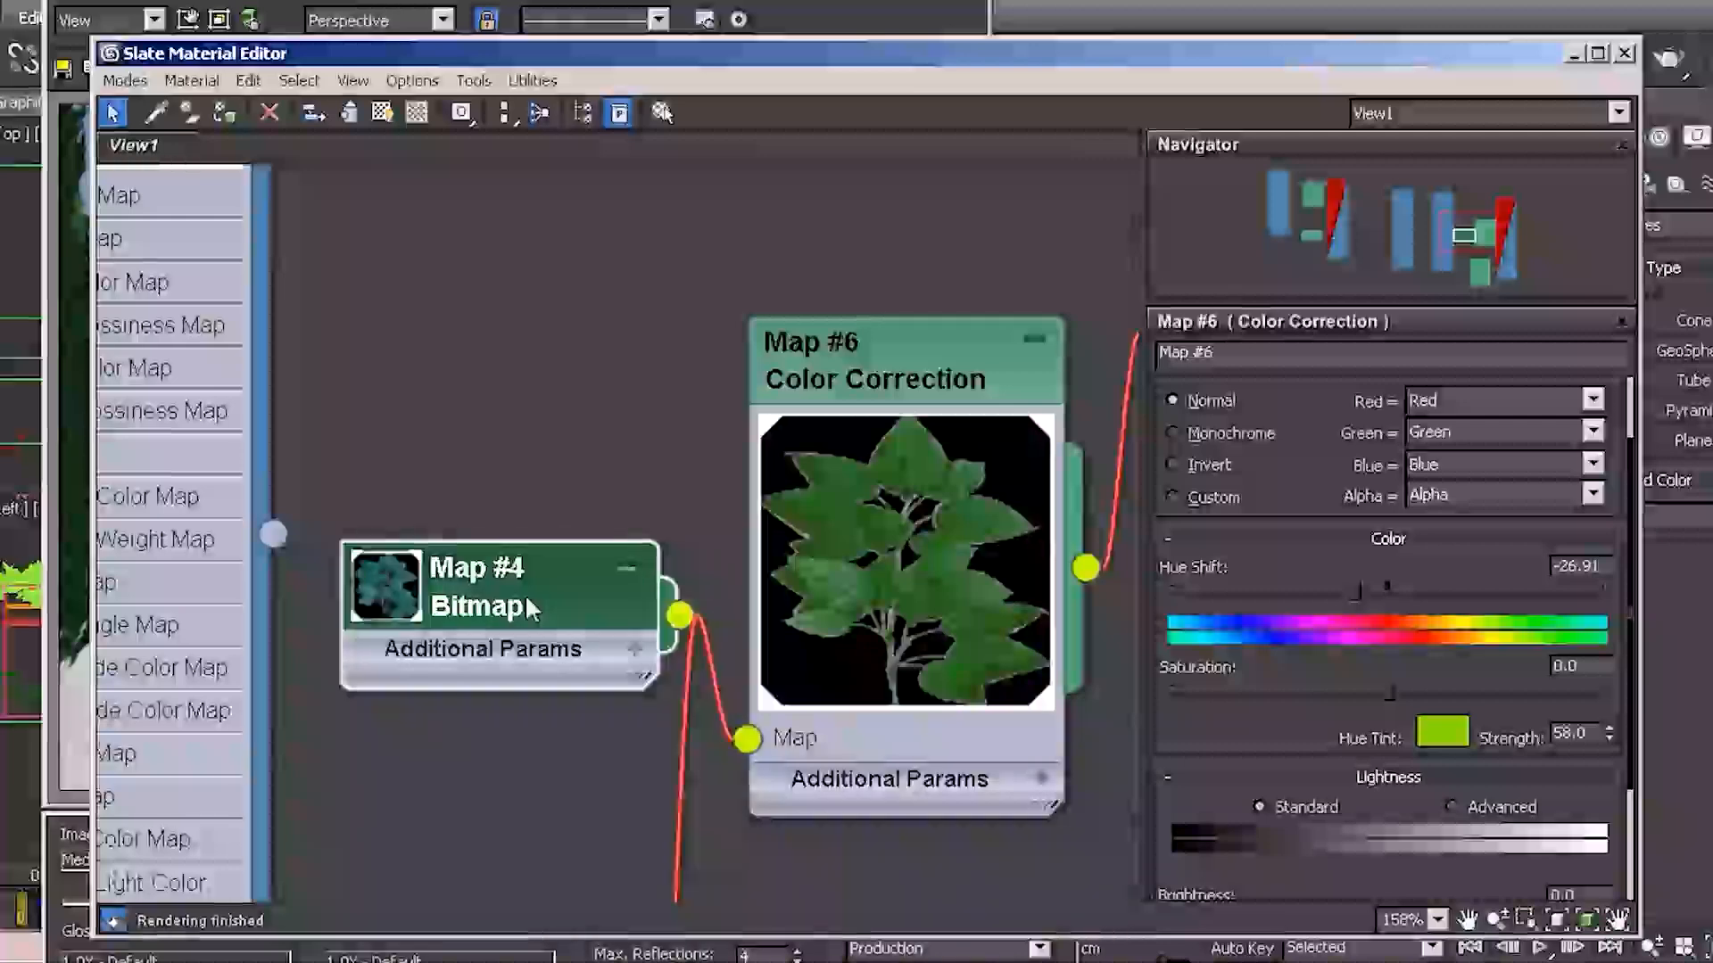
{"action": "mouse_move", "coordinate": [928, 379]}
{"action": "left_mouse_down"}
{"action": "mouse_move", "coordinate": [946, 355]}
{"action": "mouse_move", "coordinate": [955, 373]}
{"action": "left_mouse_up"}
{"action": "middle_click_drag", "start_coordinate": [591, 488], "coordinate": [499, 447]}
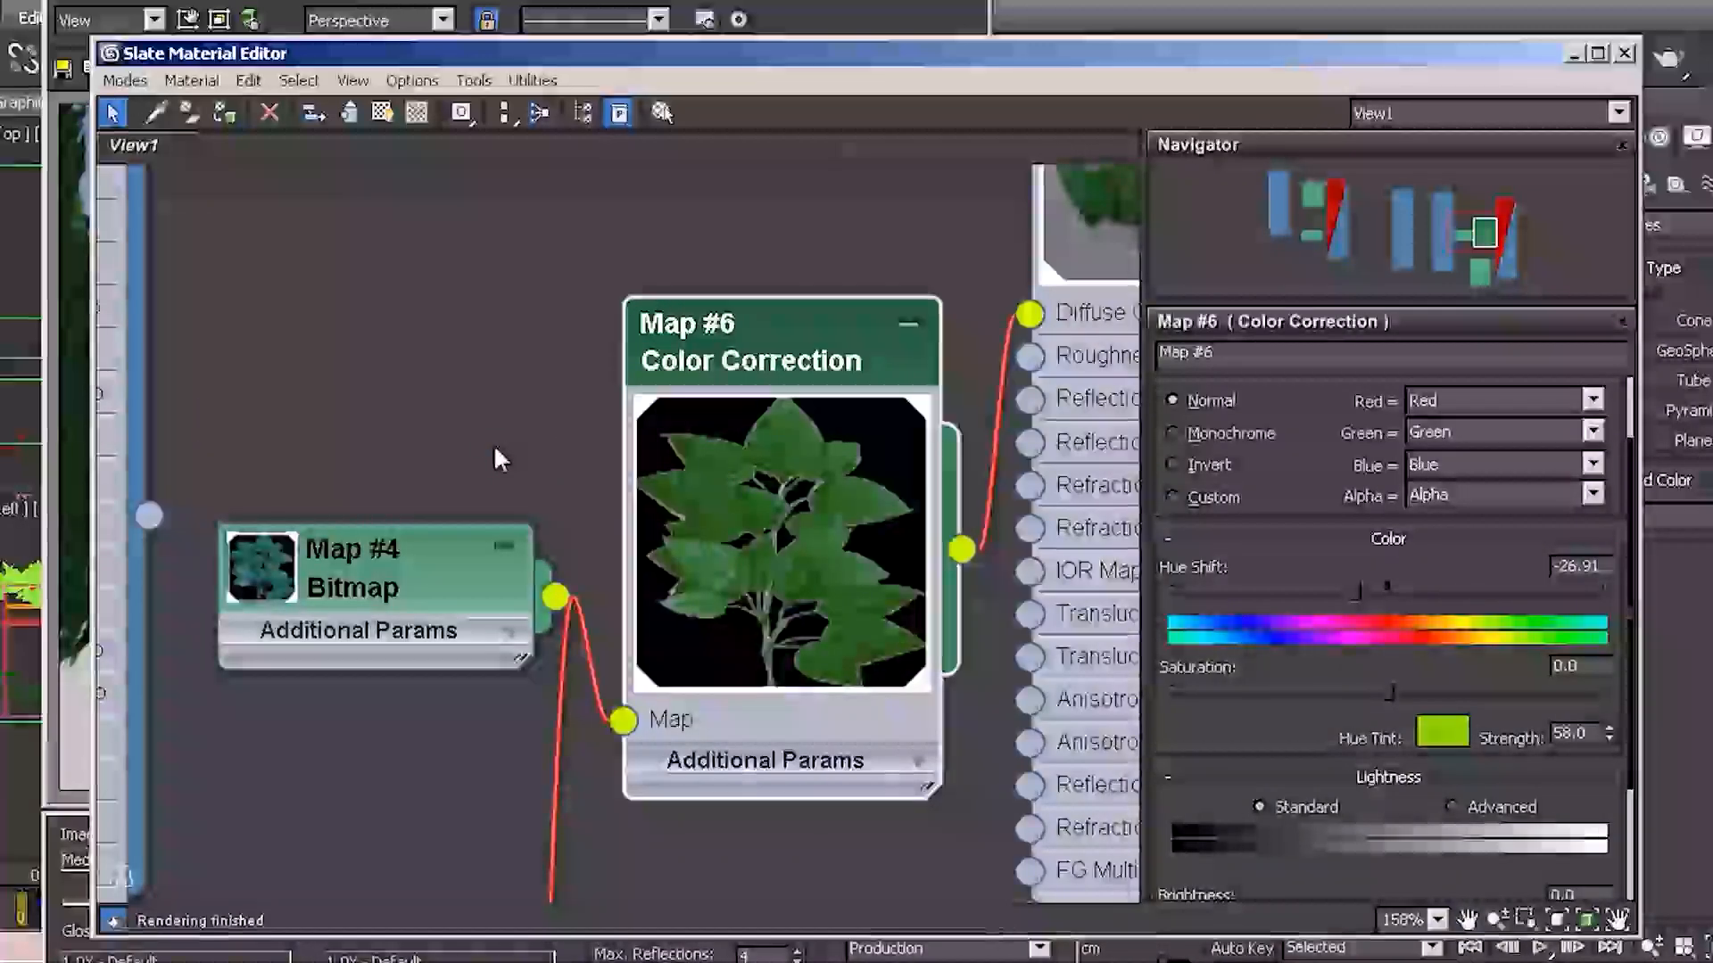
{"action": "middle_click_drag", "start_coordinate": [843, 443], "coordinate": [490, 742]}
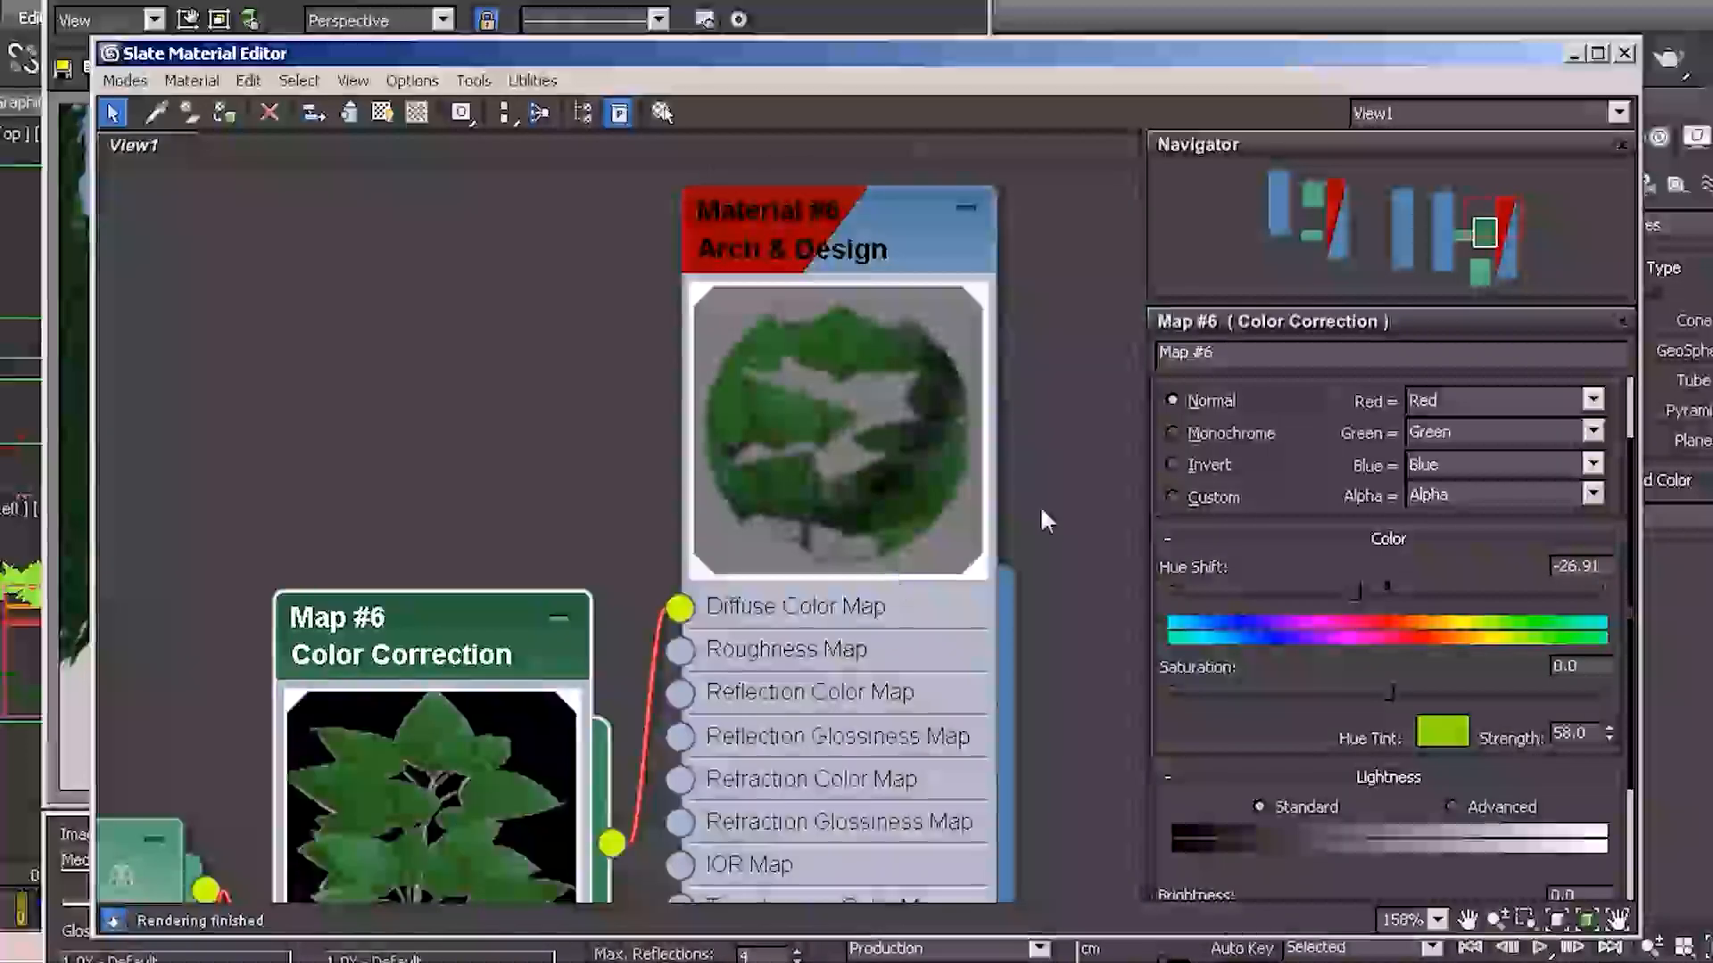
{"action": "left_click_drag", "start_coordinate": [854, 236], "coordinate": [897, 281]}
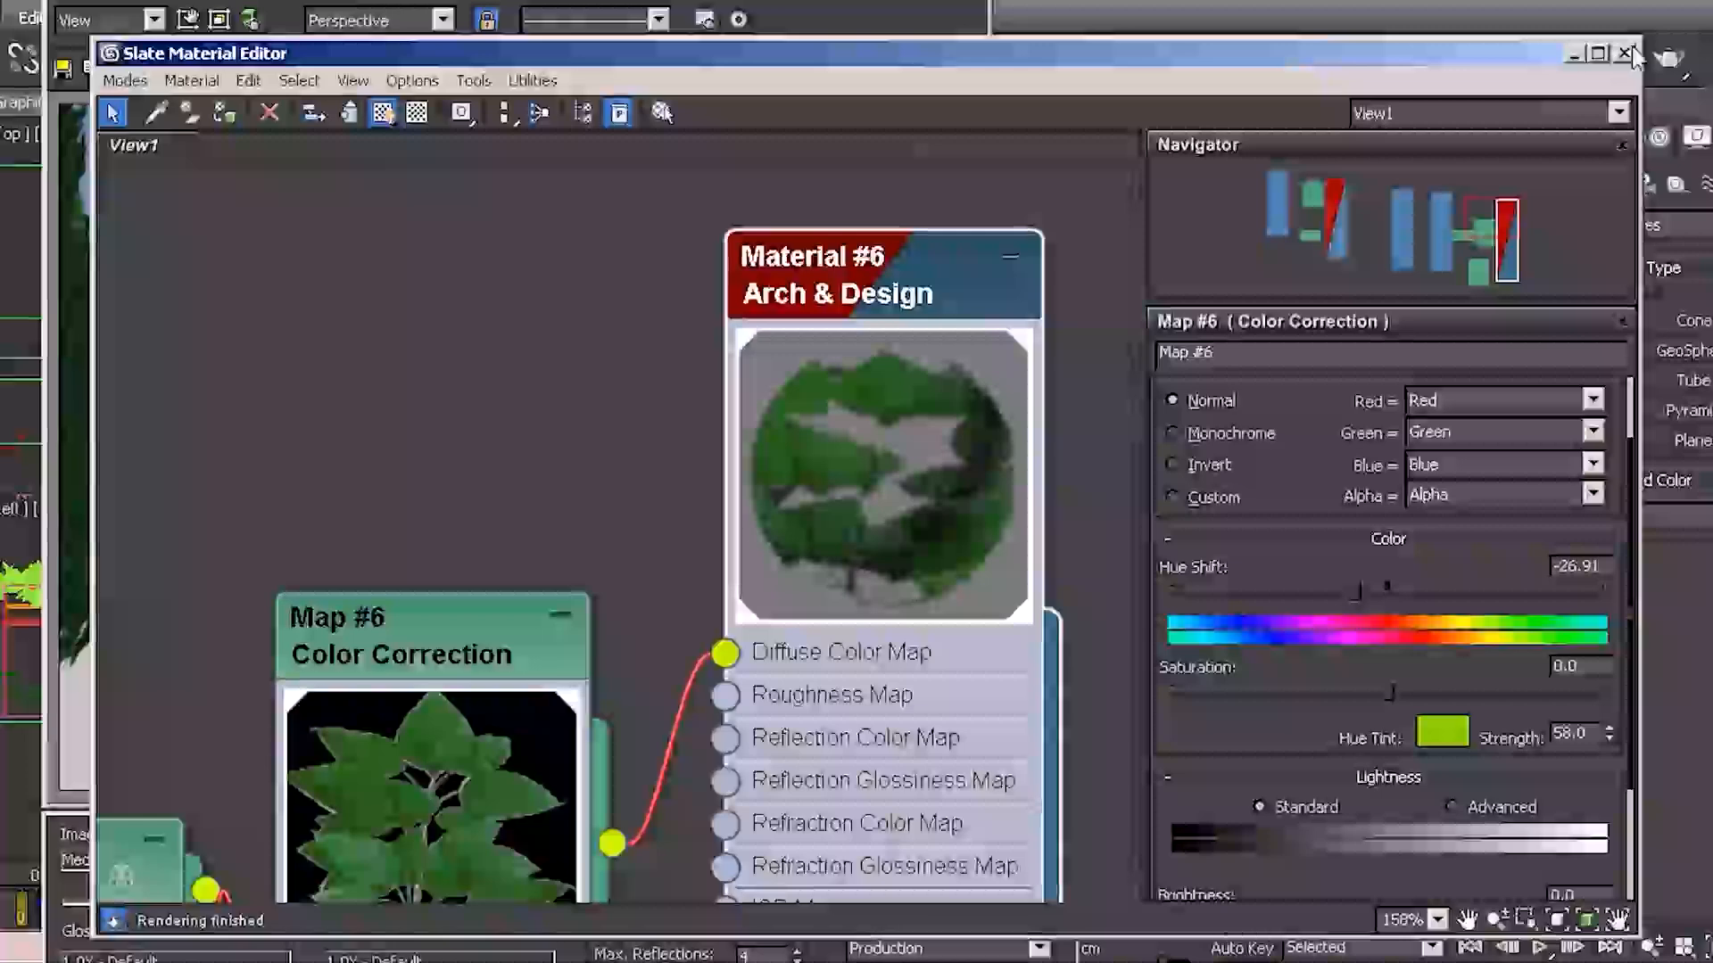
Close the material editor and the rendered frame, and examine the palm tree beside the house in the Perspective viewport
{"action": "left_click", "coordinate": [1626, 54]}
{"action": "left_click", "coordinate": [1622, 59]}
{"action": "middle_click_drag", "start_coordinate": [923, 621], "coordinate": [1392, 661]}
{"action": "scroll", "coordinate": [1300, 650], "scroll_direction": "down", "scroll_amount": 6}
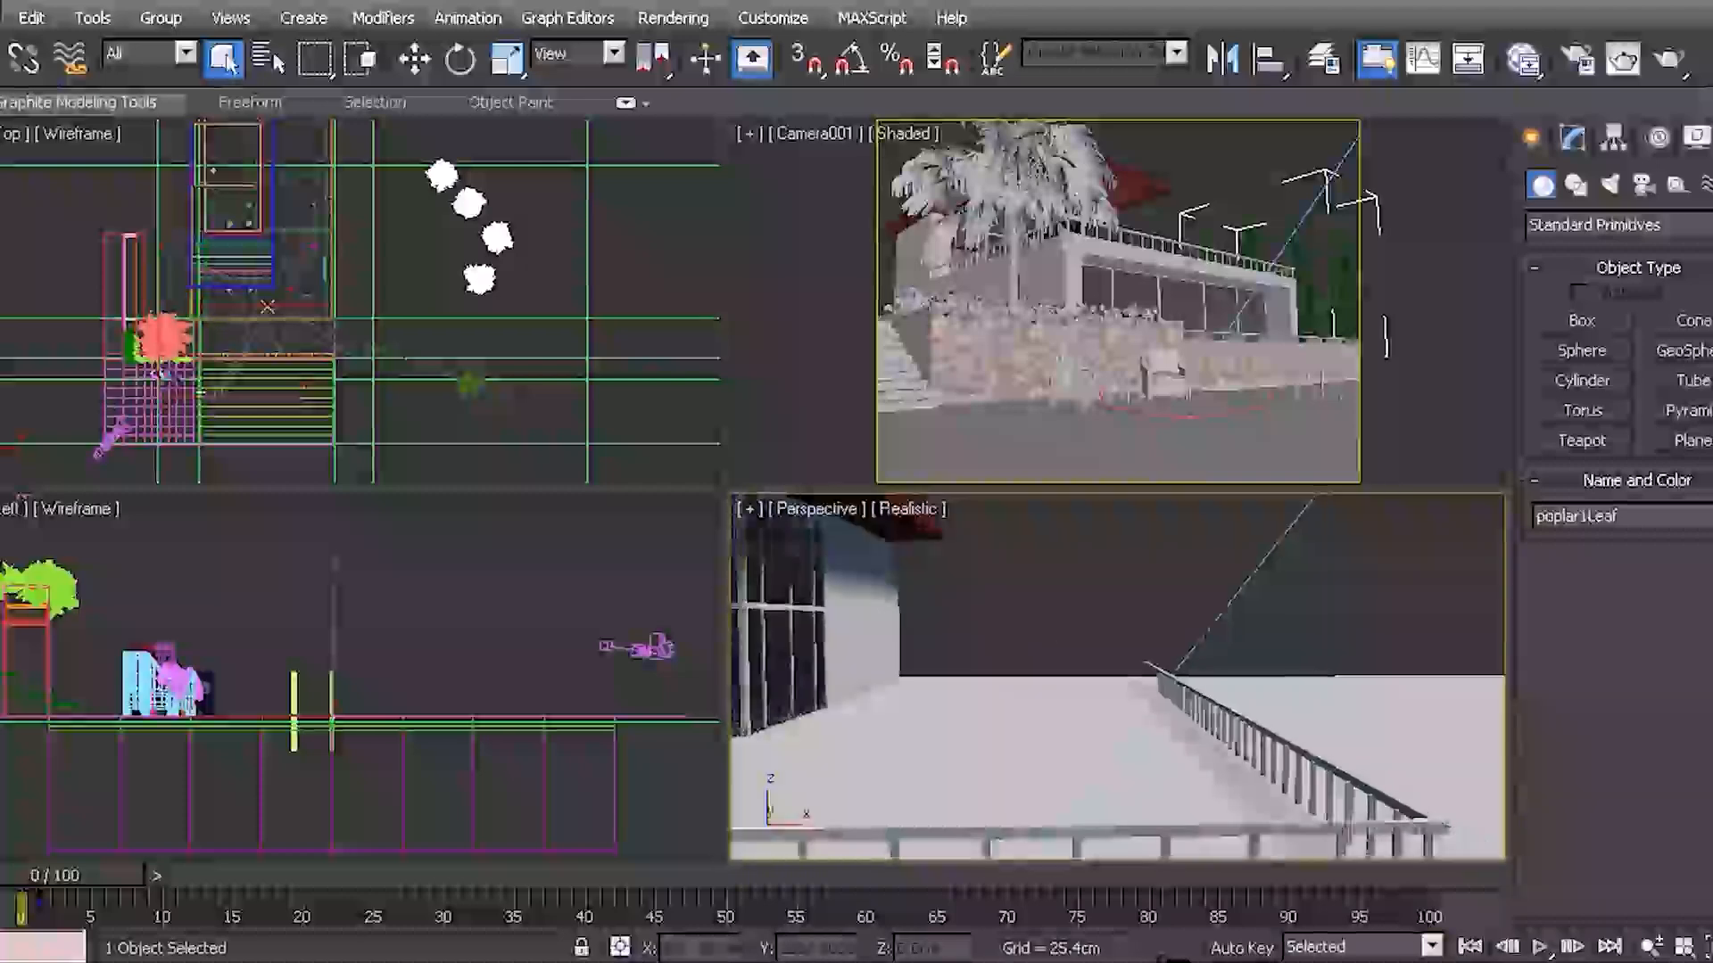
{"action": "middle_click_drag", "start_coordinate": [936, 669], "coordinate": [1294, 669]}
{"action": "scroll", "coordinate": [1142, 714], "scroll_direction": "down", "scroll_amount": 2}
{"action": "middle_click_drag", "start_coordinate": [1097, 839], "coordinate": [1085, 693]}
{"action": "scroll", "coordinate": [1085, 693], "scroll_direction": "down", "scroll_amount": 3}
{"action": "middle_click_drag", "start_coordinate": [1235, 689], "coordinate": [1100, 659]}
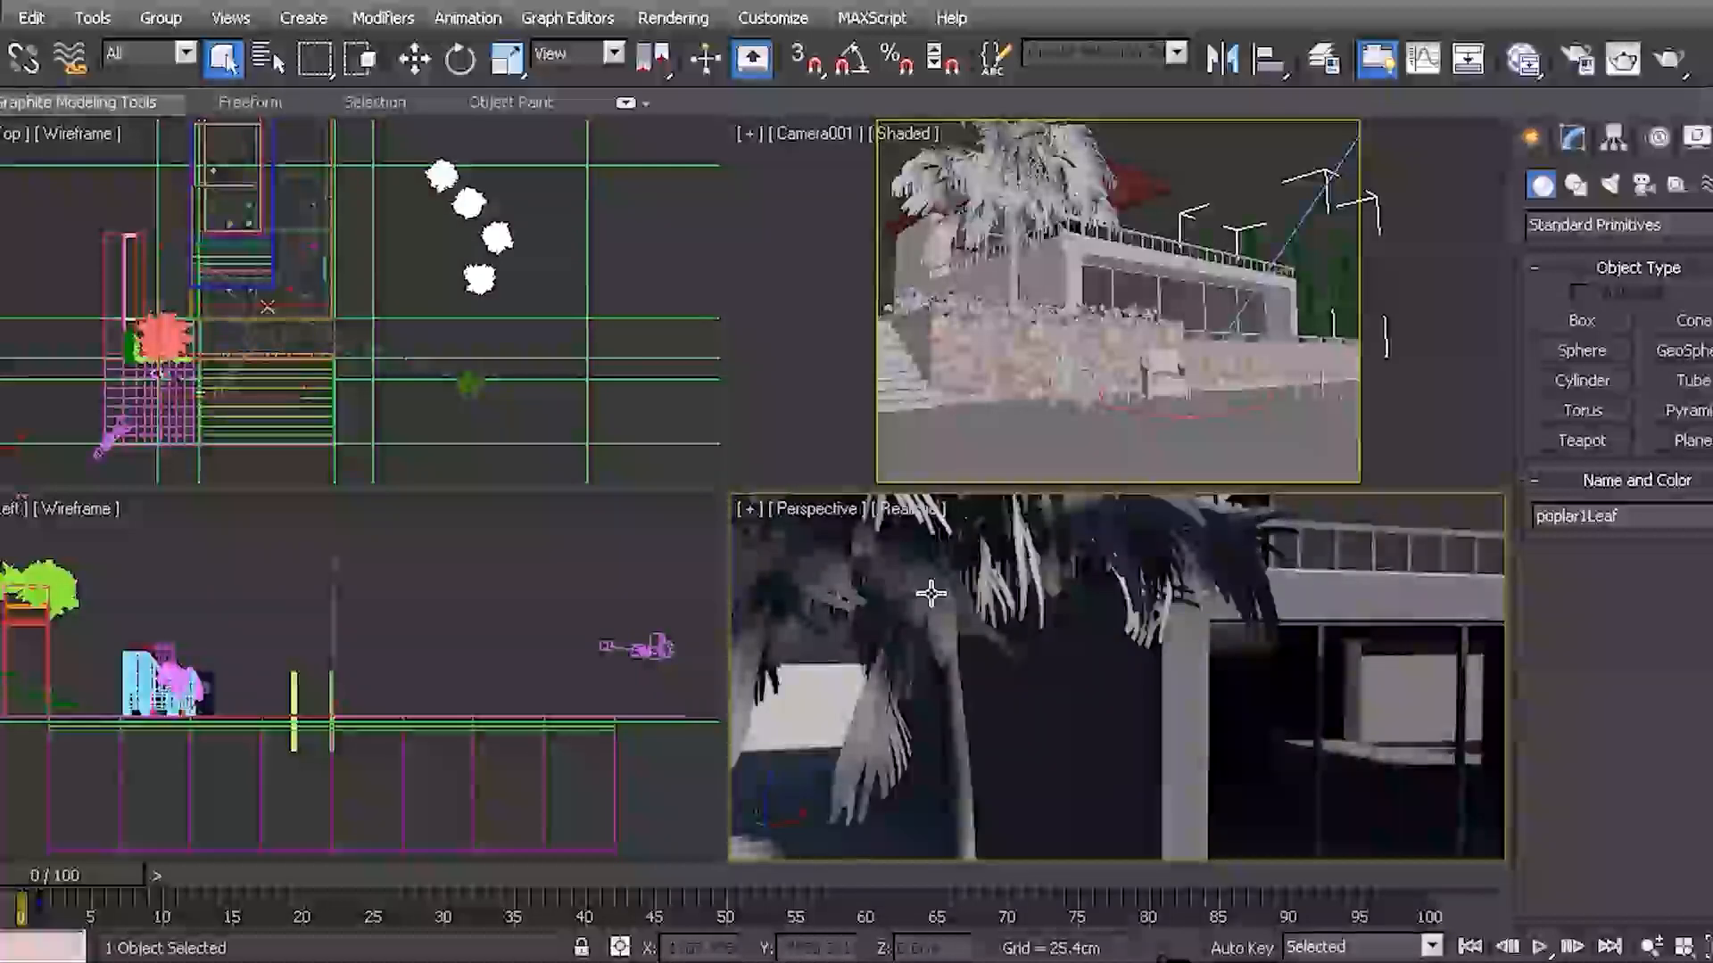
Reopen the Slate Material Editor and move the dark red Arch & Design material node slightly closer to the glass-like one
{"action": "key", "text": "m"}
{"action": "middle_click_drag", "start_coordinate": [577, 517], "coordinate": [722, 383]}
{"action": "scroll", "coordinate": [723, 383], "scroll_direction": "down", "scroll_amount": 3}
{"action": "middle_click_drag", "start_coordinate": [262, 453], "coordinate": [1021, 562]}
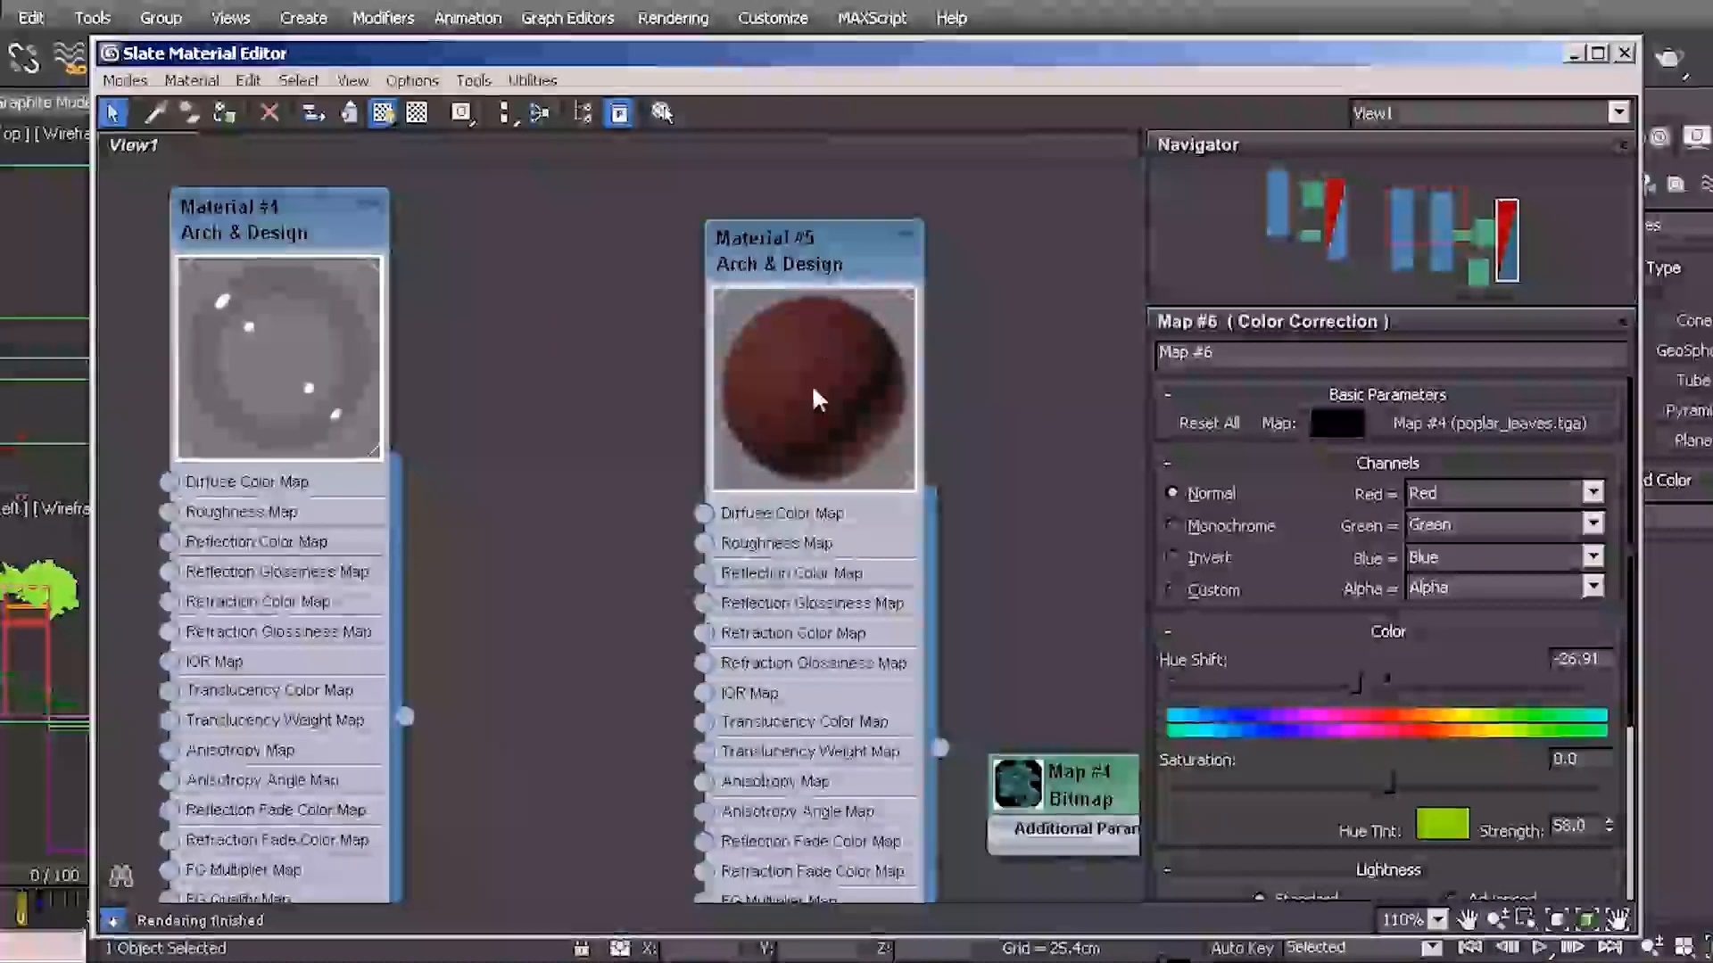
{"action": "left_click_drag", "start_coordinate": [822, 244], "coordinate": [791, 238]}
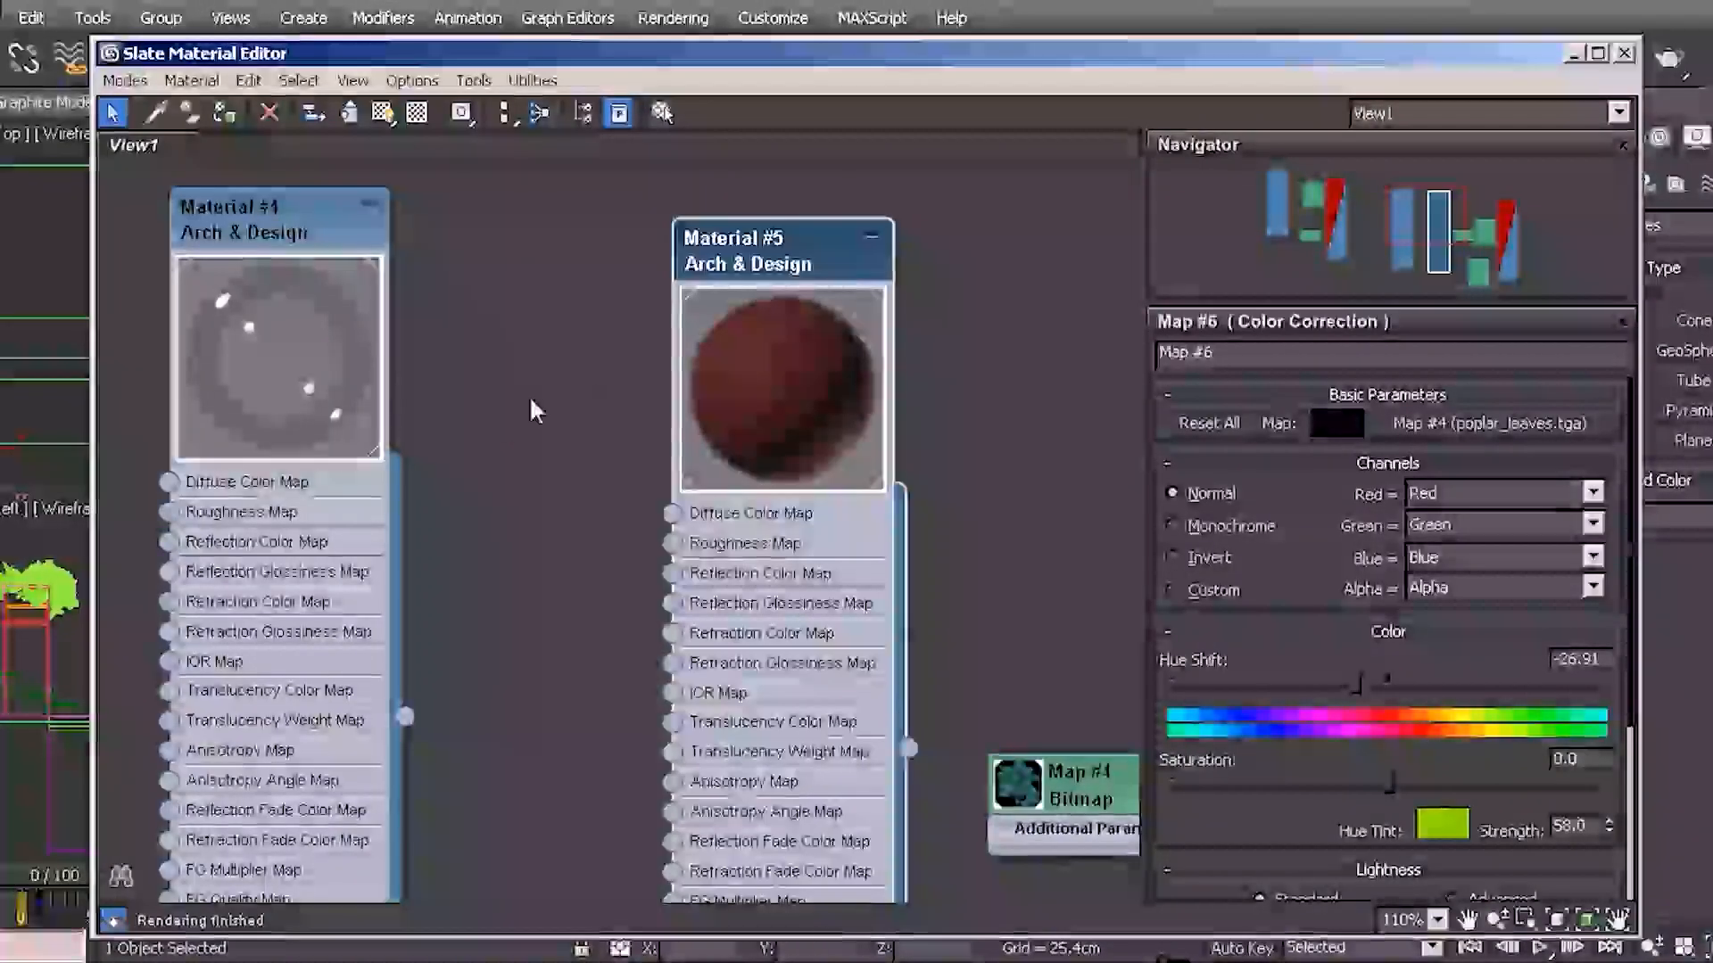
Examine the stone-colored Arch & Design material with bitmaps in its diffuse and bump channels
{"action": "middle_click_drag", "start_coordinate": [531, 399], "coordinate": [811, 405]}
{"action": "middle_click_drag", "start_coordinate": [658, 459], "coordinate": [891, 458]}
{"action": "middle_click_drag", "start_coordinate": [589, 401], "coordinate": [857, 445]}
{"action": "left_click_drag", "start_coordinate": [1338, 219], "coordinate": [1306, 191]}
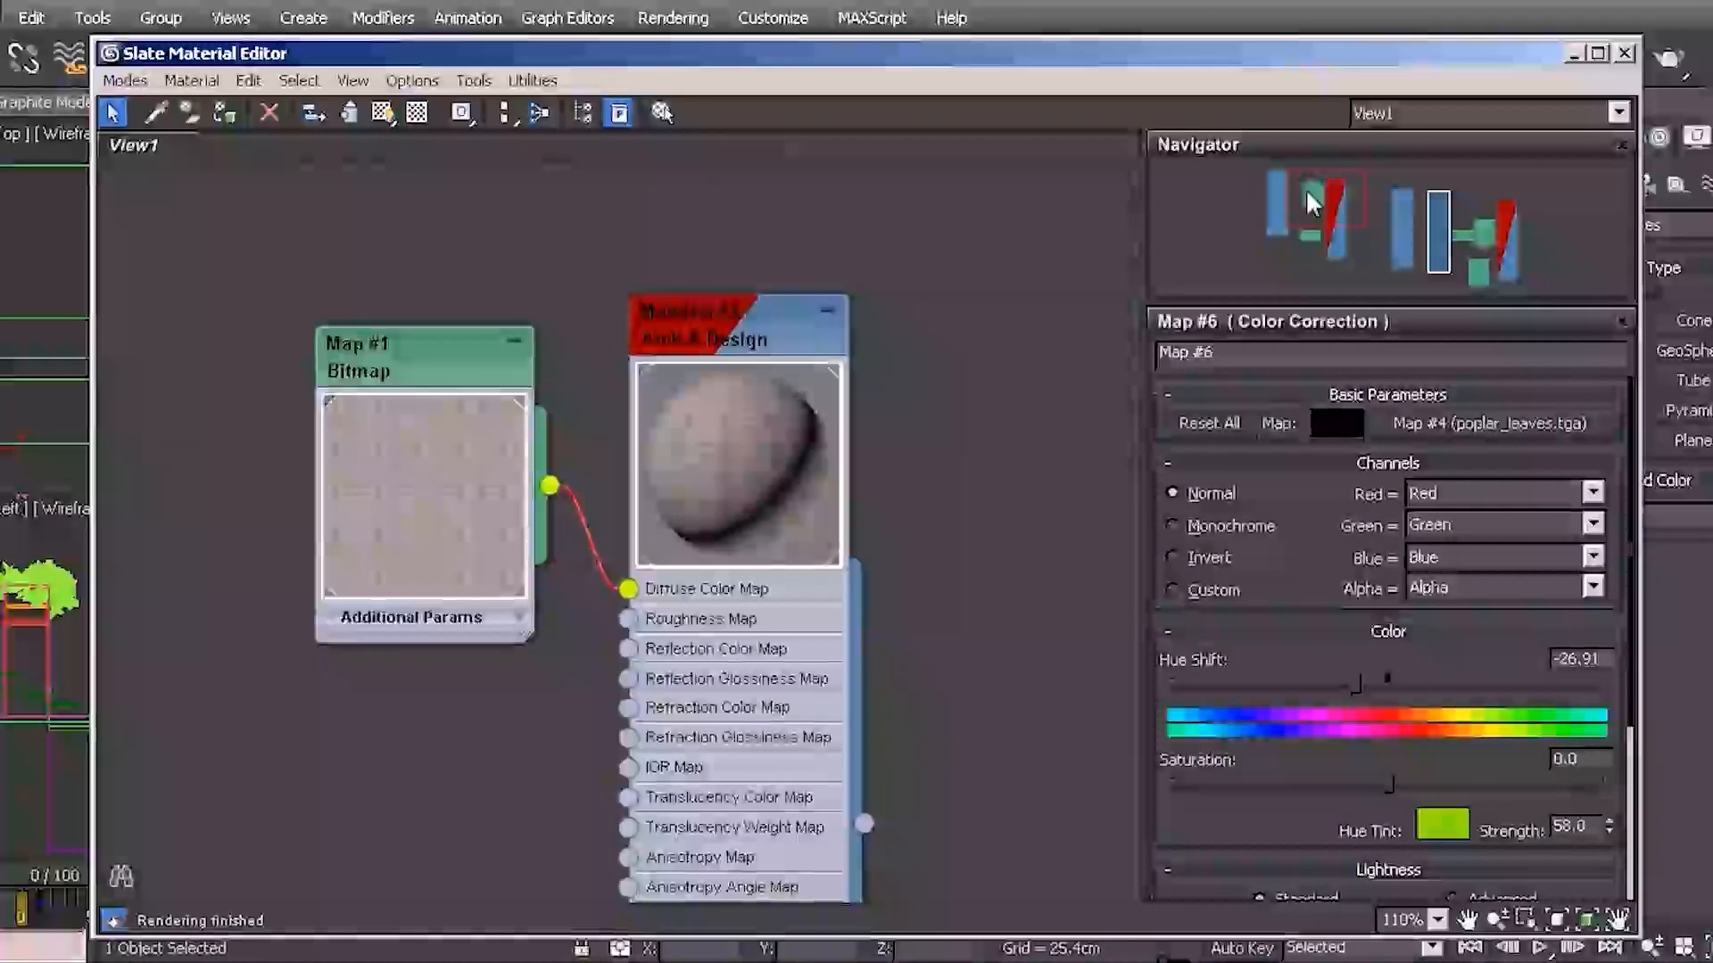
{"action": "middle_click_drag", "start_coordinate": [892, 682], "coordinate": [833, 466]}
{"action": "middle_click_drag", "start_coordinate": [947, 659], "coordinate": [873, 563]}
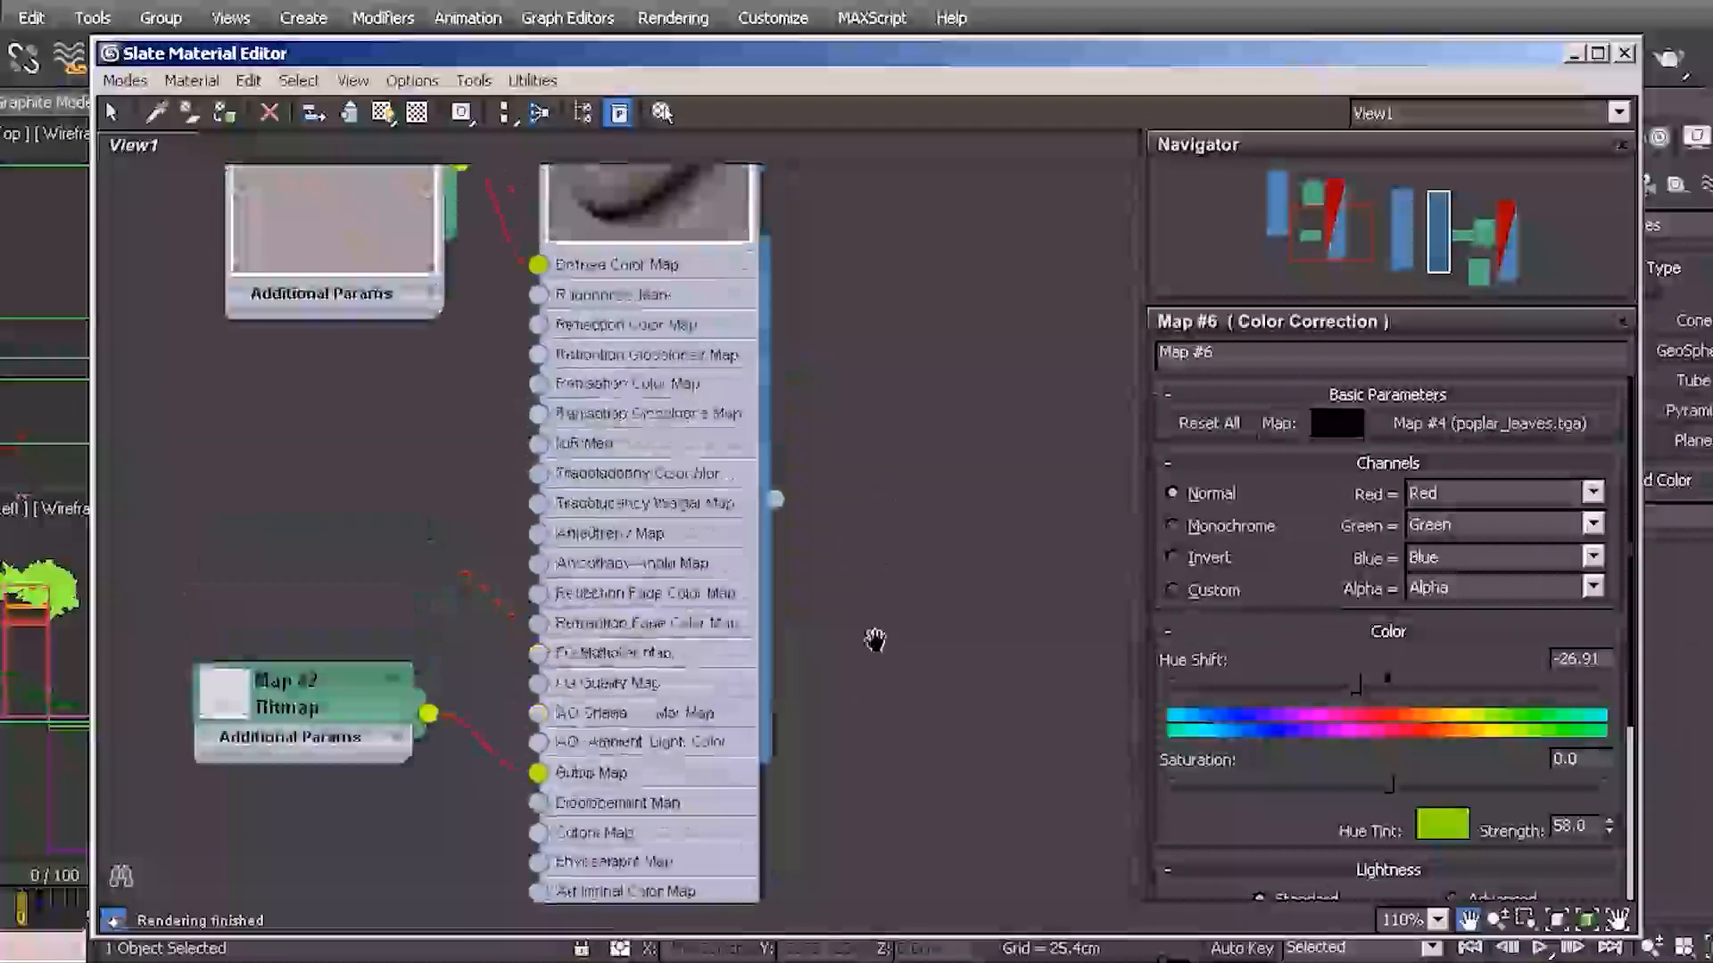